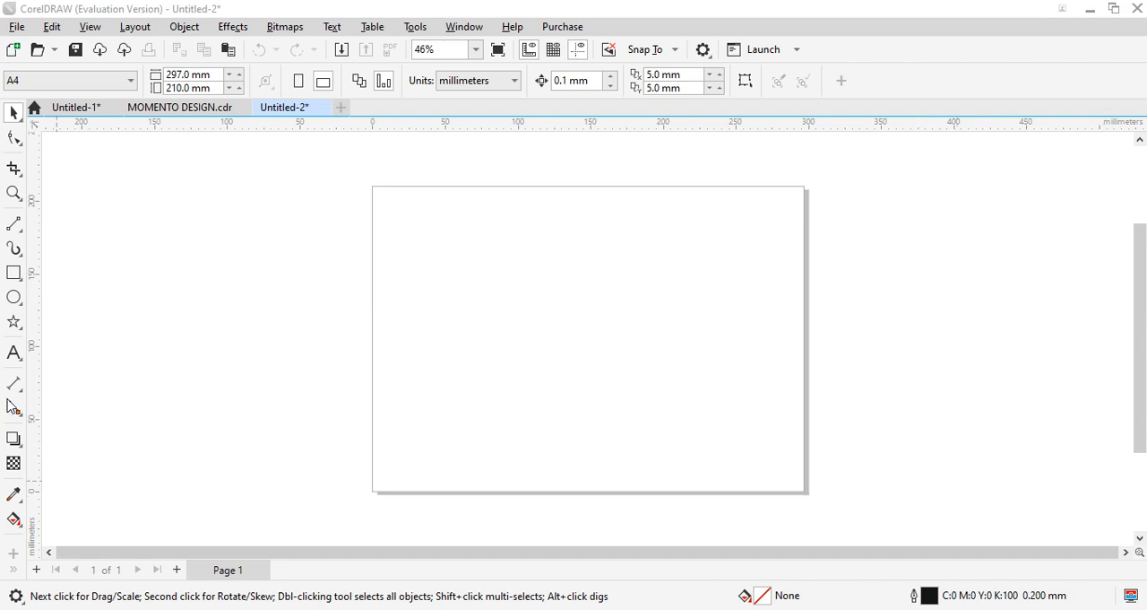
- Draw a rectangle about 189.5 × 32.9 mm, centred near the lower edge of the page
click(15, 276)
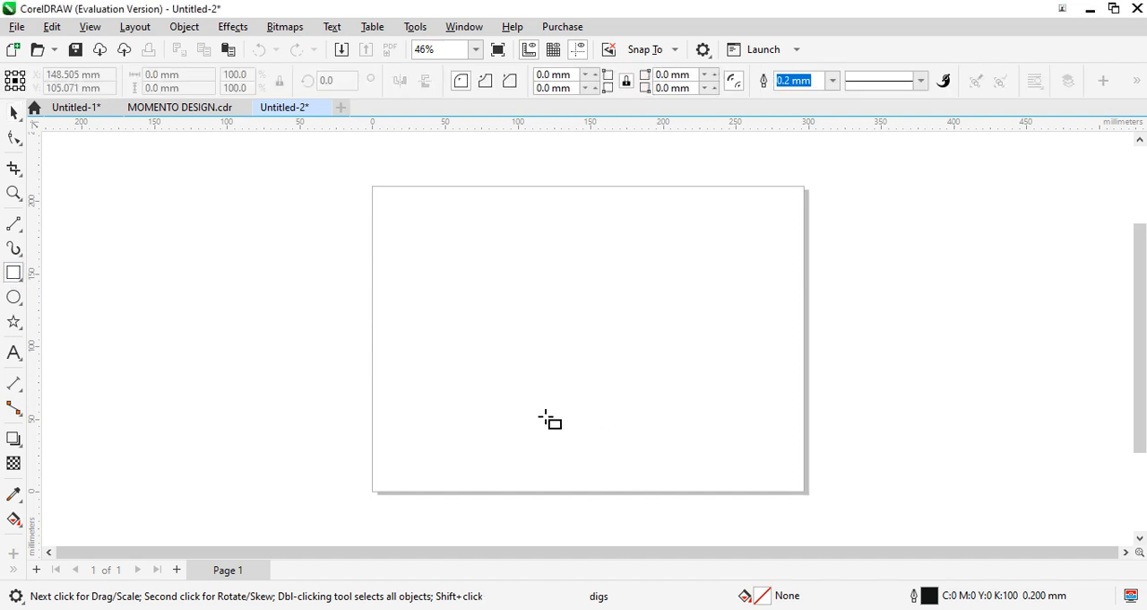
mouse_move(449, 420)
mouse_down()
mouse_move(575, 489)
mouse_move(722, 477)
mouse_move(725, 467)
mouse_up()
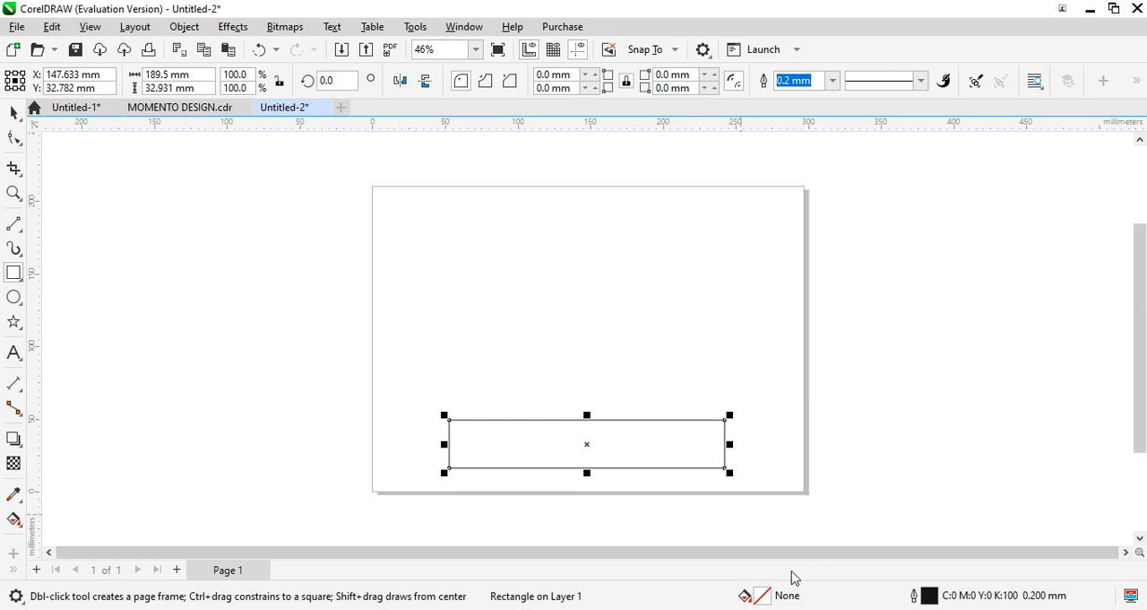
- Give the rectangle a near-black uniform fill (C:89 M:91 Y:55 K:95) and remove its outline
double_click(762, 597)
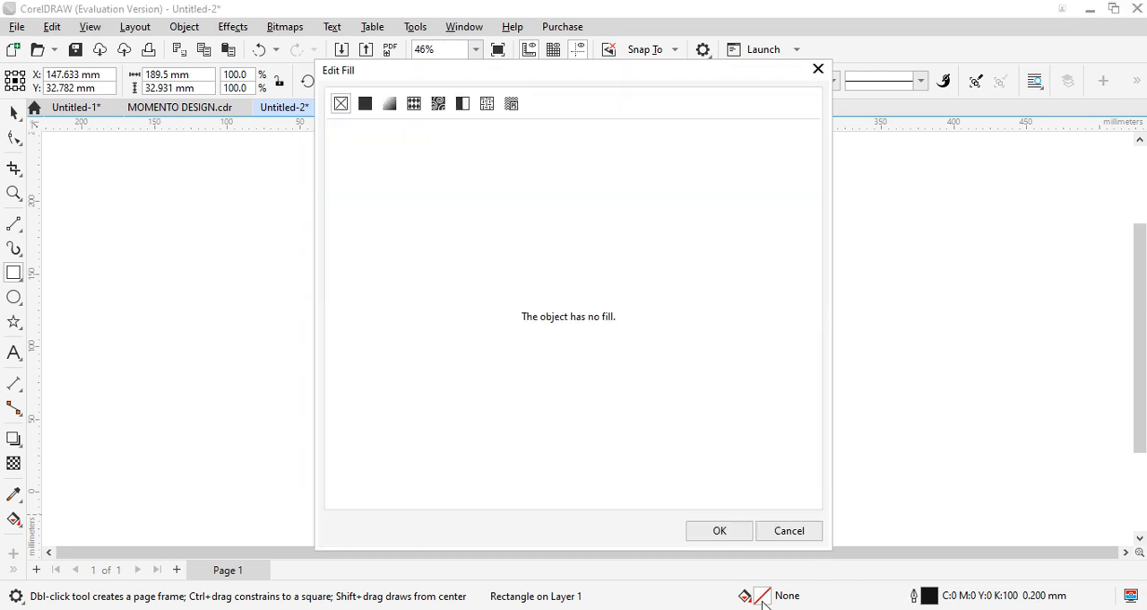
click(364, 103)
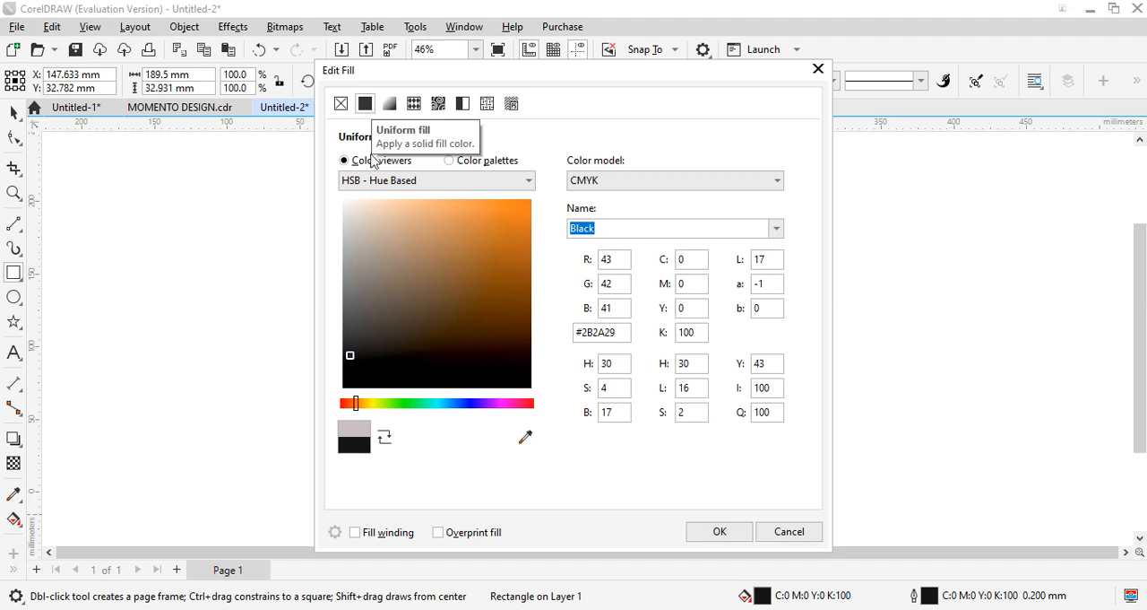
click(434, 377)
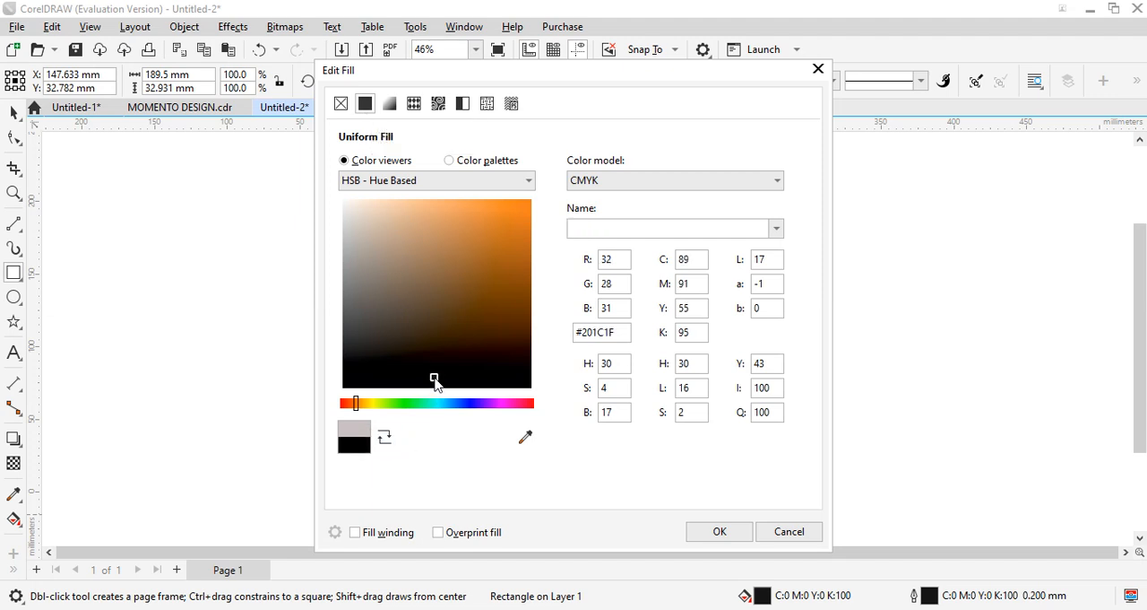
click(742, 532)
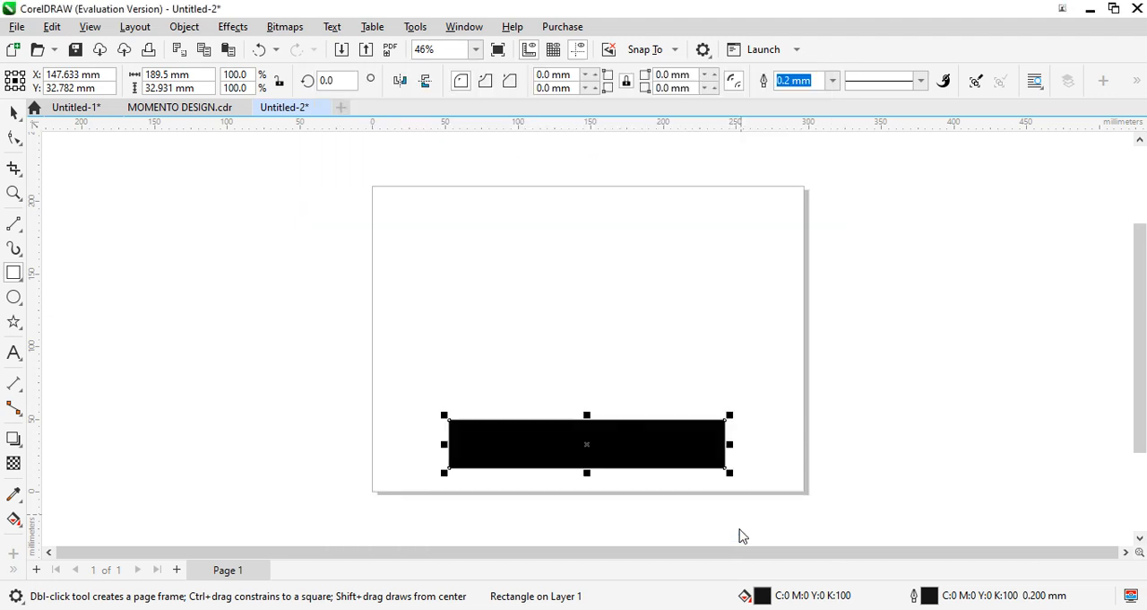
click(832, 81)
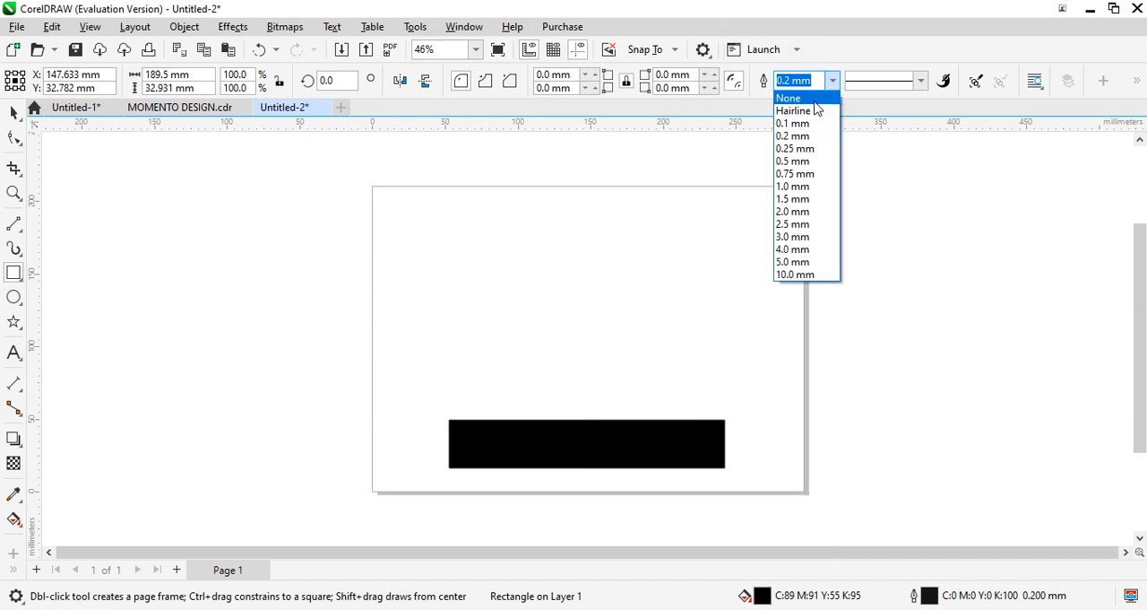
click(789, 98)
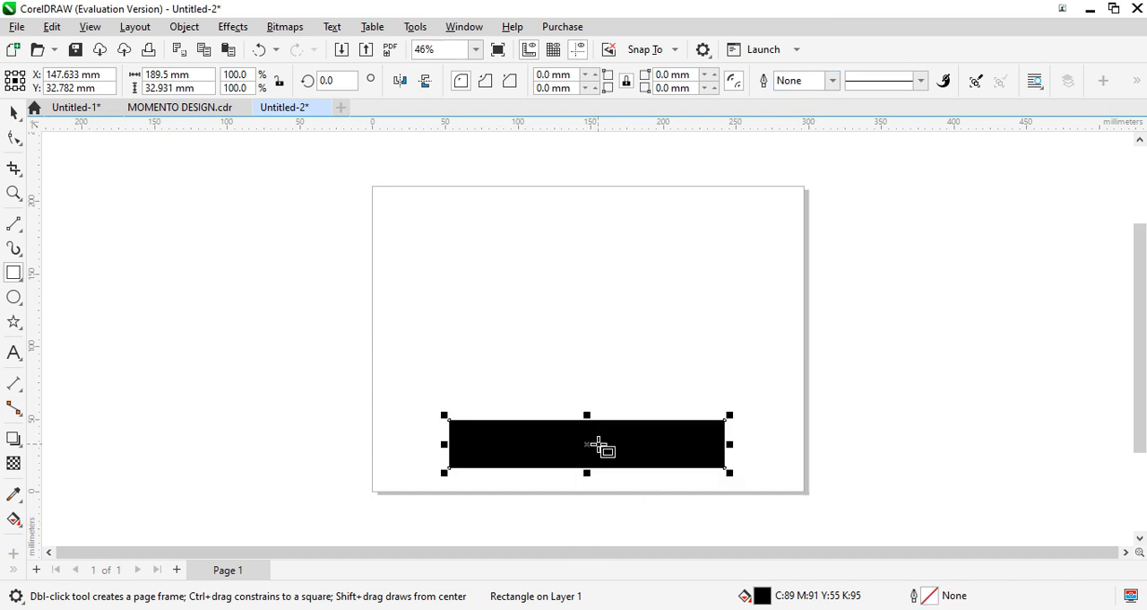
- Duplicate the black rectangle, placing the same-sized copy above the original
drag(597, 443, 597, 398)
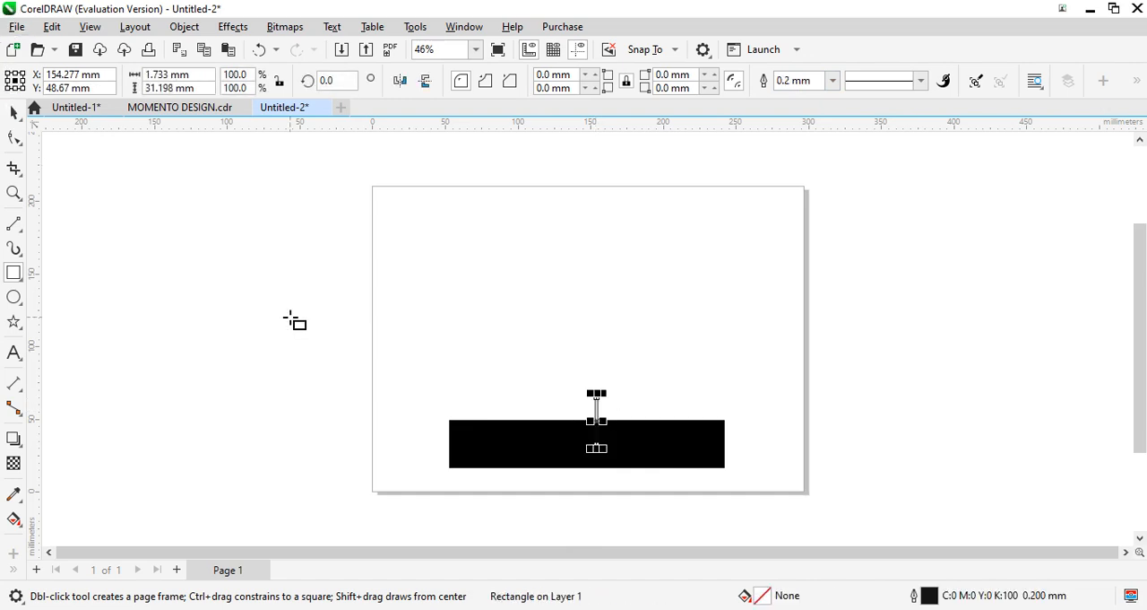
key(Delete)
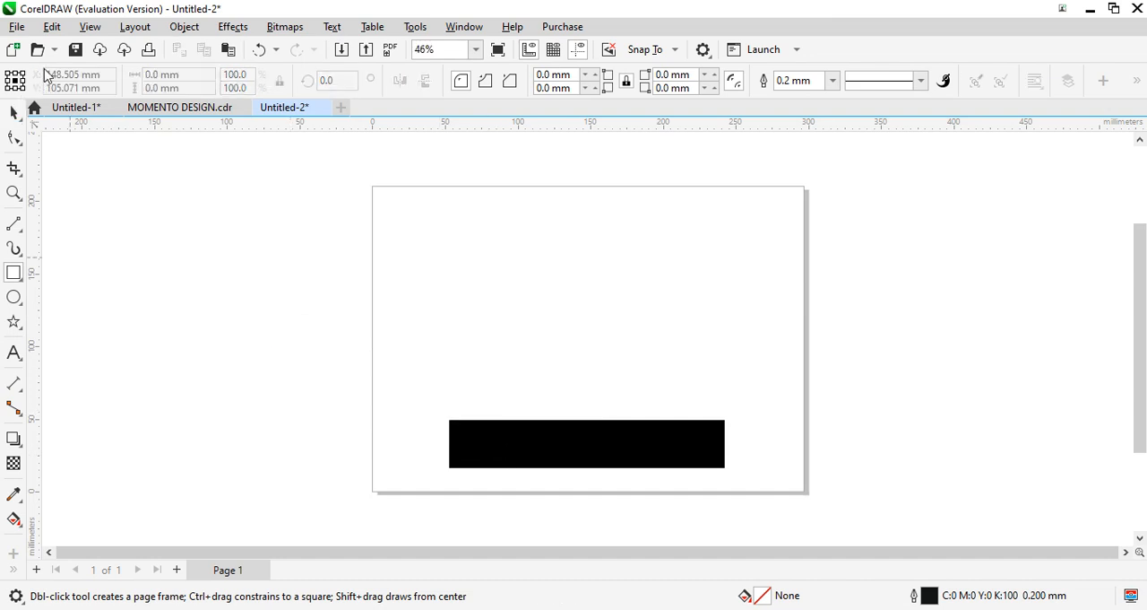
click(15, 113)
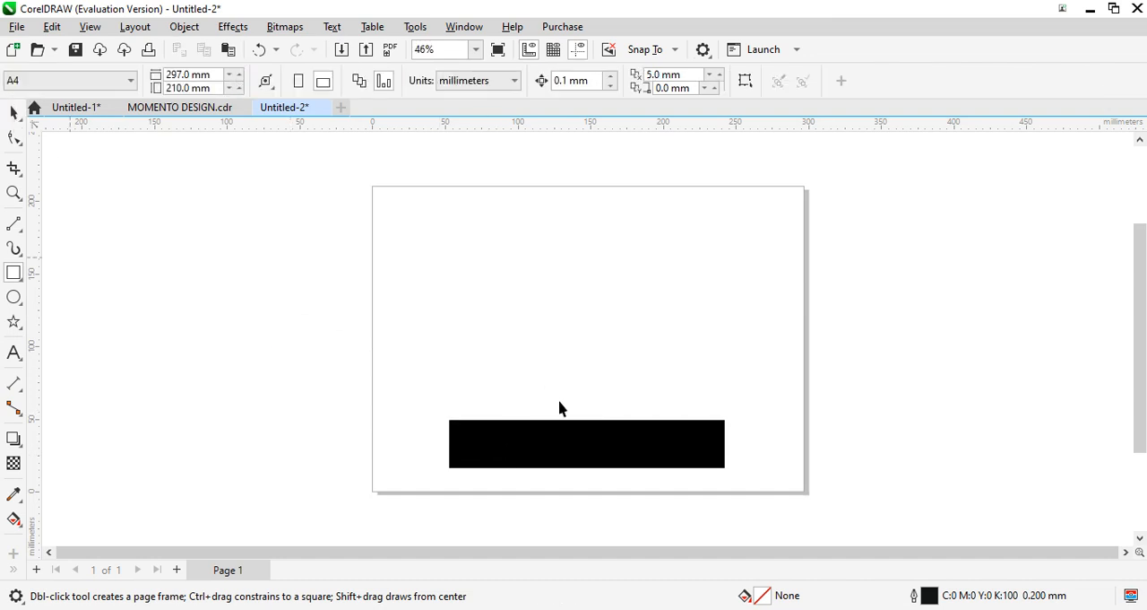
drag(605, 436, 589, 352)
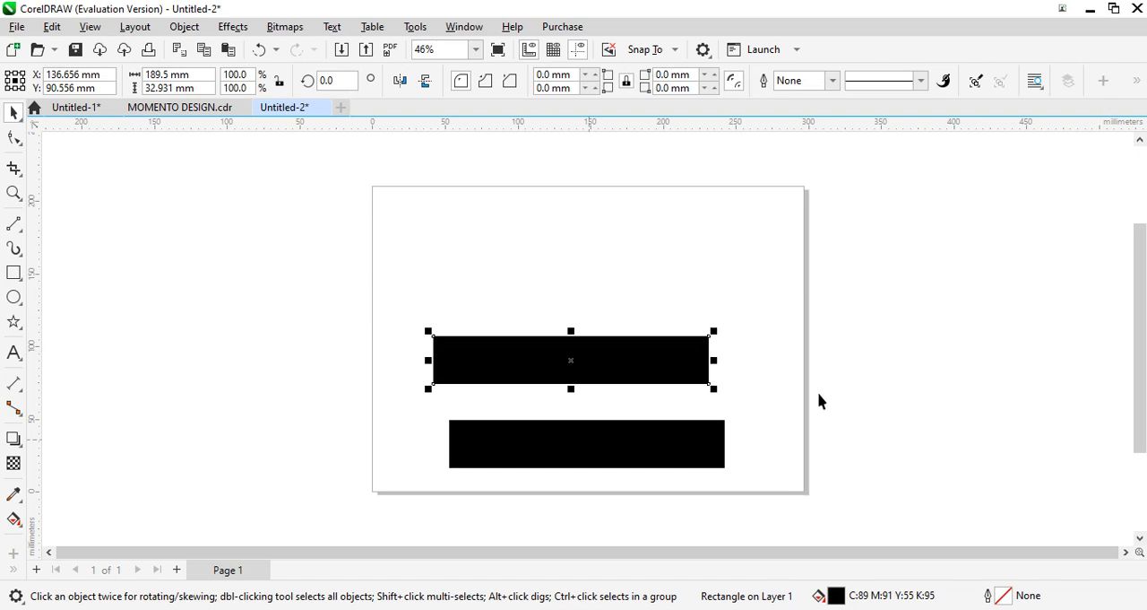
- Change the upper rectangle's uniform fill to orange-red, C:0 M:93 Y:100 K:2
double_click(836, 597)
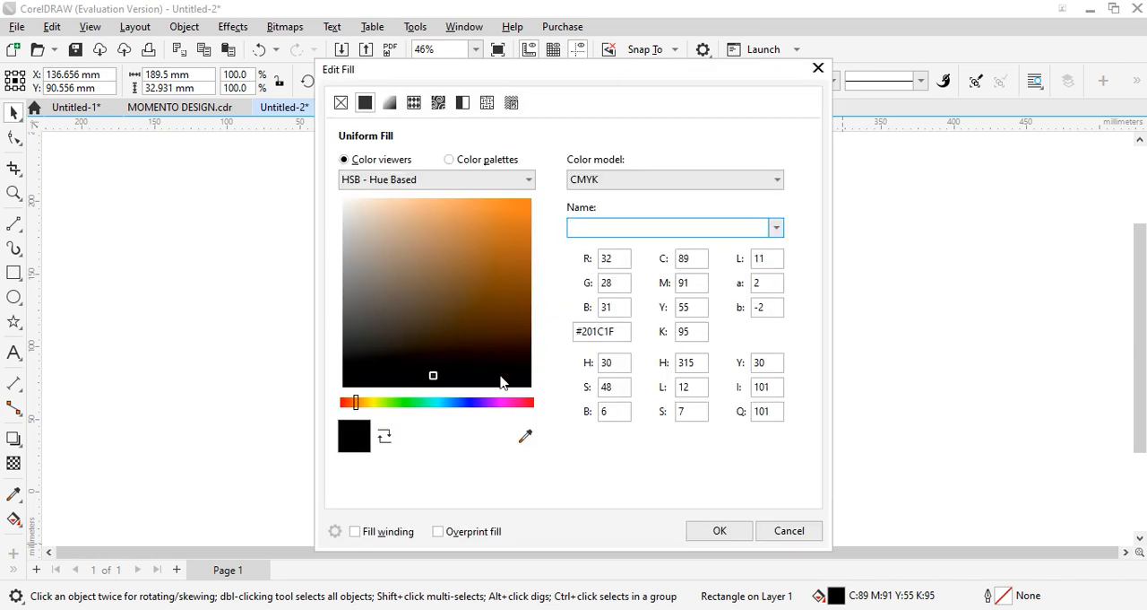
click(532, 404)
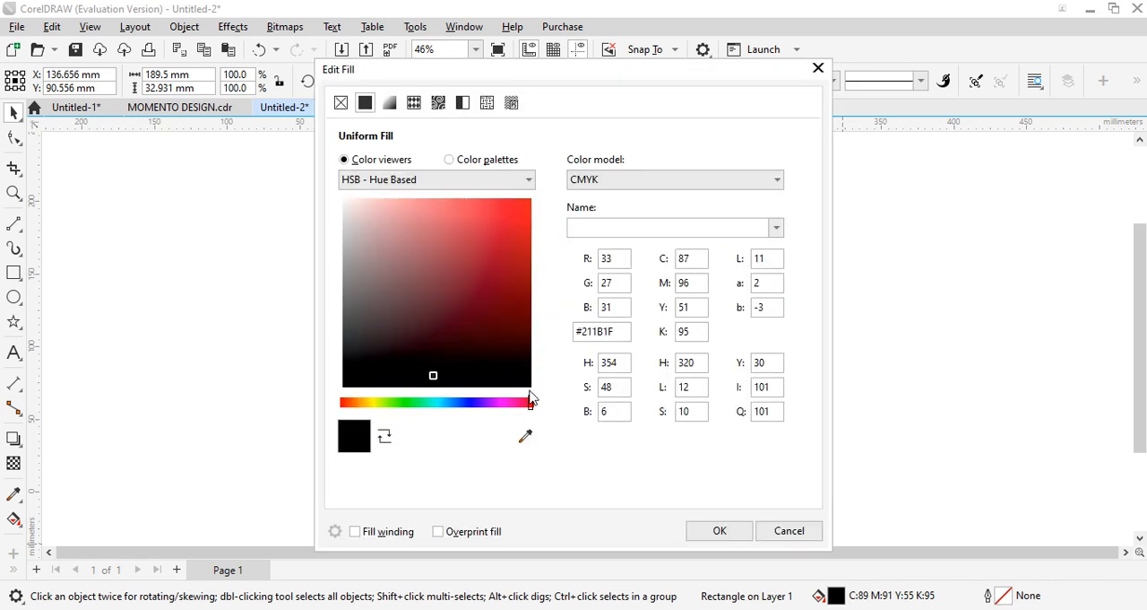
drag(515, 319, 524, 207)
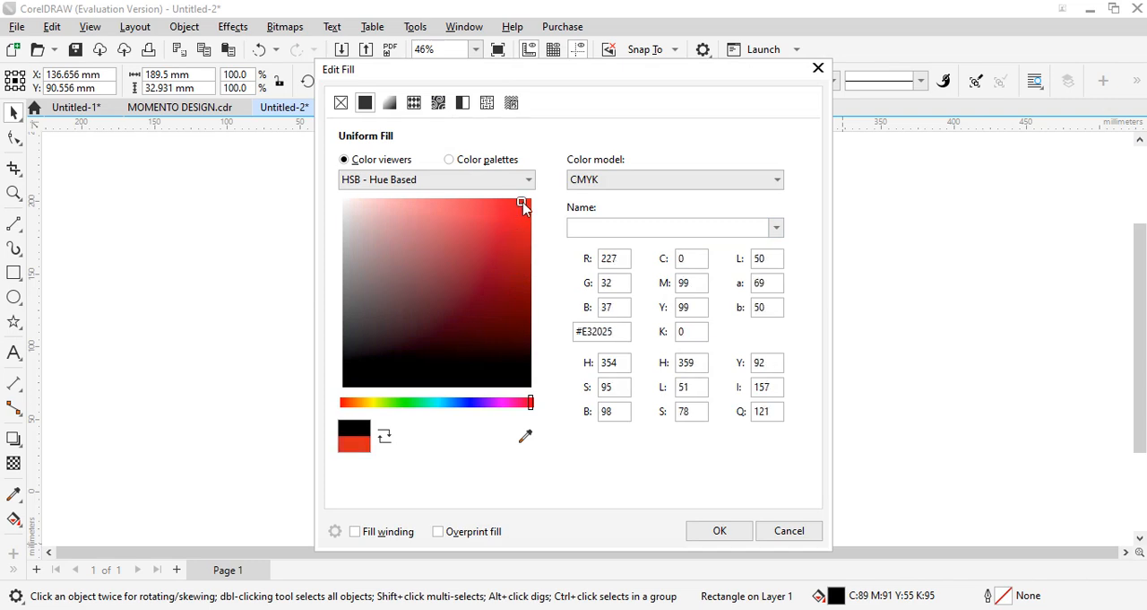
click(532, 229)
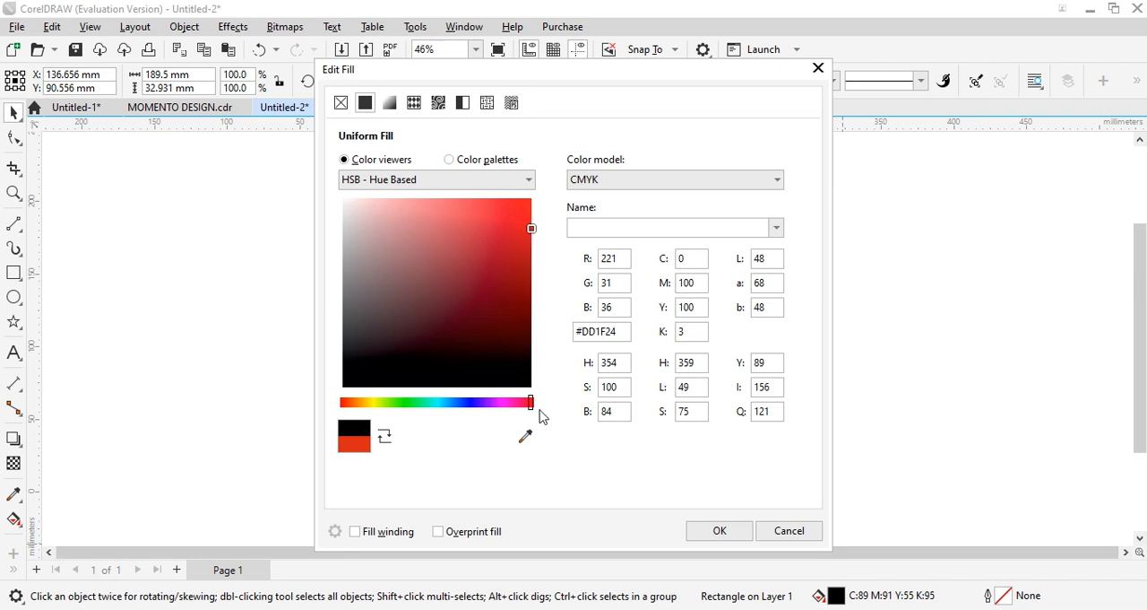
drag(529, 406, 536, 408)
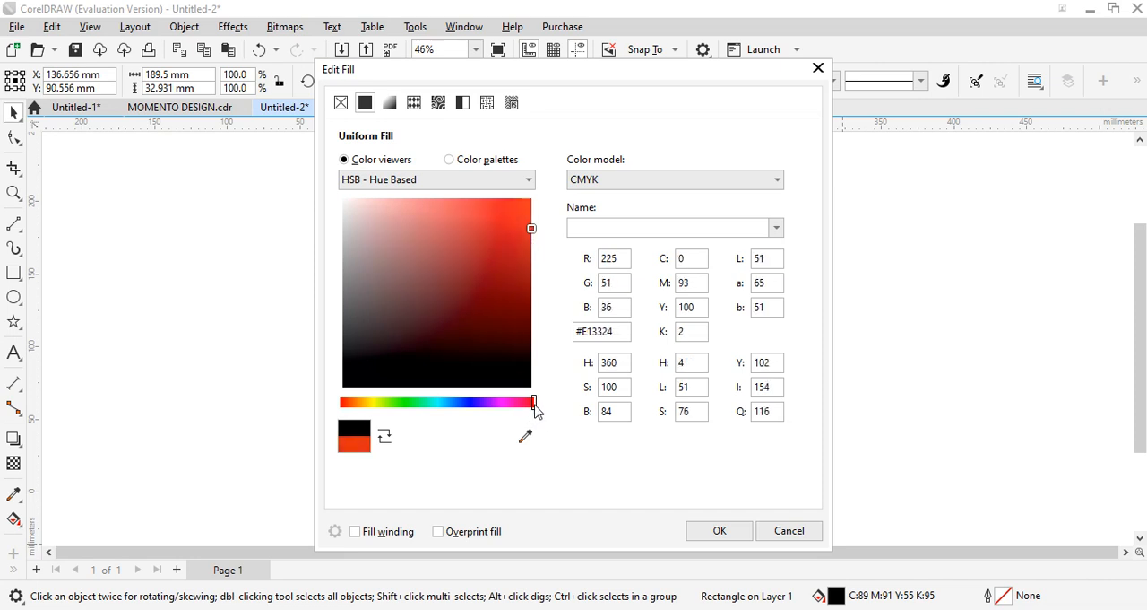
click(726, 530)
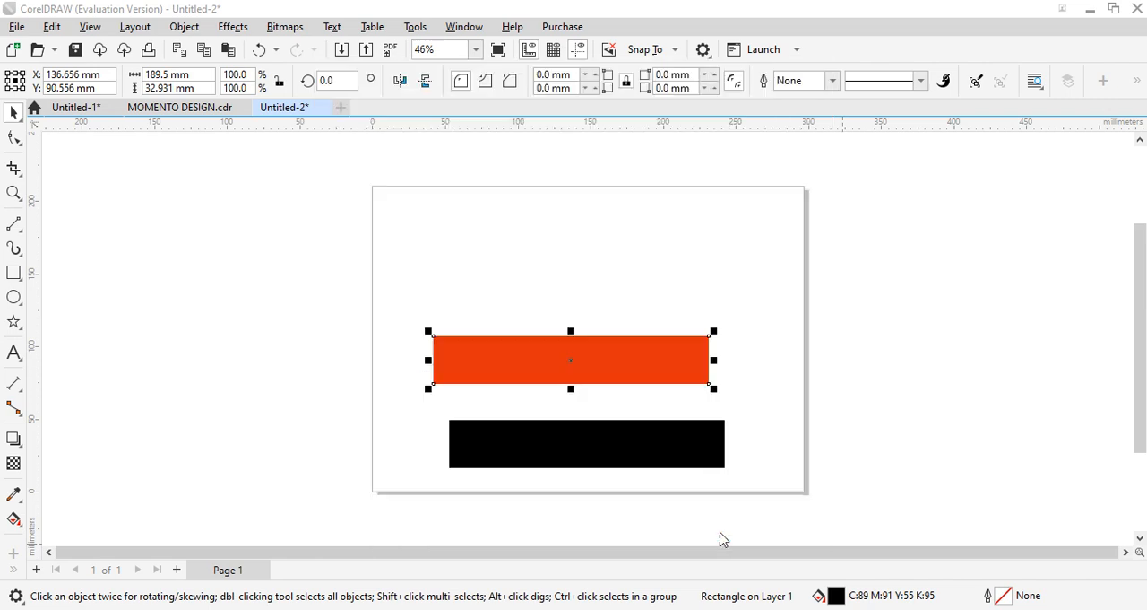
- Overlay the orange-red rectangle on the black one and resize it to about 188.9 × 20.2 mm, with black strips above and below
drag(588, 370, 605, 444)
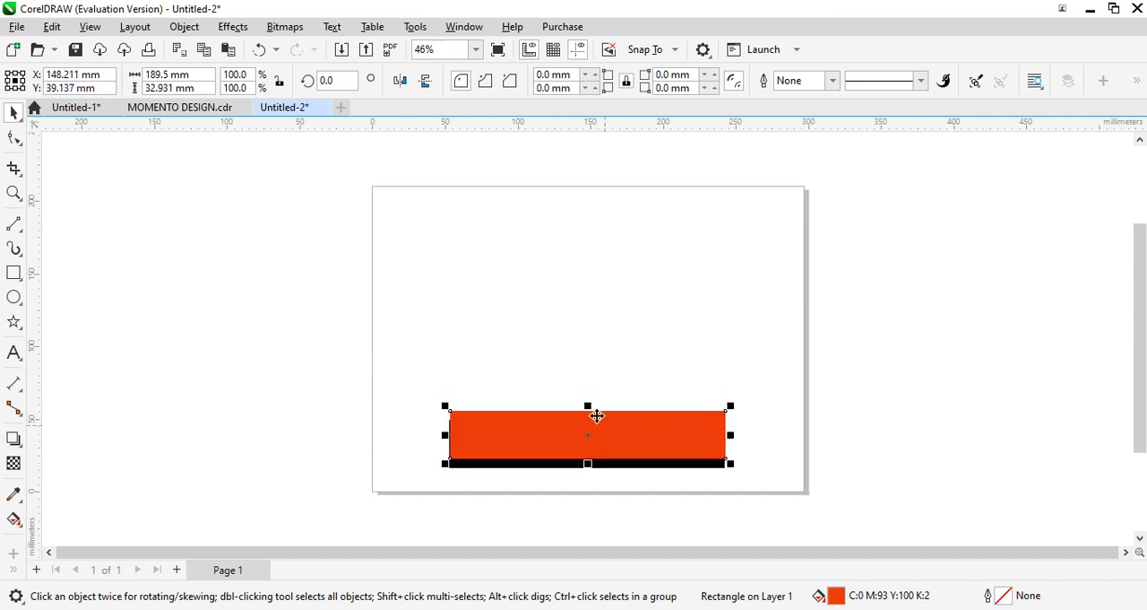
drag(589, 406, 588, 431)
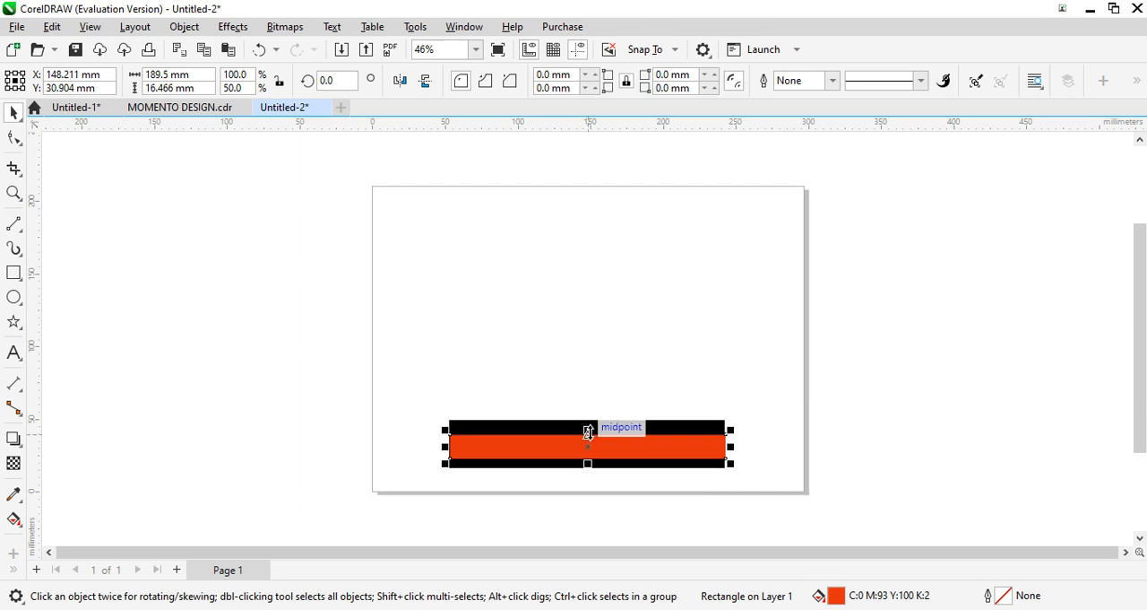
drag(588, 432, 587, 421)
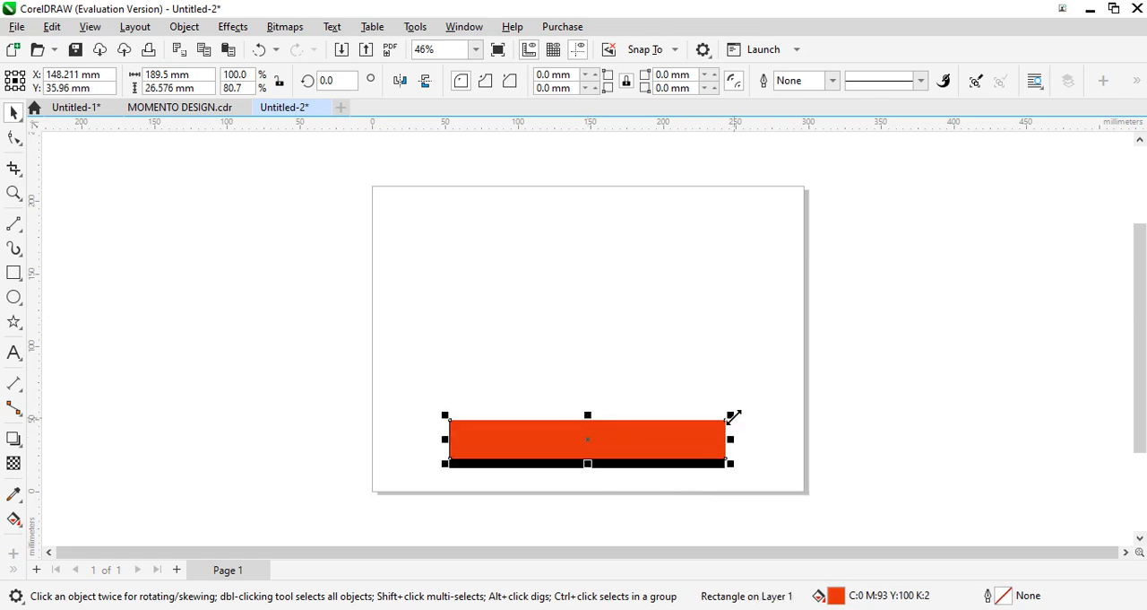
drag(731, 415, 727, 425)
drag(590, 419, 589, 429)
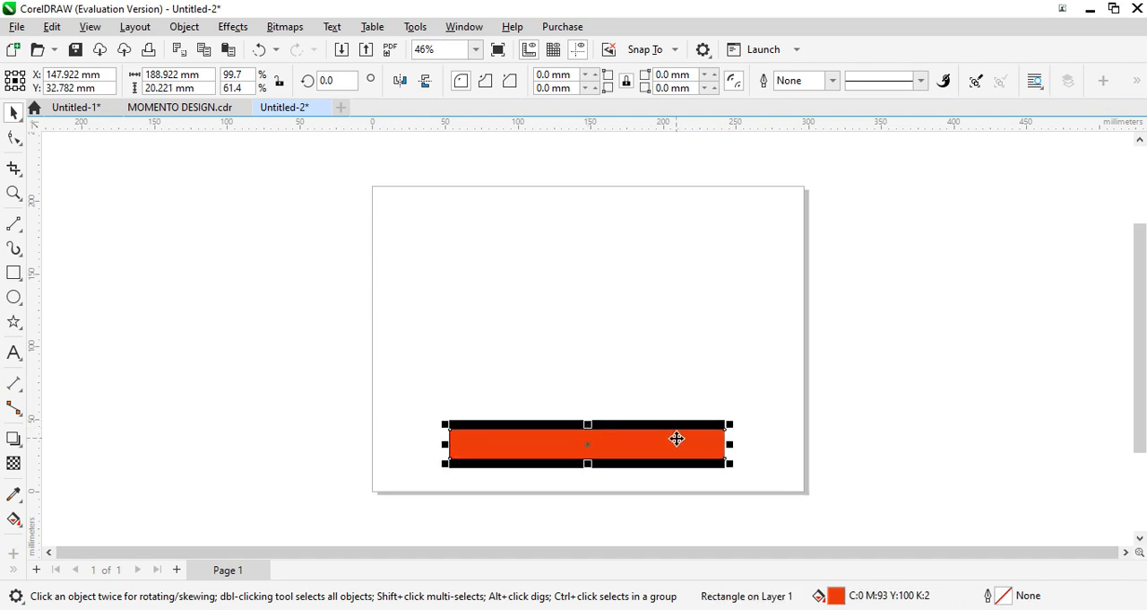
key(Up)
key(Up)
key(Up)
key(Up)
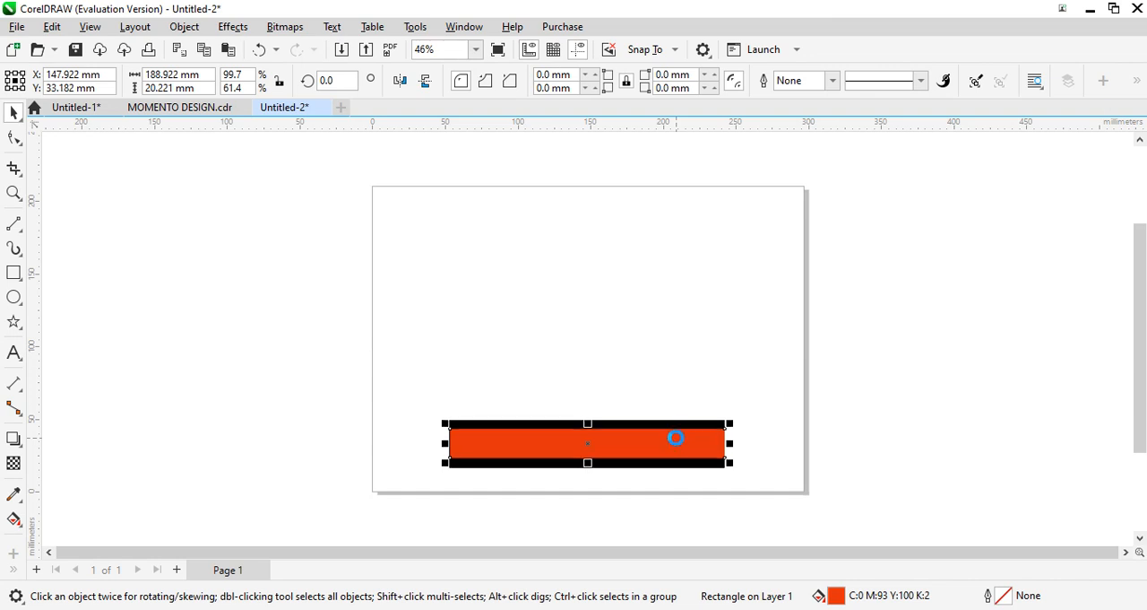
key(Up)
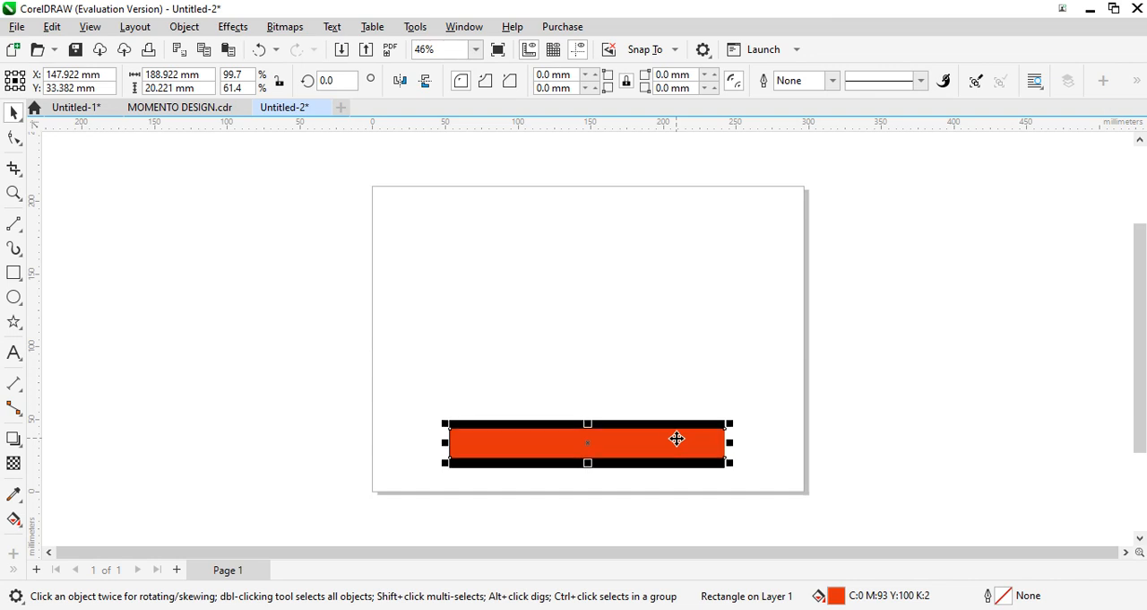
- Group the black and orange-red rectangles into one base object
click(315, 254)
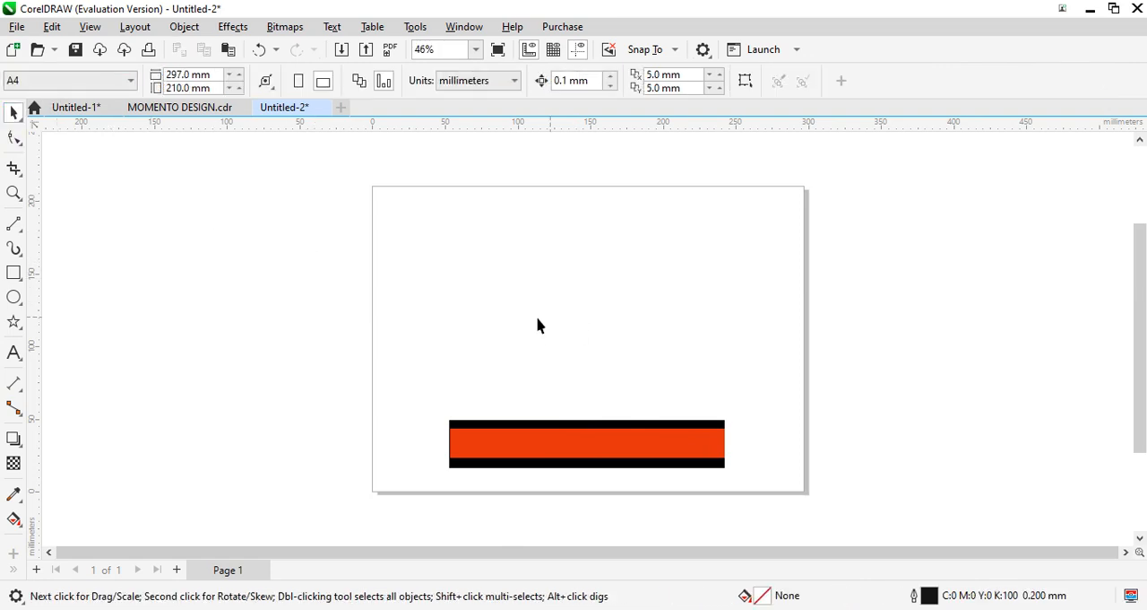
drag(417, 383, 786, 495)
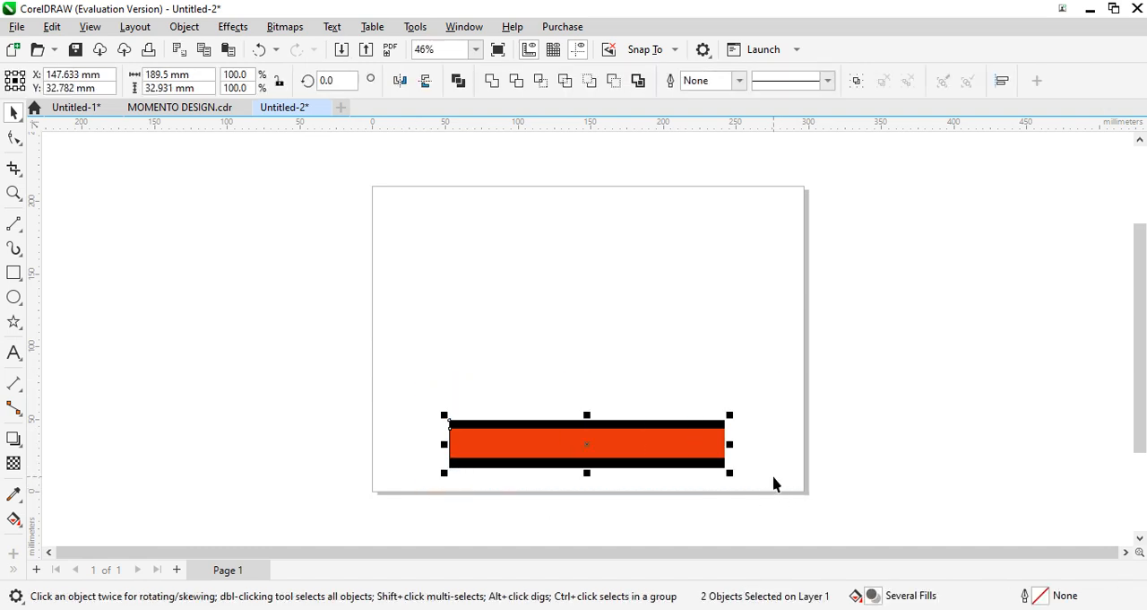
key(ctrl+g)
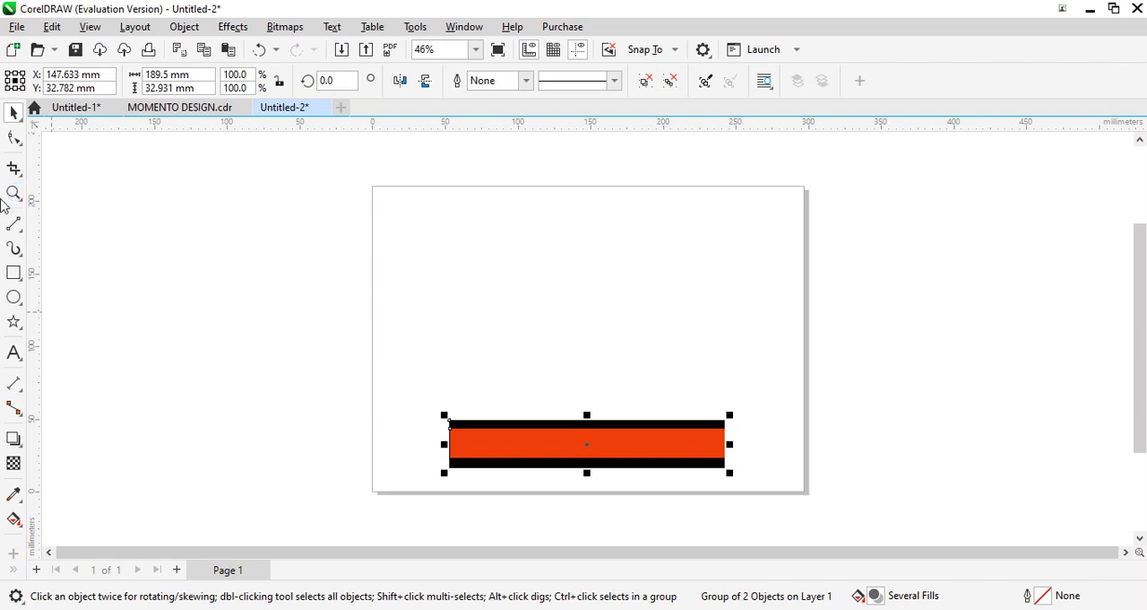
- Draw a slanted four-sided straight-line outline about 90 × 132 mm above the base, with its peak at the upper right
click(13, 138)
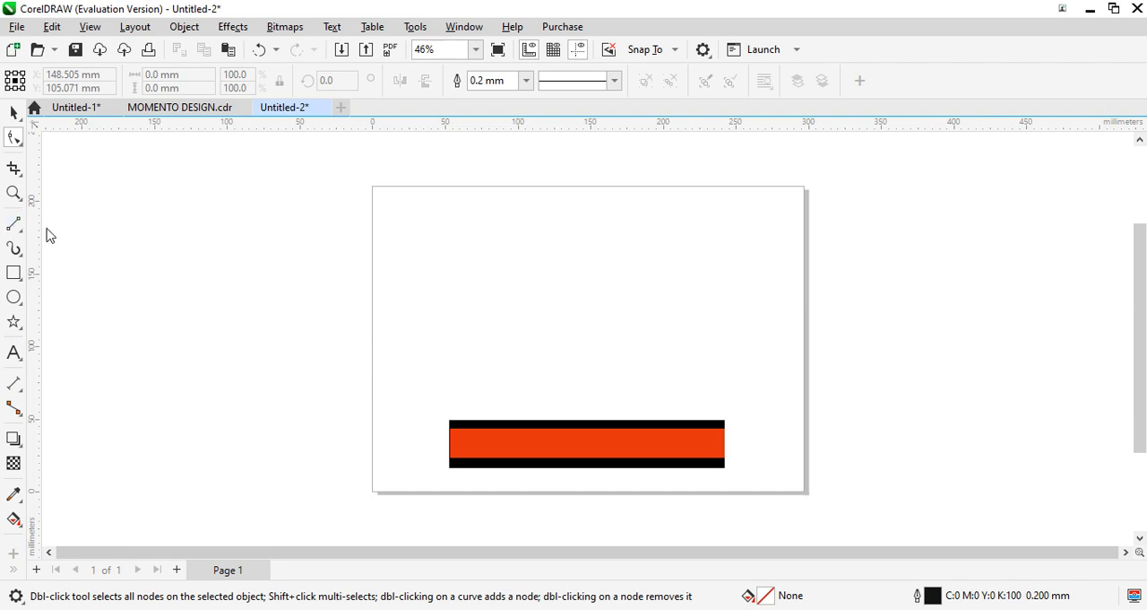
click(13, 223)
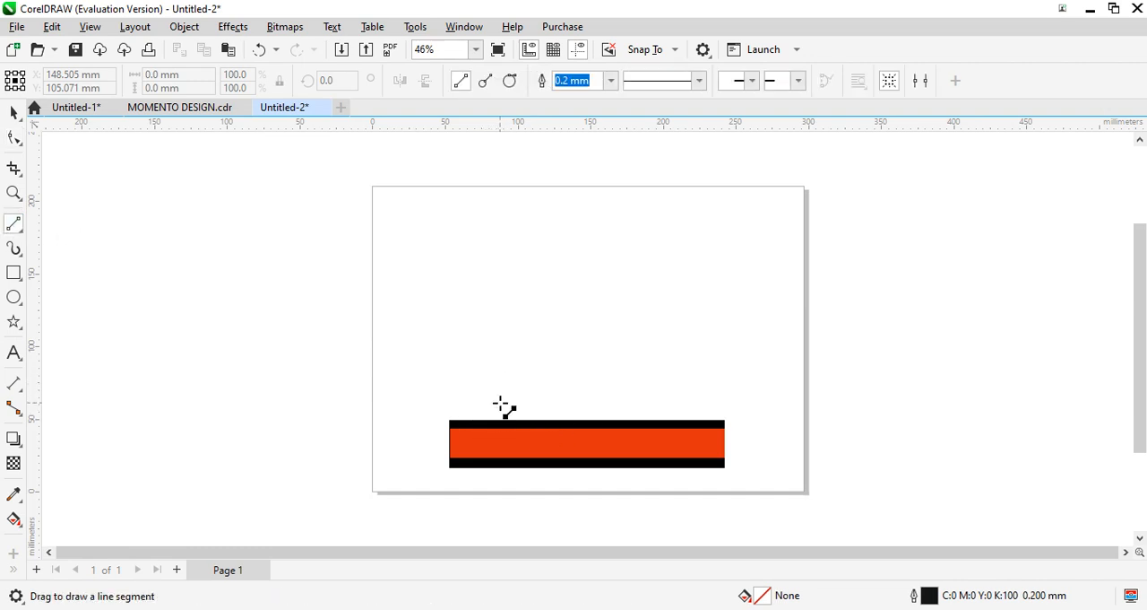
mouse_move(500, 404)
mouse_down()
mouse_move(456, 313)
mouse_move(438, 212)
mouse_move(465, 265)
mouse_move(596, 213)
mouse_move(586, 388)
mouse_move(499, 395)
mouse_up()
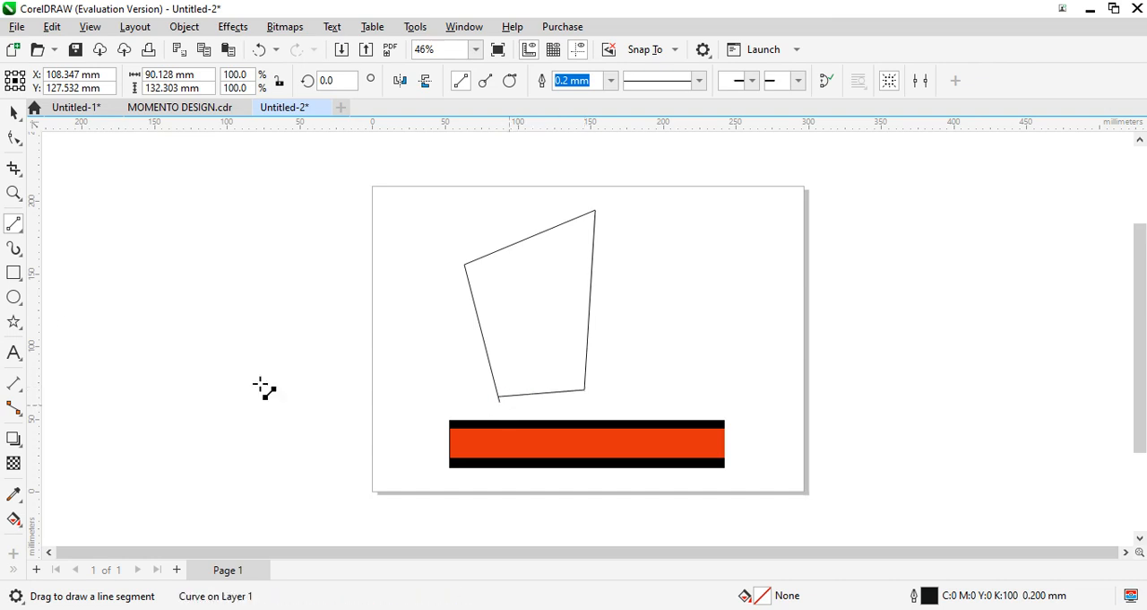
- Reshape the outline's nodes: remove the stray lower-left segment, make the right side vertical, and raise the peak to the page's upper edge
click(14, 112)
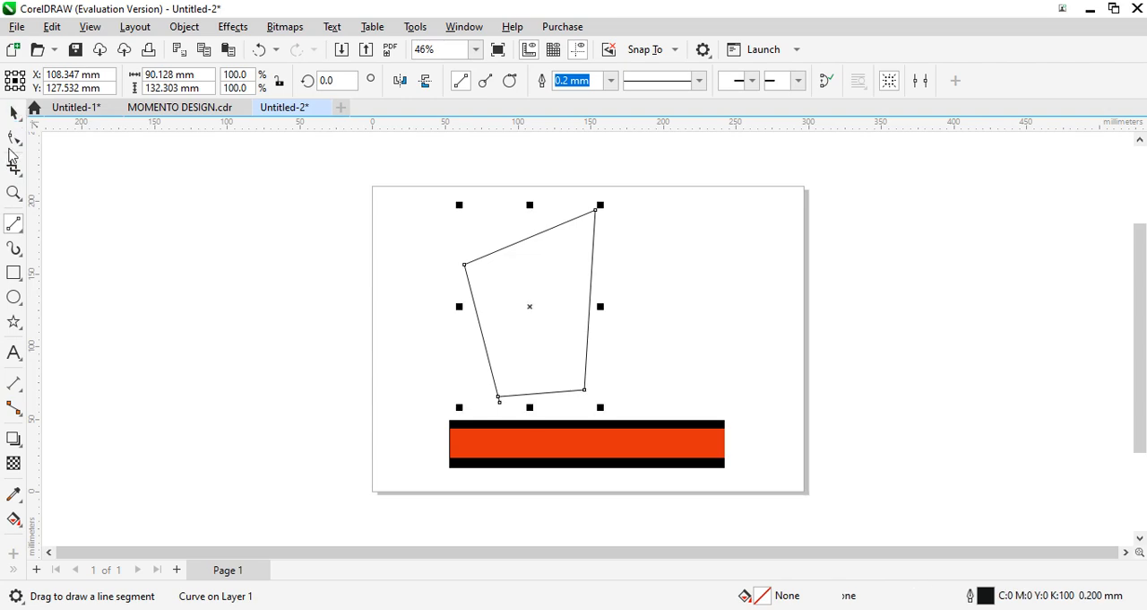
click(14, 137)
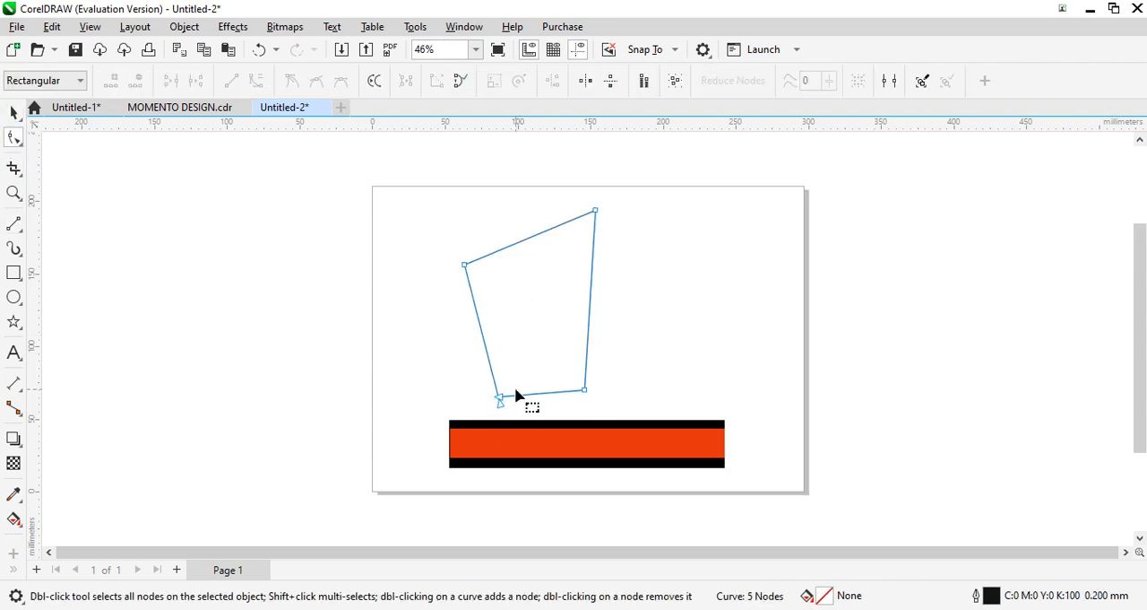
drag(496, 401, 596, 392)
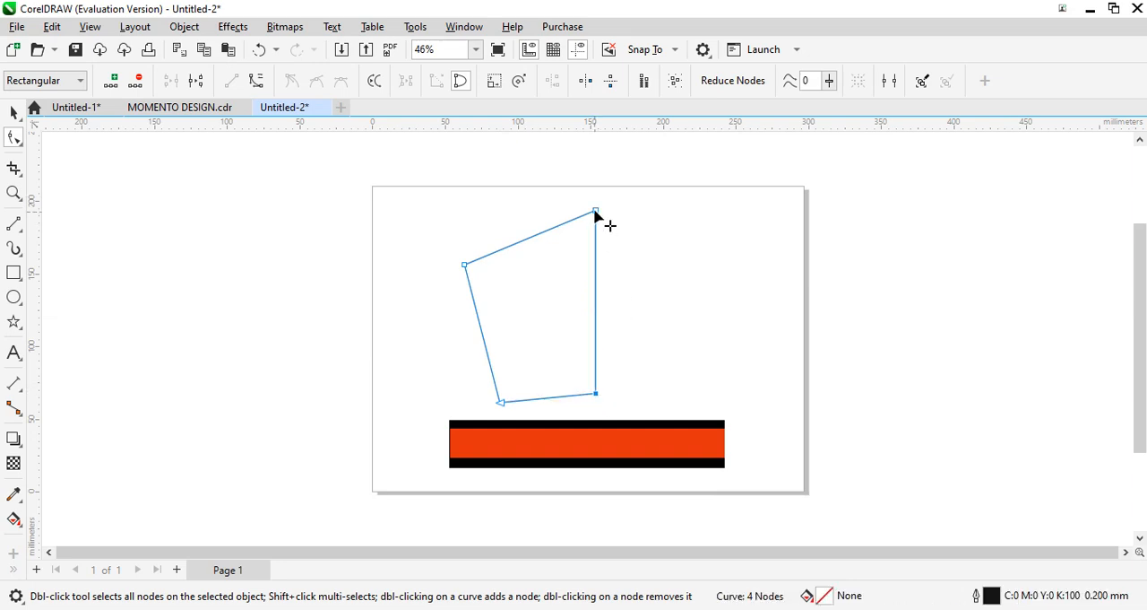
drag(595, 213, 594, 187)
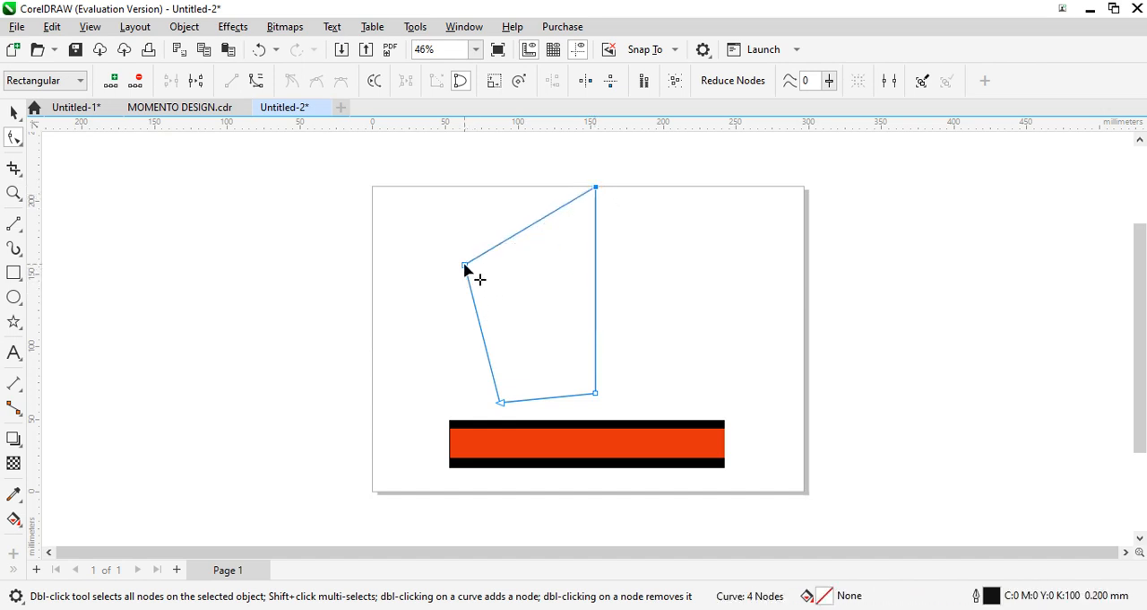
drag(465, 269, 466, 269)
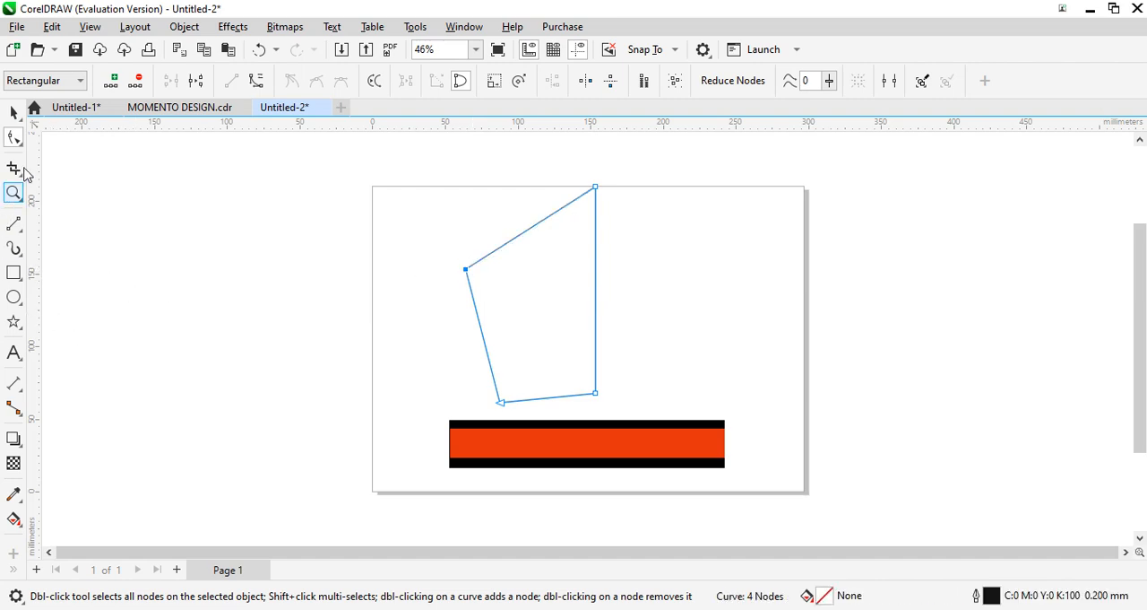
- Apply an Artistic Media preset stroke to the four-sided outline, tapering to a thin point at its lower-left corner
click(14, 112)
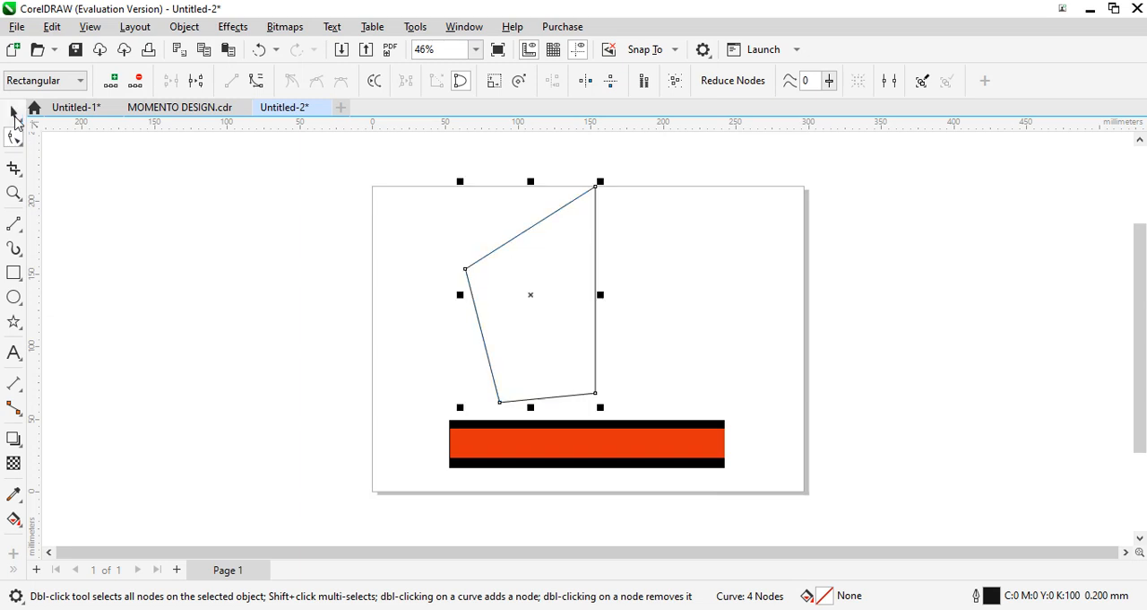
click(15, 252)
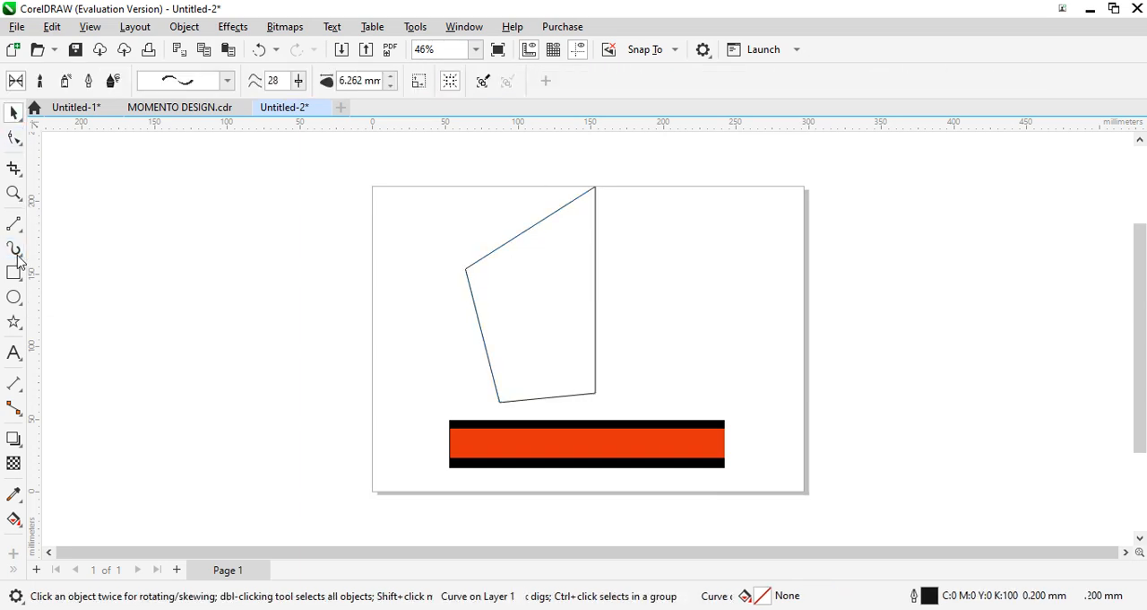
click(228, 83)
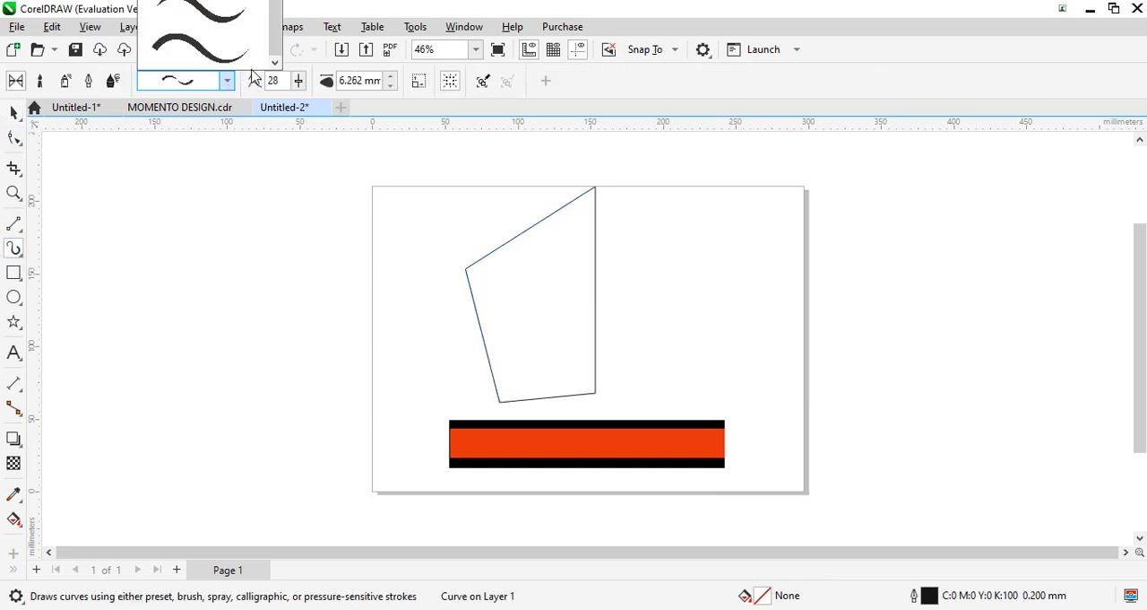
drag(275, 52, 279, 5)
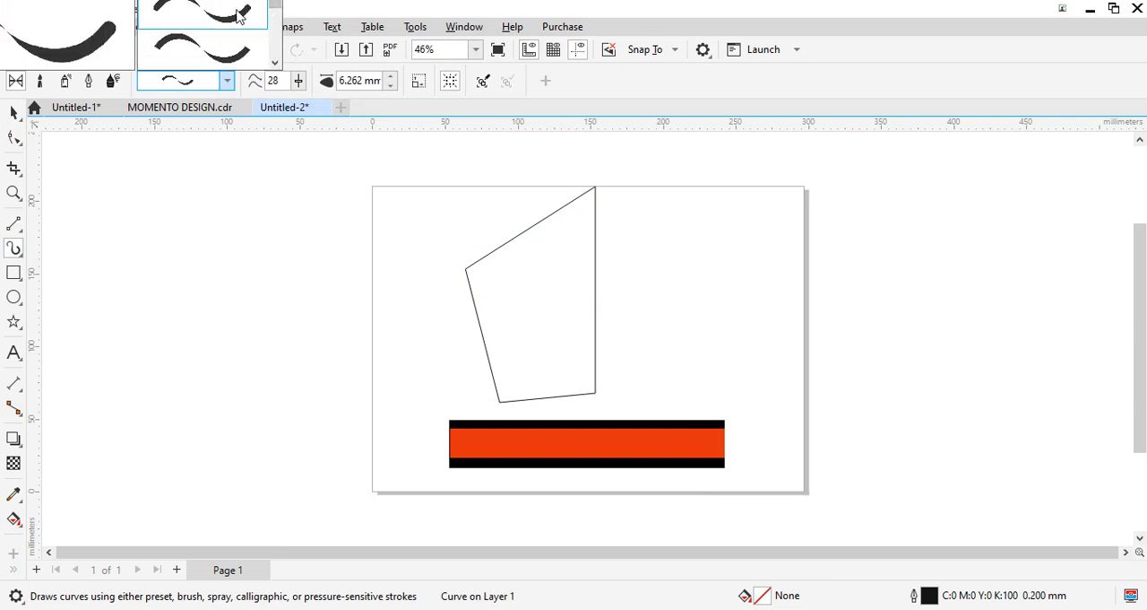
click(240, 16)
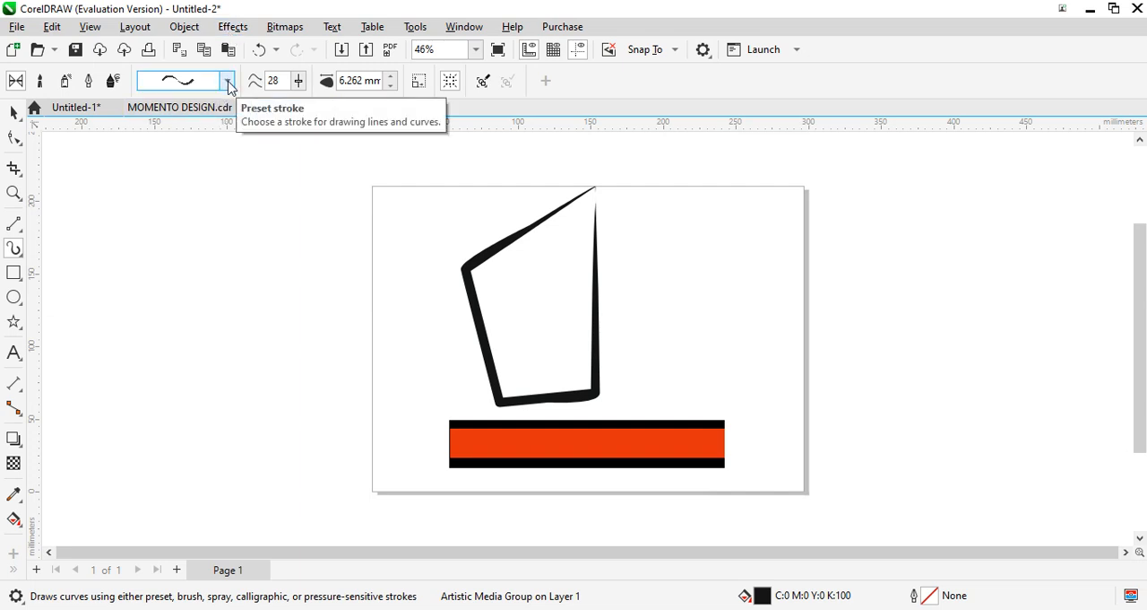
click(229, 83)
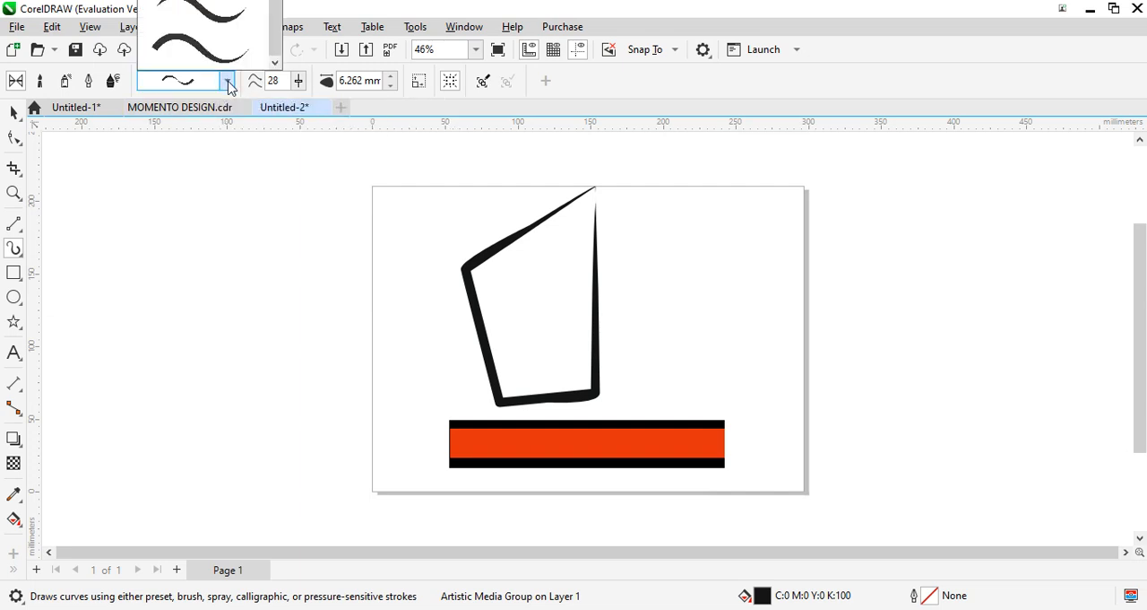
click(223, 16)
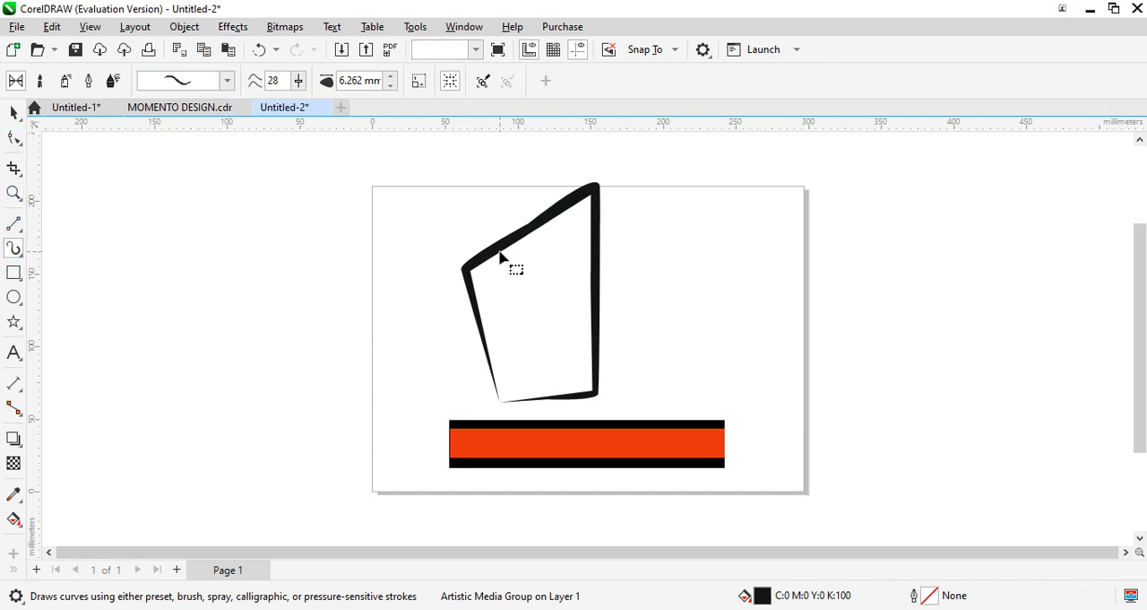
- Raise the outline's slanted top edge slightly and move the whole outline down onto the middle of the base
key(F10)
drag(526, 231, 528, 222)
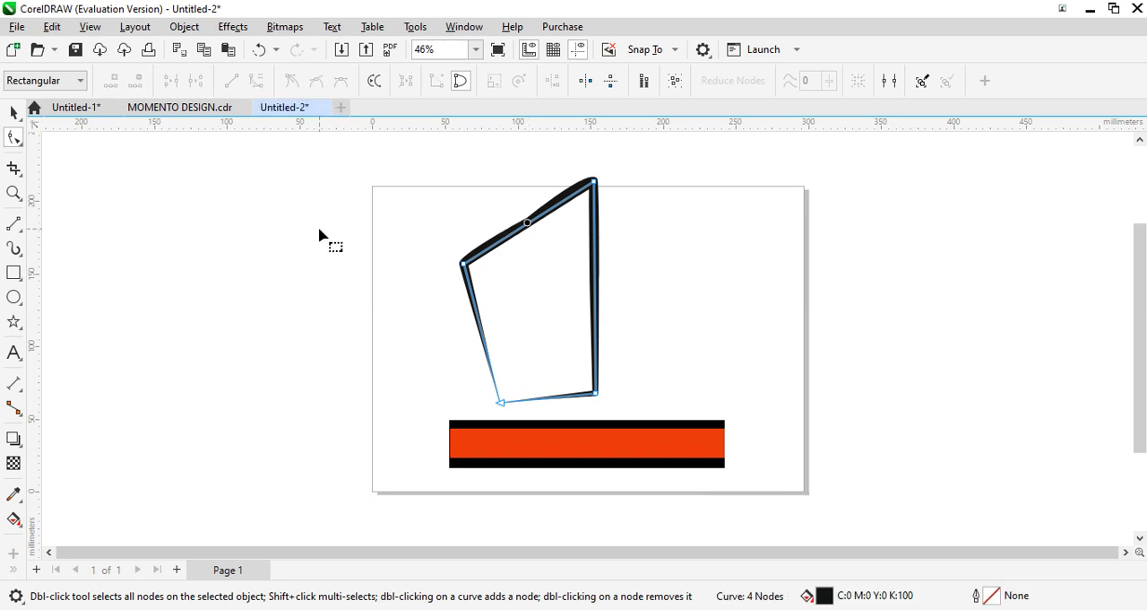
click(13, 108)
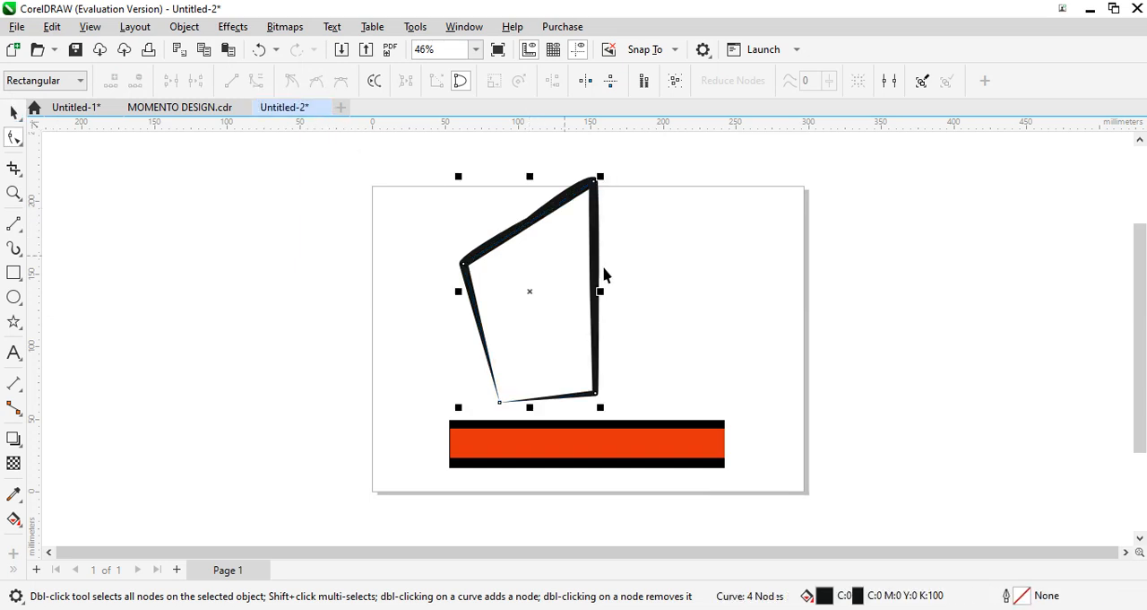
mouse_move(623, 290)
mouse_down()
mouse_move(646, 314)
mouse_move(643, 290)
mouse_up()
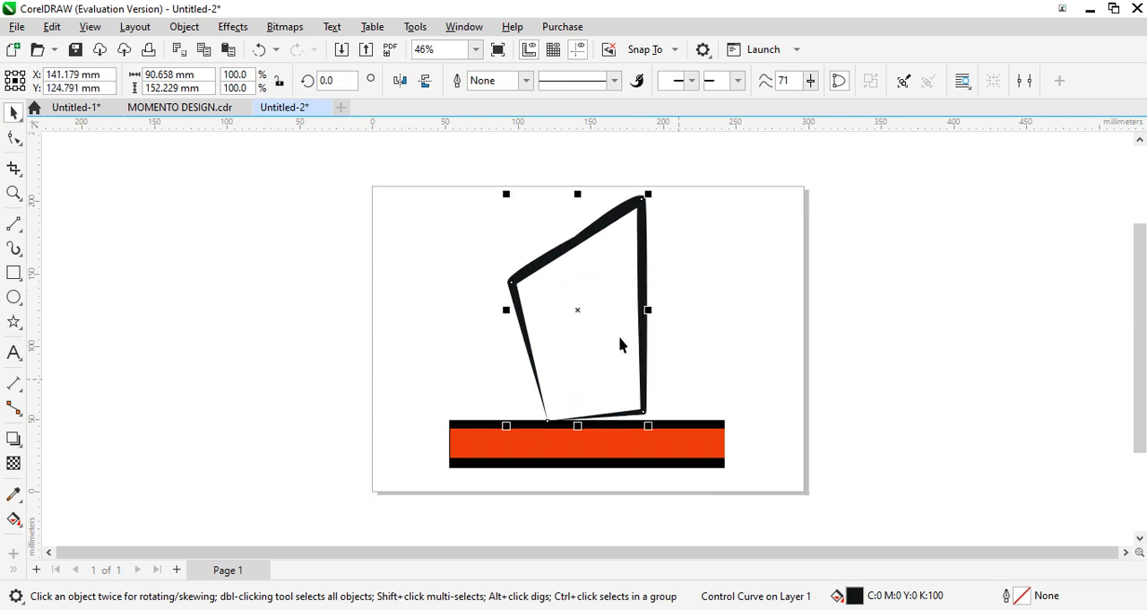
- Rotate the outline about 6° clockwise so its bottom edge lies level along the base
click(644, 308)
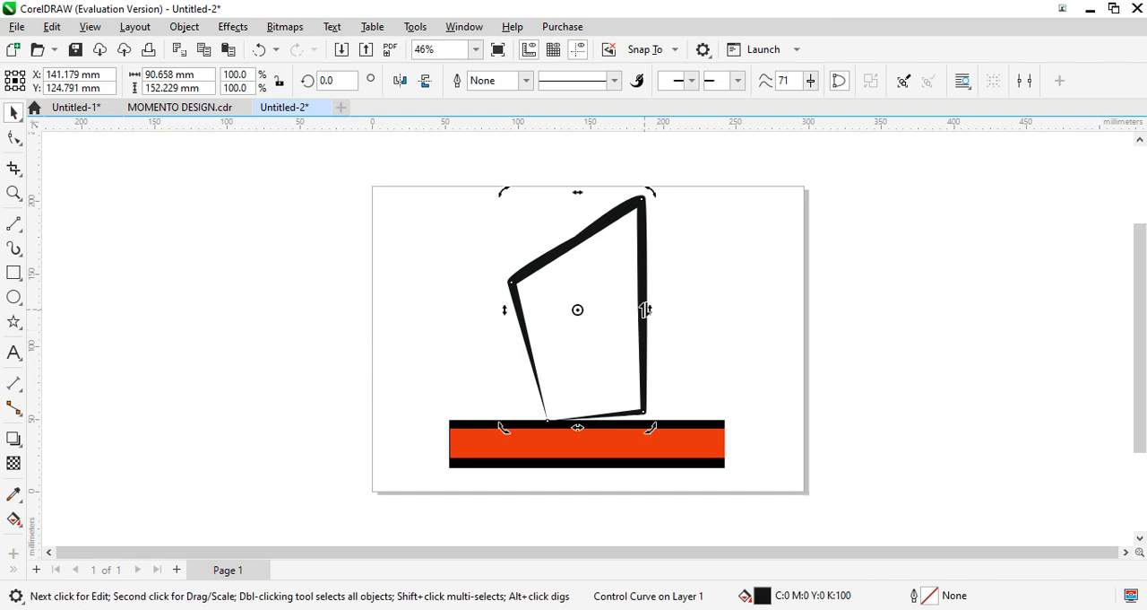
drag(651, 431, 646, 443)
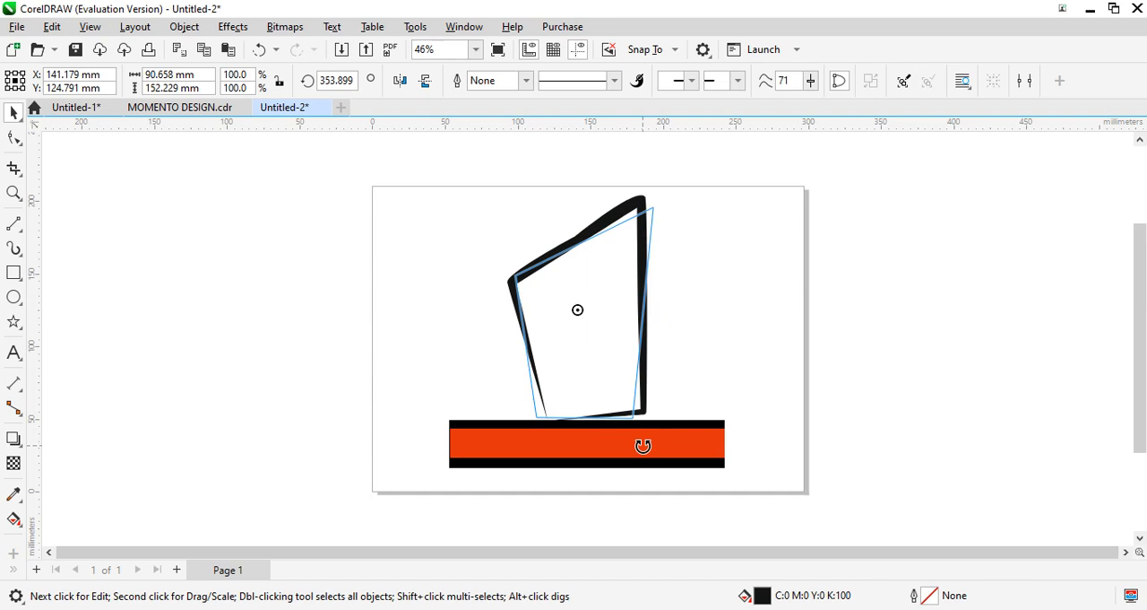
drag(642, 445, 644, 446)
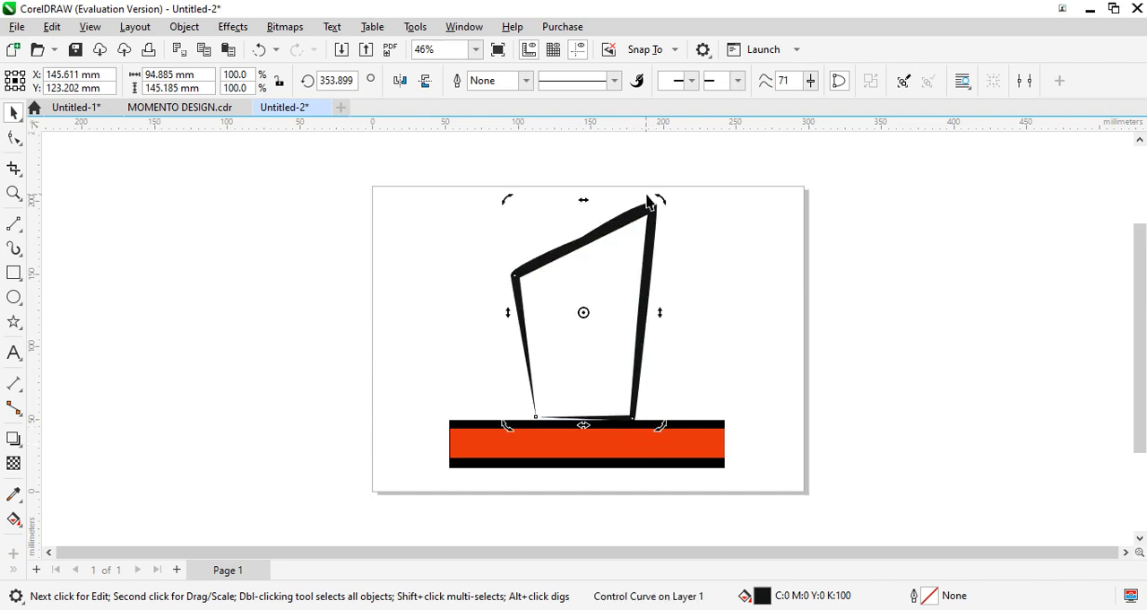
click(592, 273)
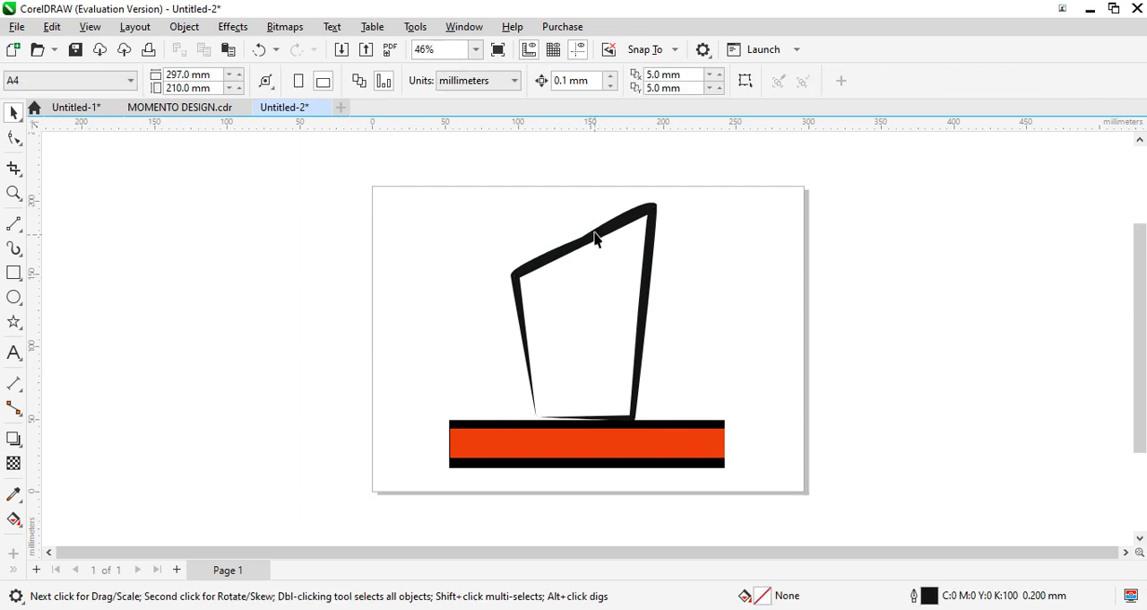
- Stretch the outline to about 118 × 165 mm and lower it so its bottom edge overlaps the base's upper black strip
click(596, 235)
drag(584, 195, 584, 168)
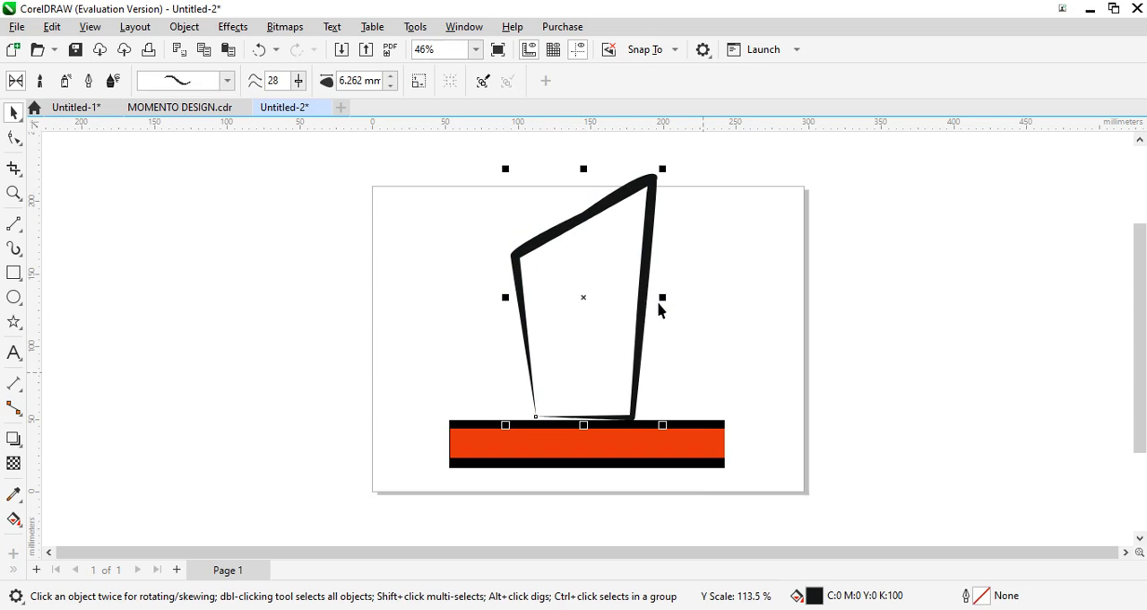
drag(662, 296, 698, 296)
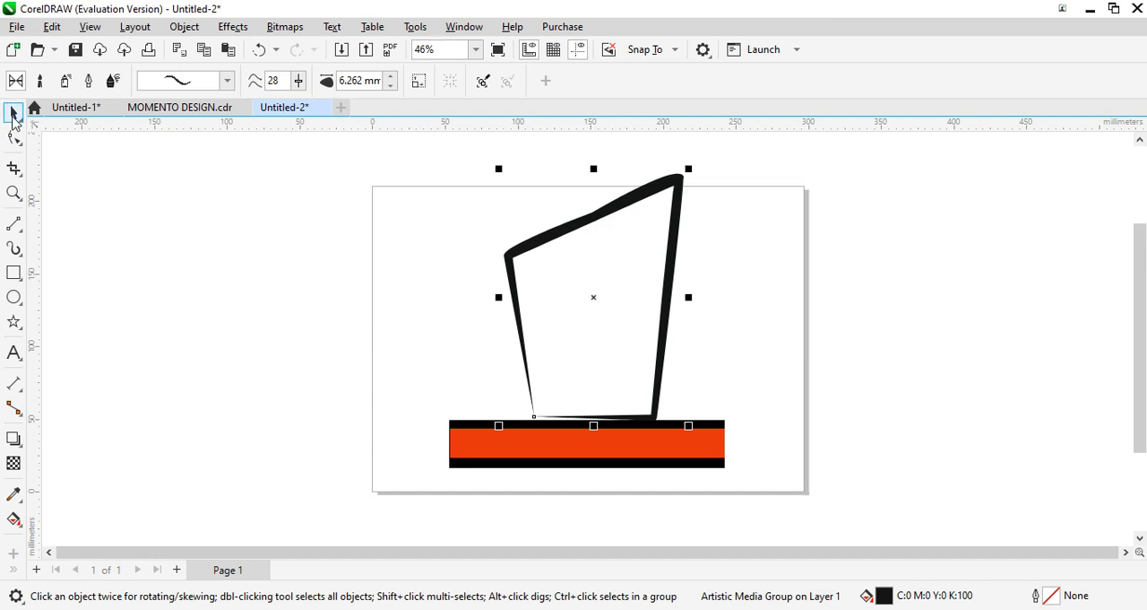
click(14, 137)
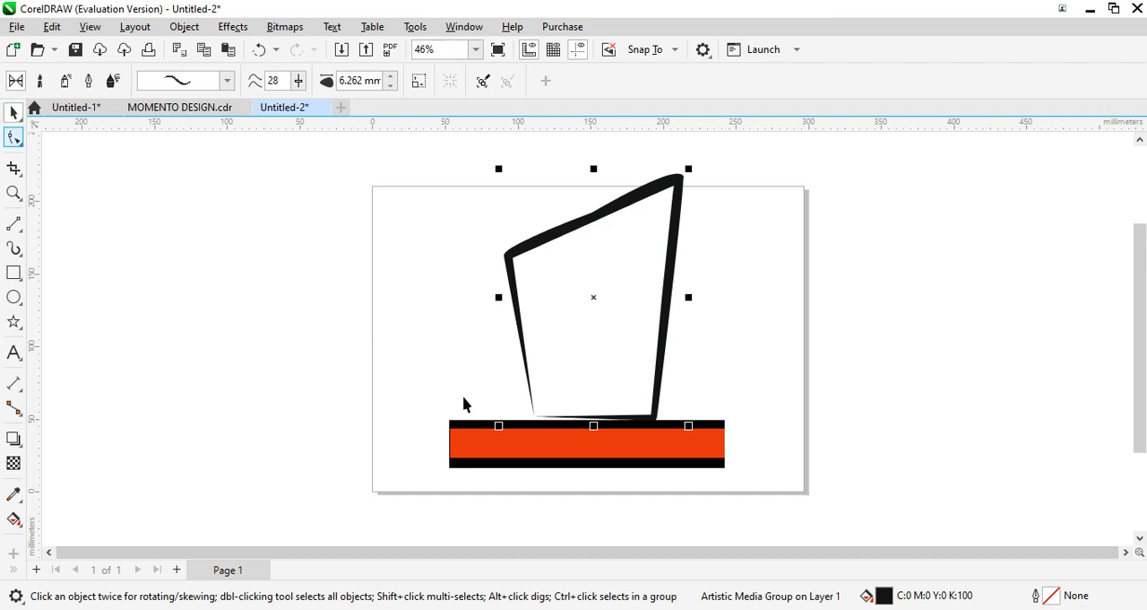
click(583, 421)
drag(583, 421, 578, 431)
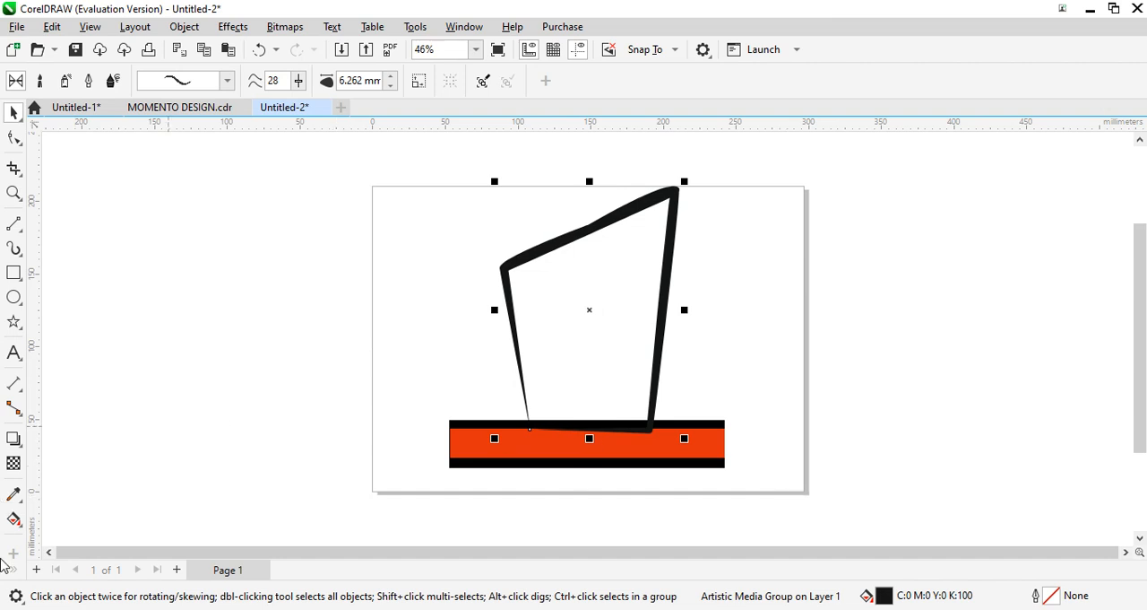
- Try a dark magenta uniform fill (C8 M100 Y15 K35) on the outline's stroke and undo it
double_click(886, 601)
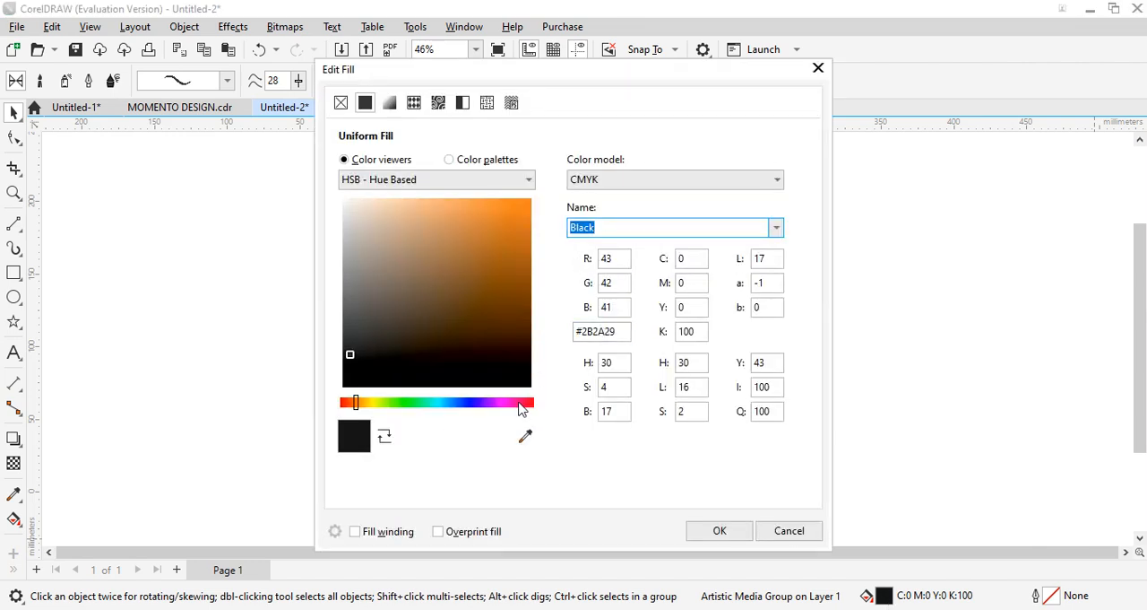
click(519, 403)
click(527, 255)
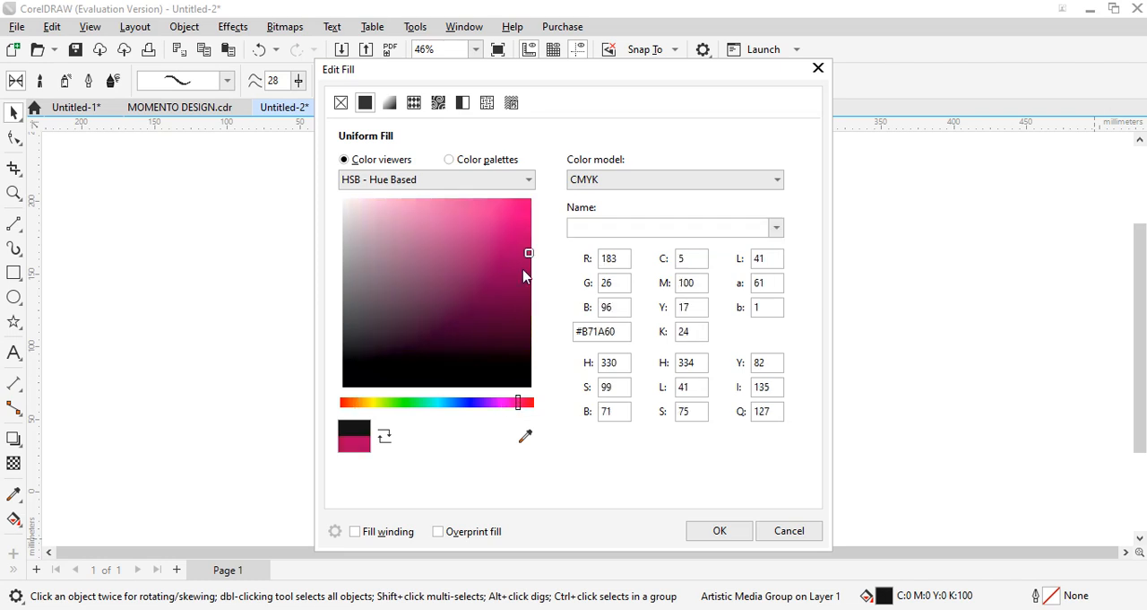
click(720, 529)
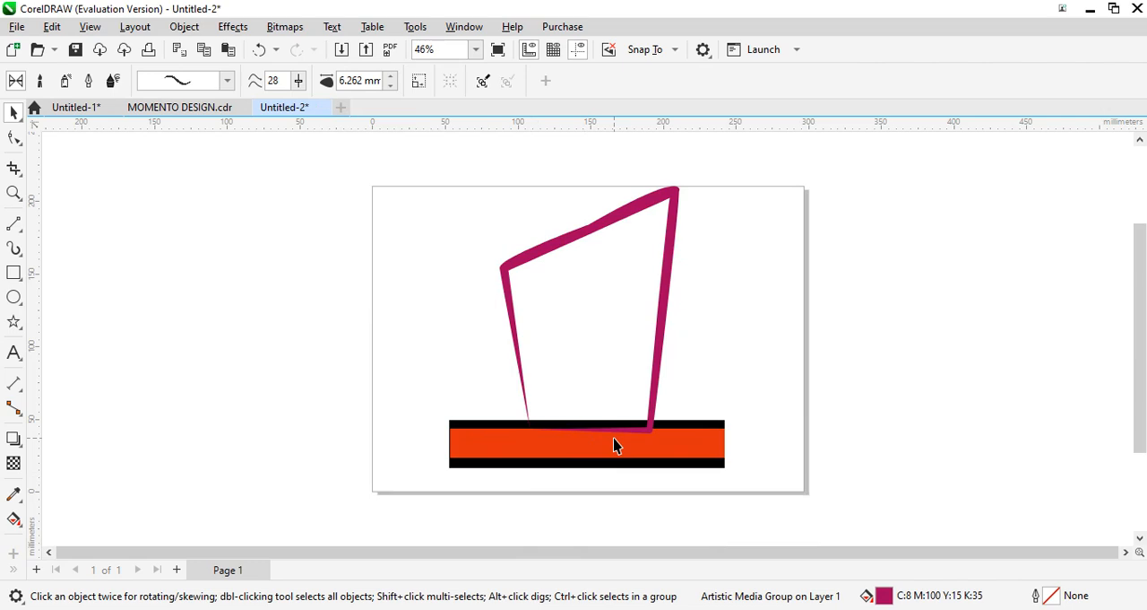
key(ctrl+z)
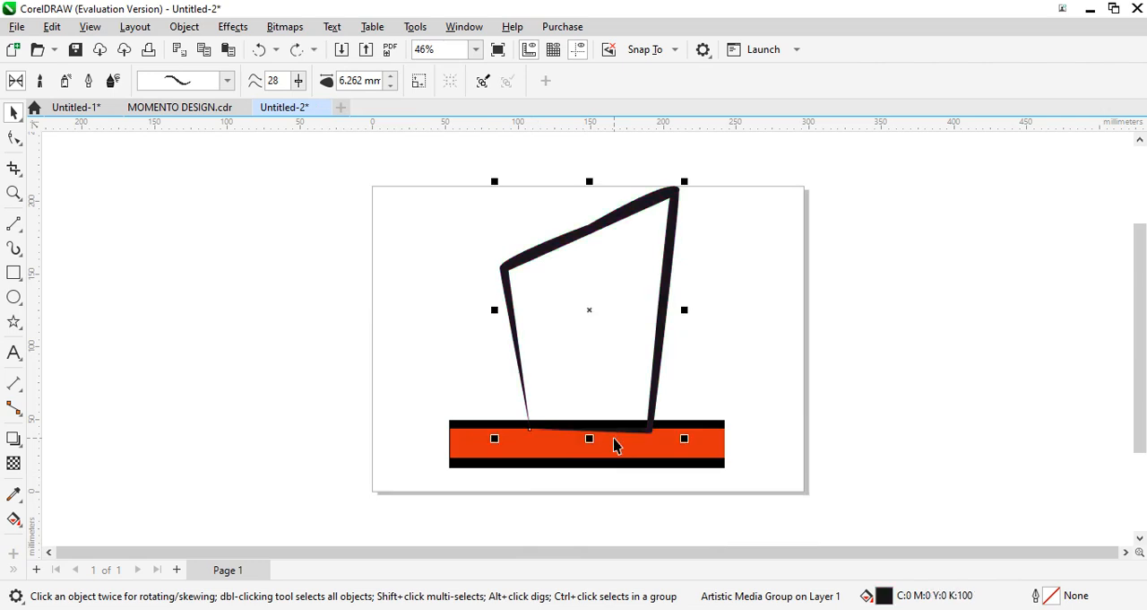
- Select the body outline's control curve and nudge it up about 1.3 mm
click(704, 436)
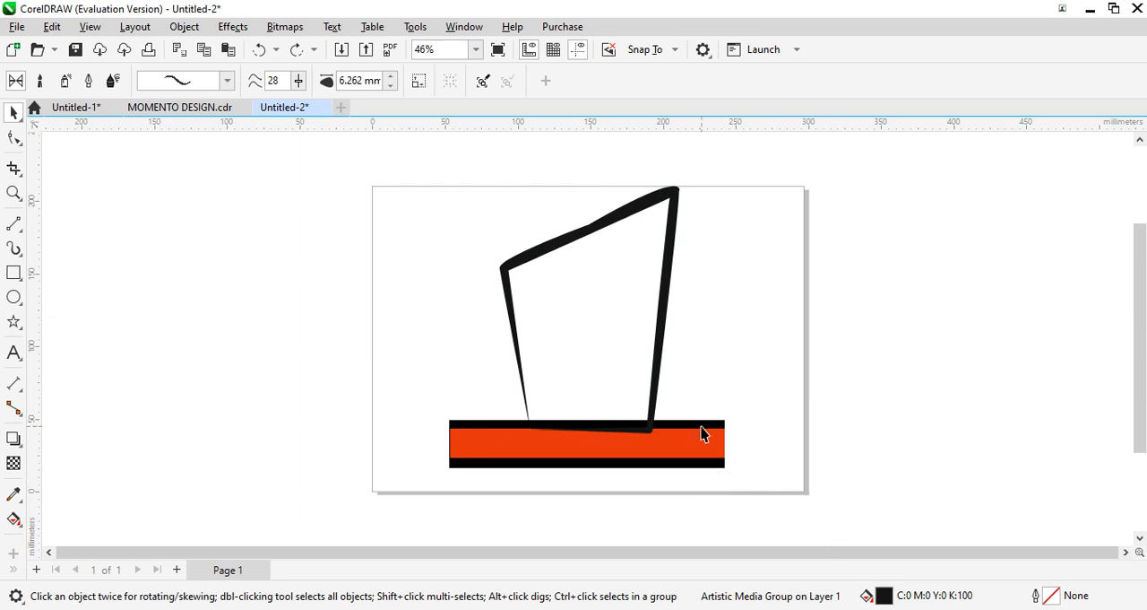
click(647, 434)
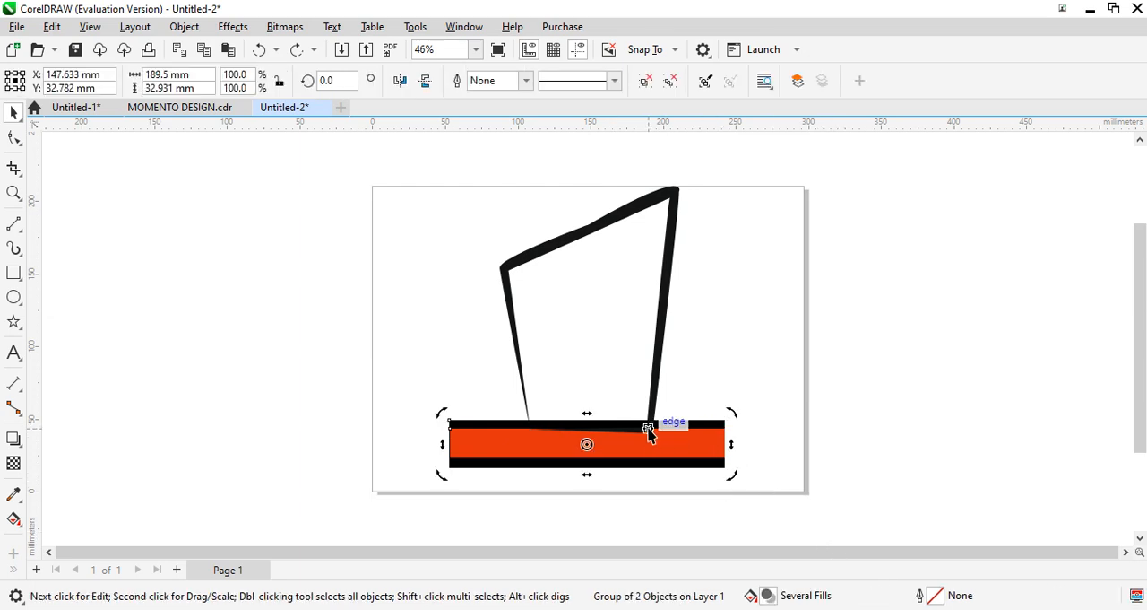
click(662, 357)
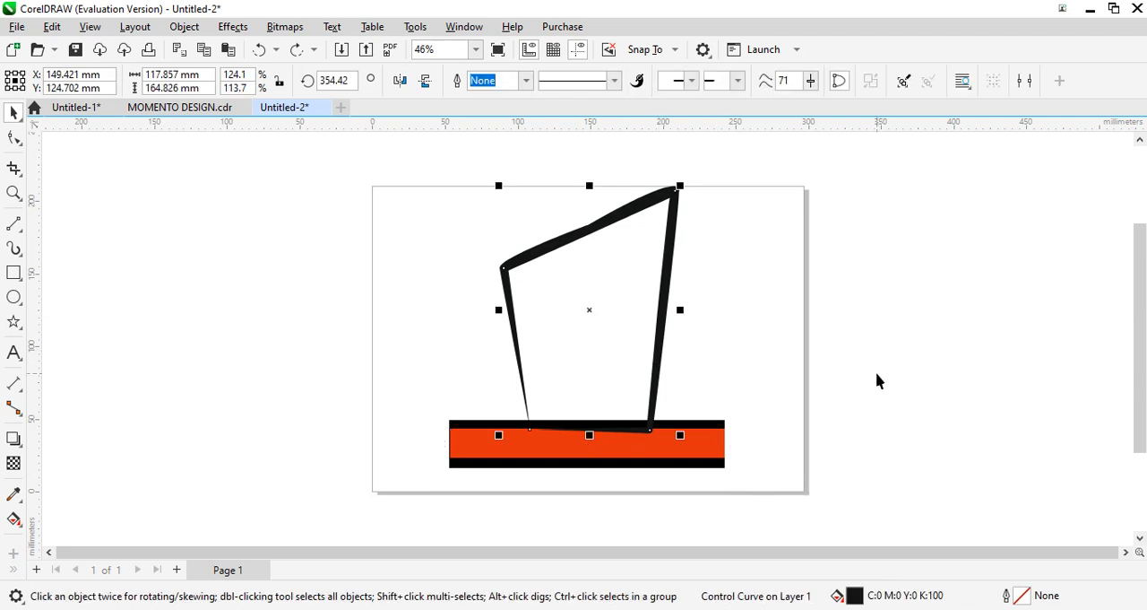
key(Up)
key(Up)
key(Up)
key(Up)
key(Up)
key(Up)
key(Up)
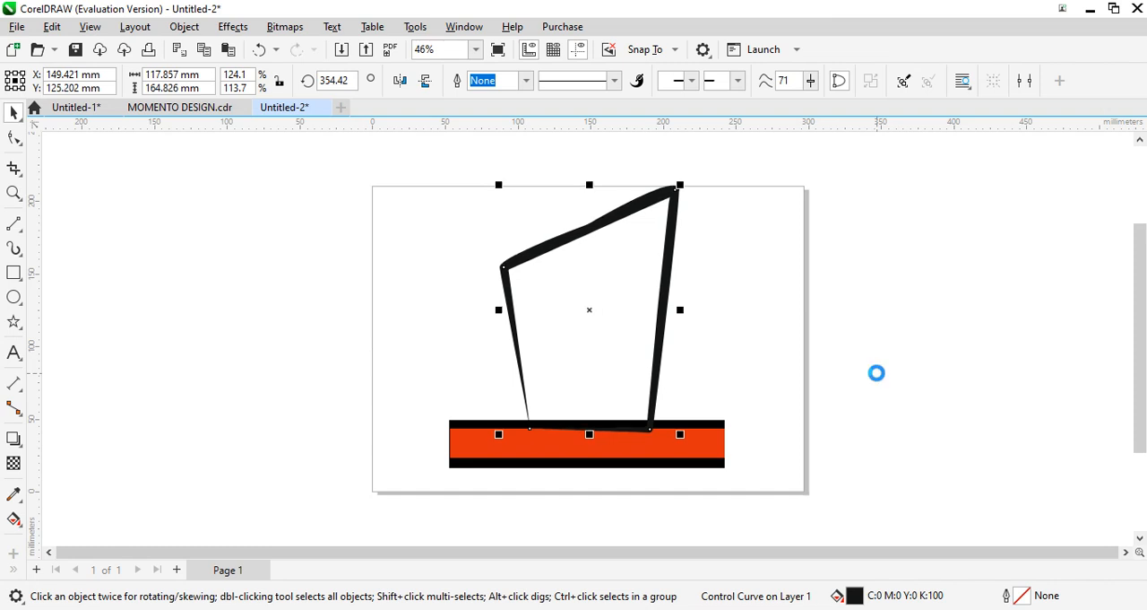
key(Up)
key(Up)
key(Up)
key(Up)
key(Up)
key(Up)
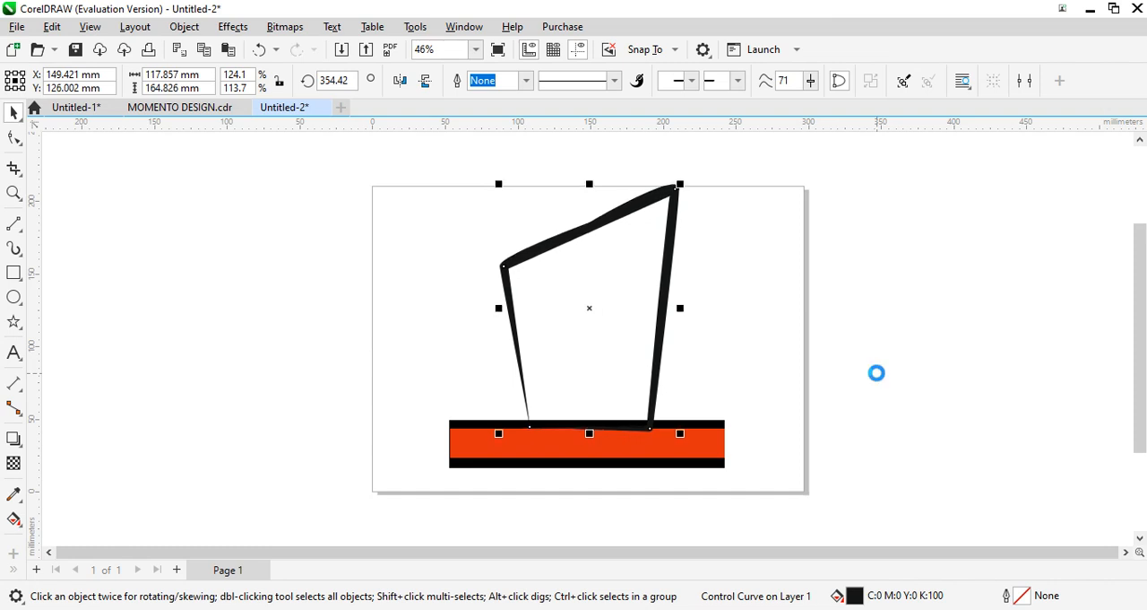
- Replace the grouped black and orange-red base with a straight-line trapezoid about 150 × 24 mm, wider at the top
click(457, 457)
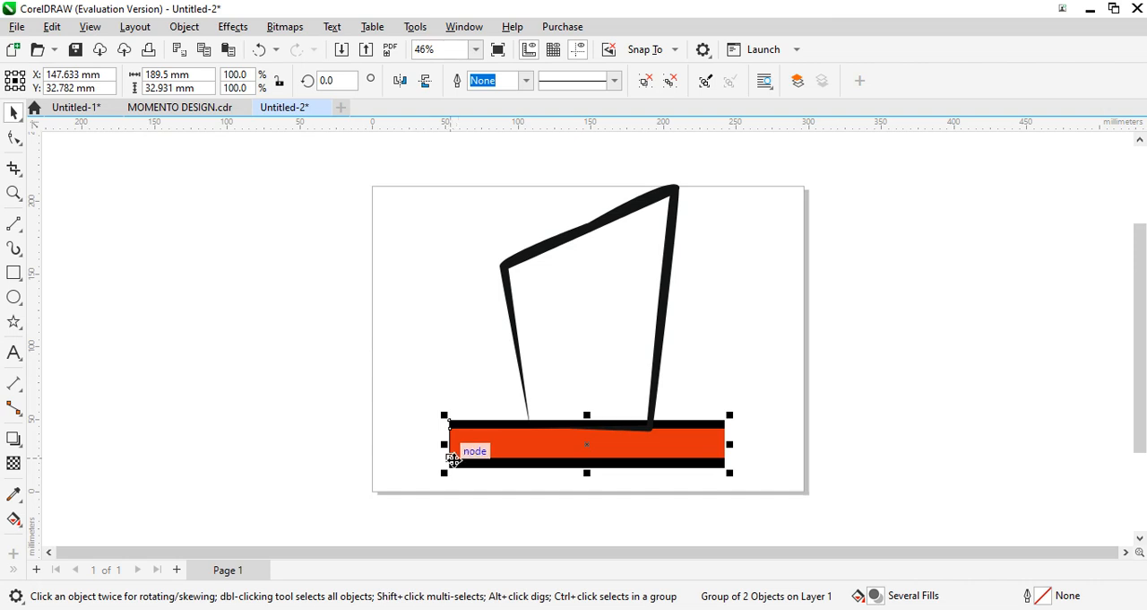
key(Delete)
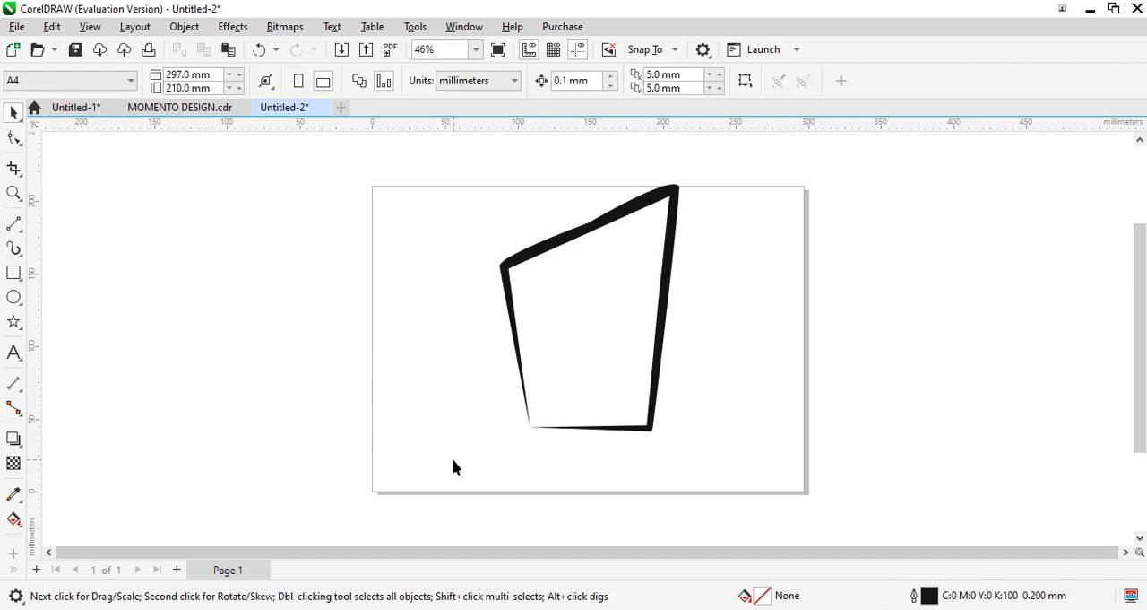
click(15, 224)
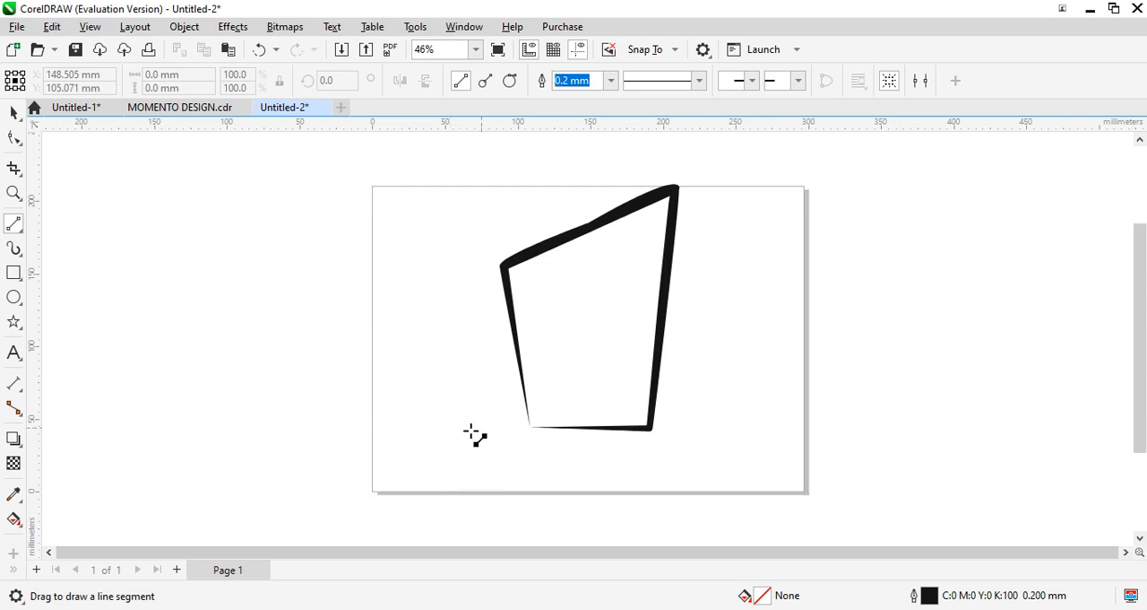
mouse_move(476, 425)
mouse_down()
mouse_move(491, 459)
mouse_move(687, 460)
mouse_move(699, 431)
mouse_move(533, 440)
mouse_move(476, 427)
mouse_up()
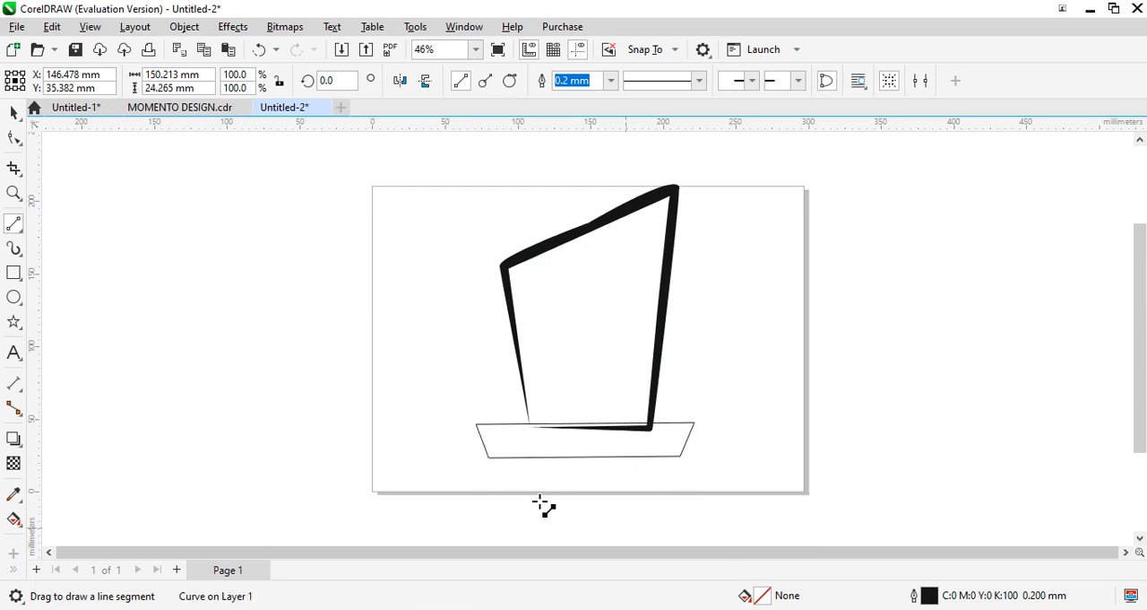
- Fill the trapezoid base with a uniform magenta-purple, C37 M98 Y0 K0
double_click(757, 600)
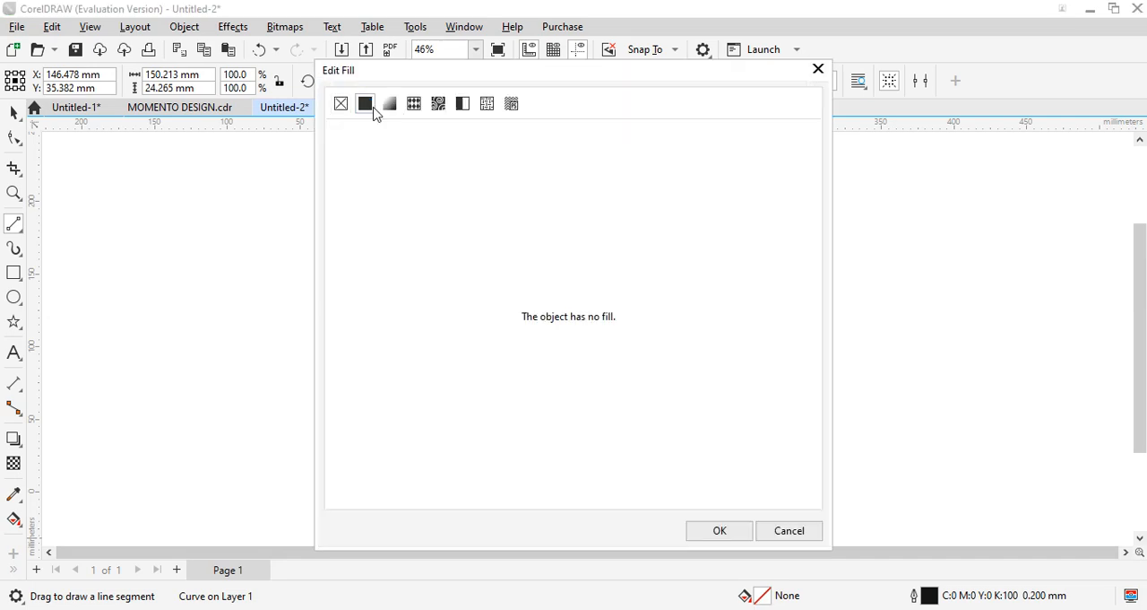
click(374, 106)
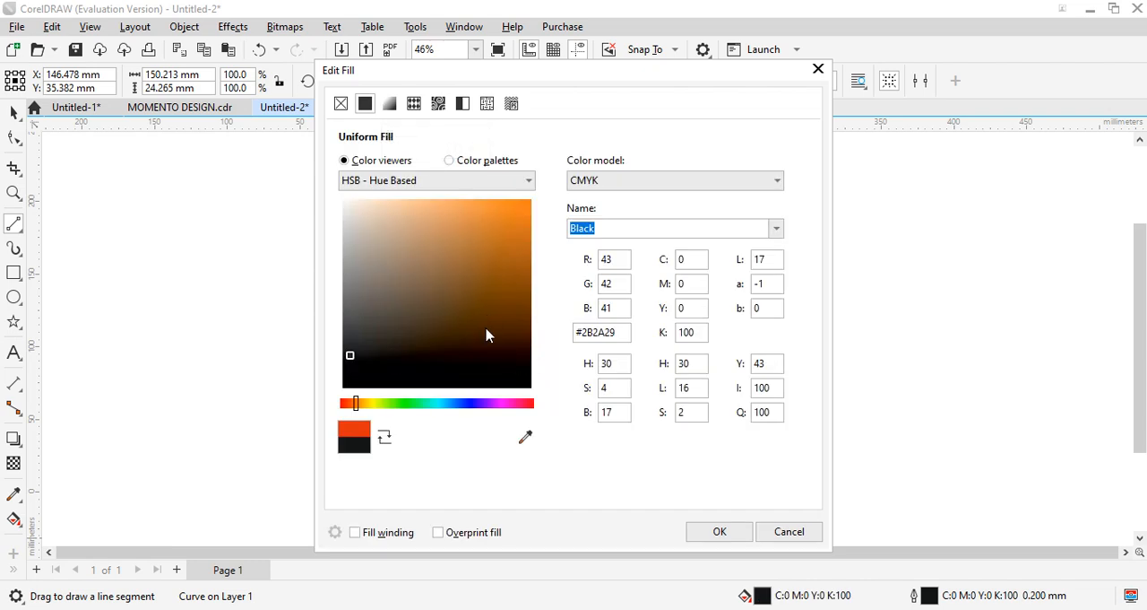
drag(516, 404, 509, 403)
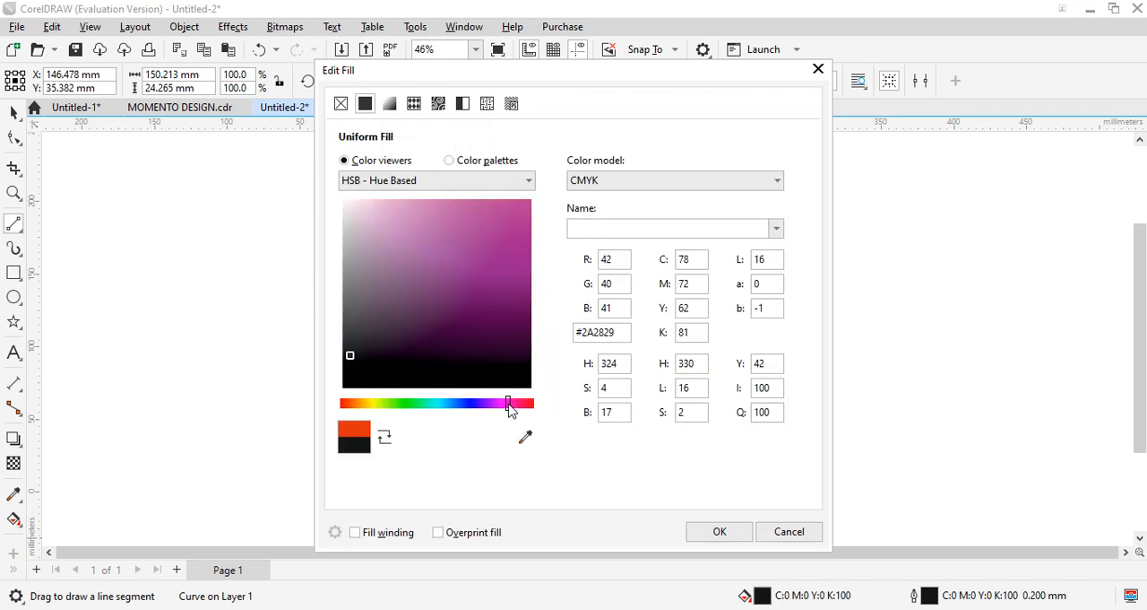
click(525, 242)
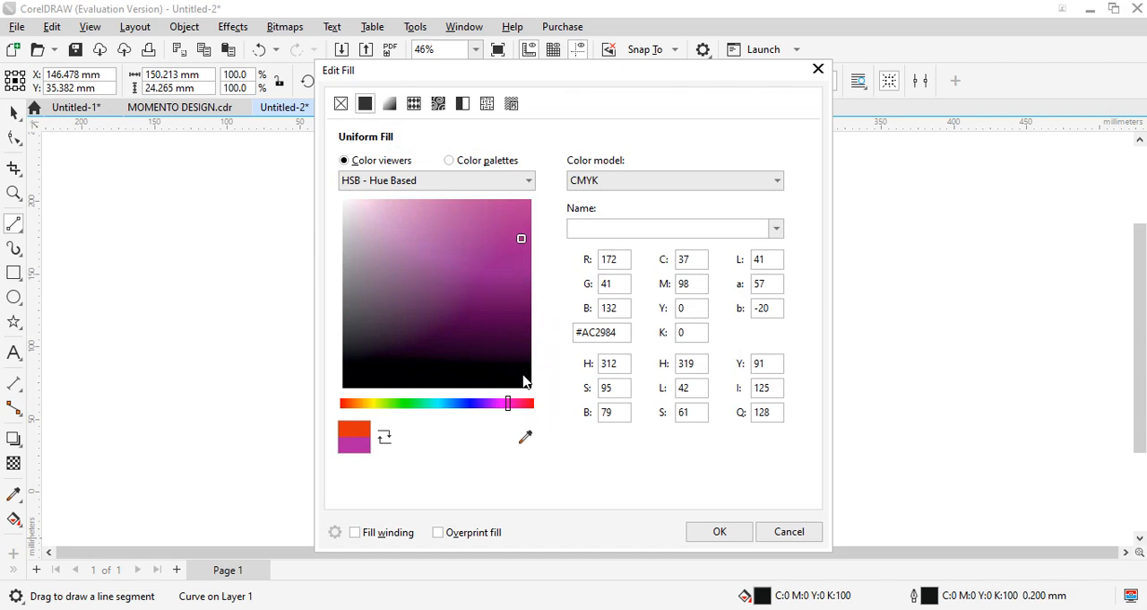
click(719, 532)
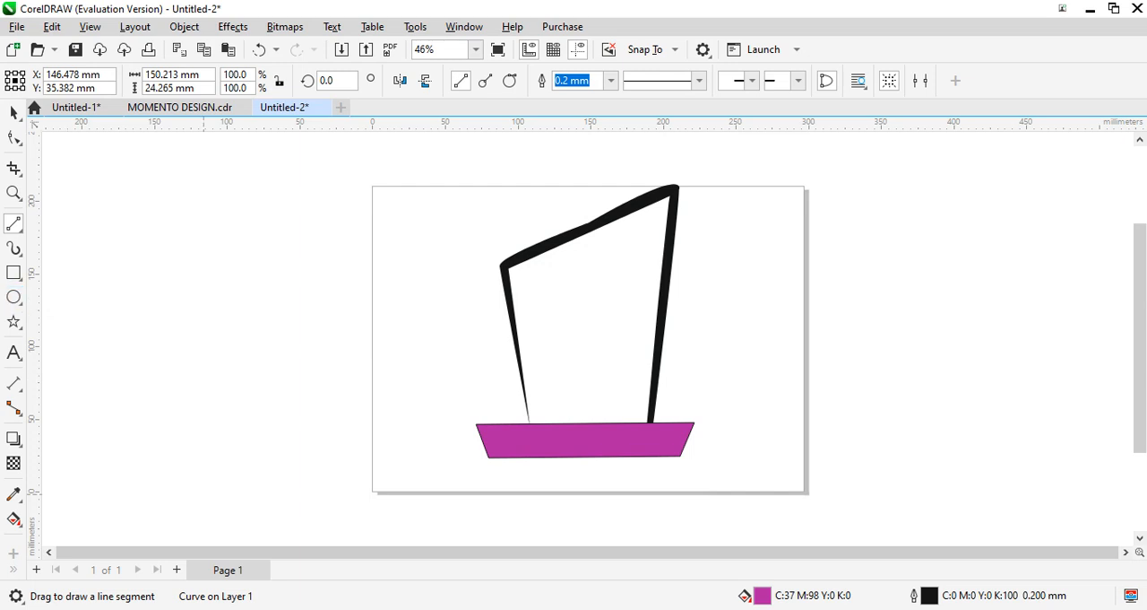
- Recolor the trapezoid base with a uniform orange-red fill, C0 M93 Y100 K0
double_click(749, 594)
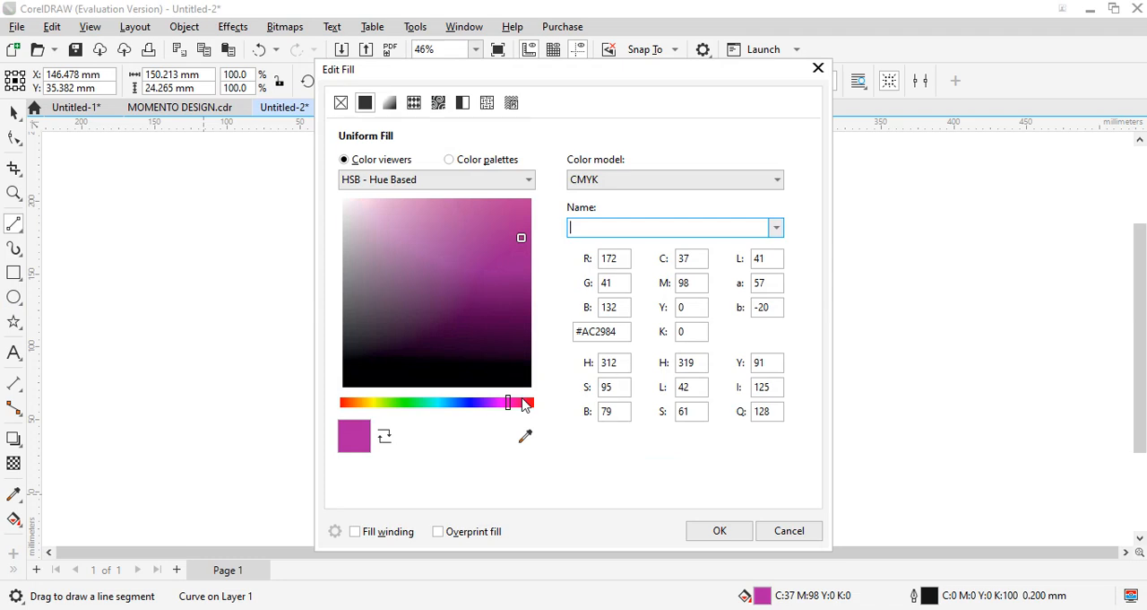
click(528, 403)
drag(529, 404, 535, 405)
click(525, 208)
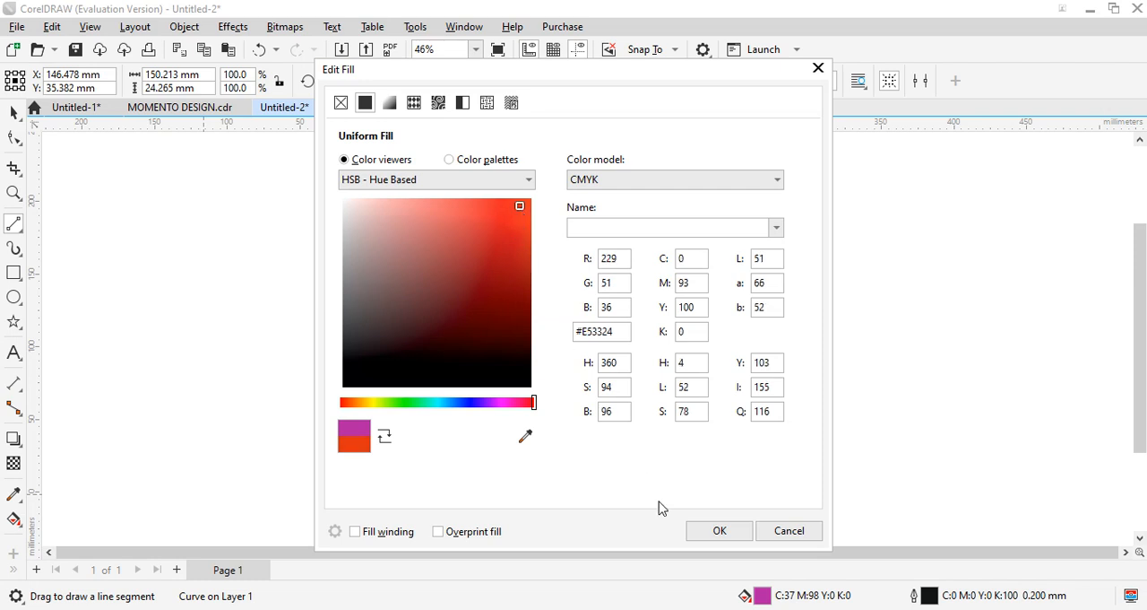
click(717, 532)
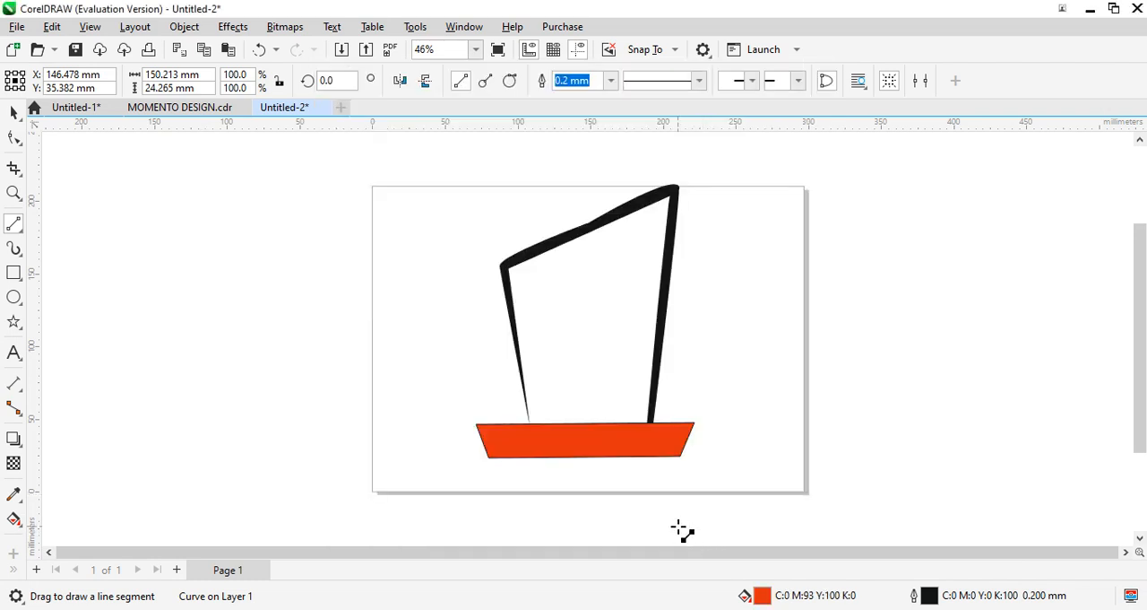
- Fill the trapezoid base with a lighter uniform orange-red, C0 M92 Y85 K0, and set its outline width to None
double_click(764, 597)
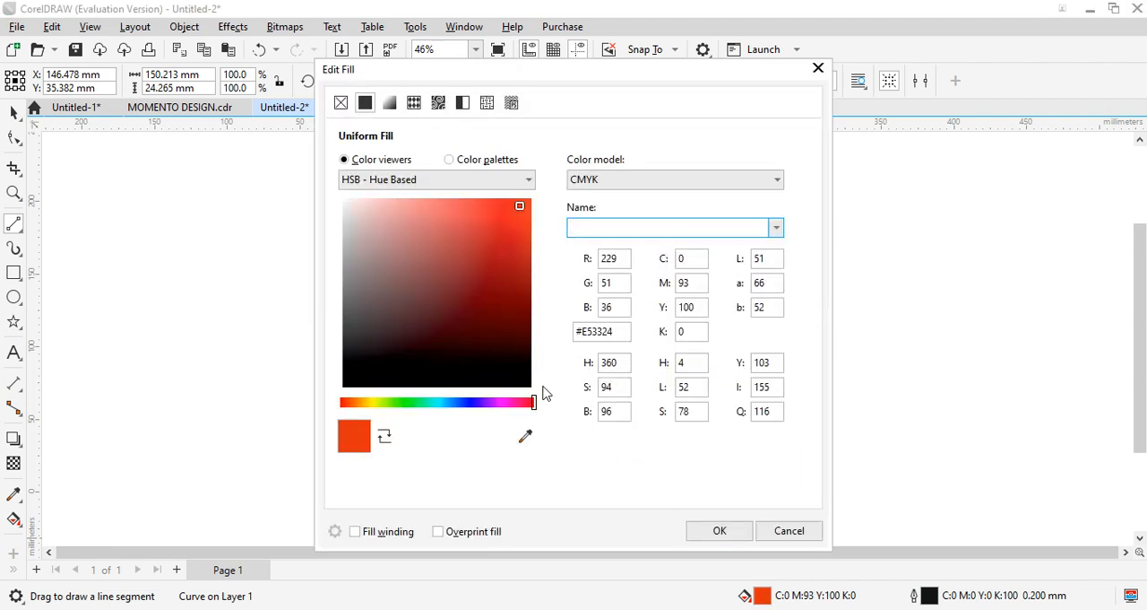
click(489, 266)
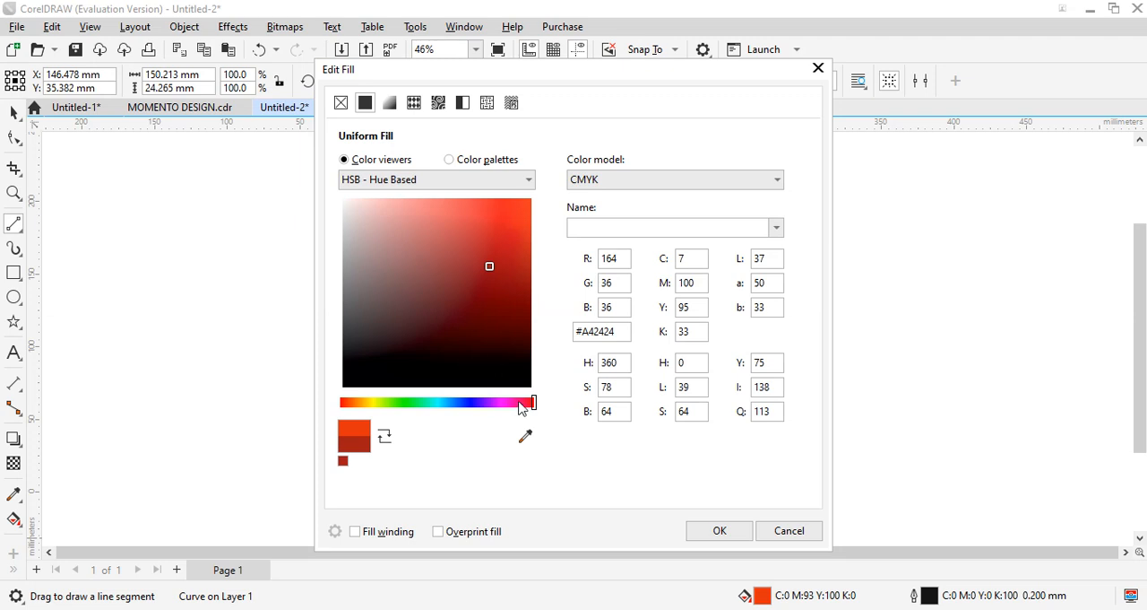
drag(531, 402, 546, 402)
click(488, 206)
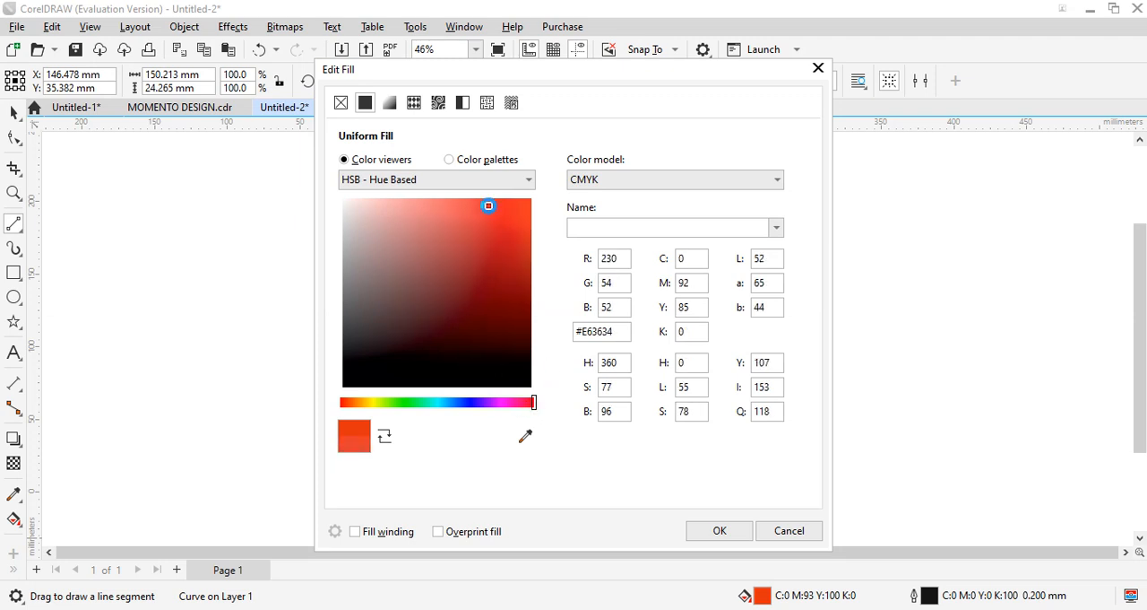
click(733, 532)
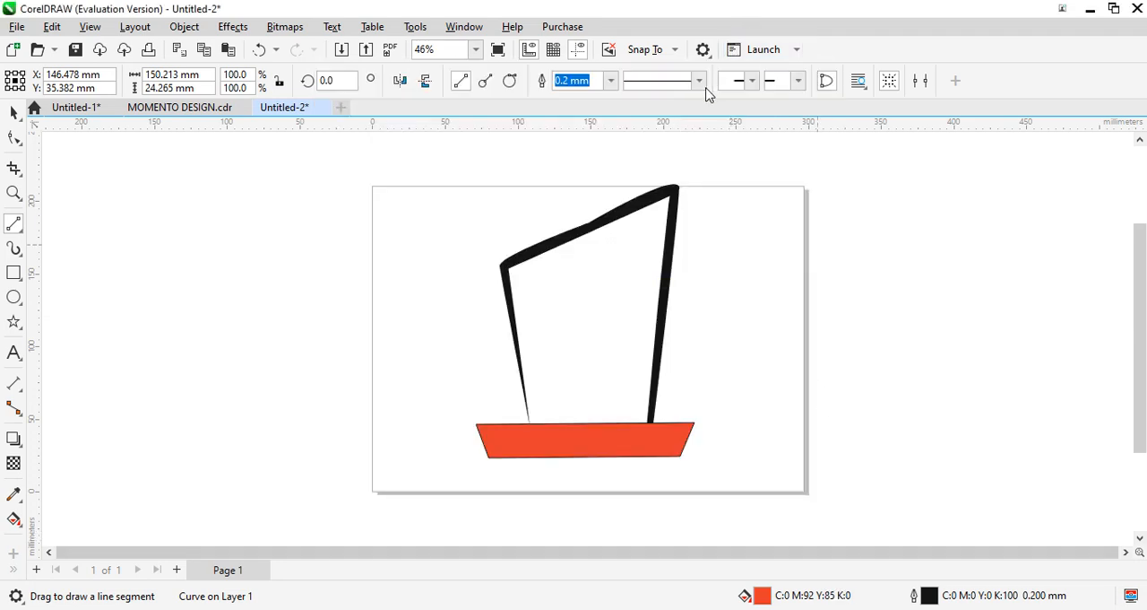
click(610, 81)
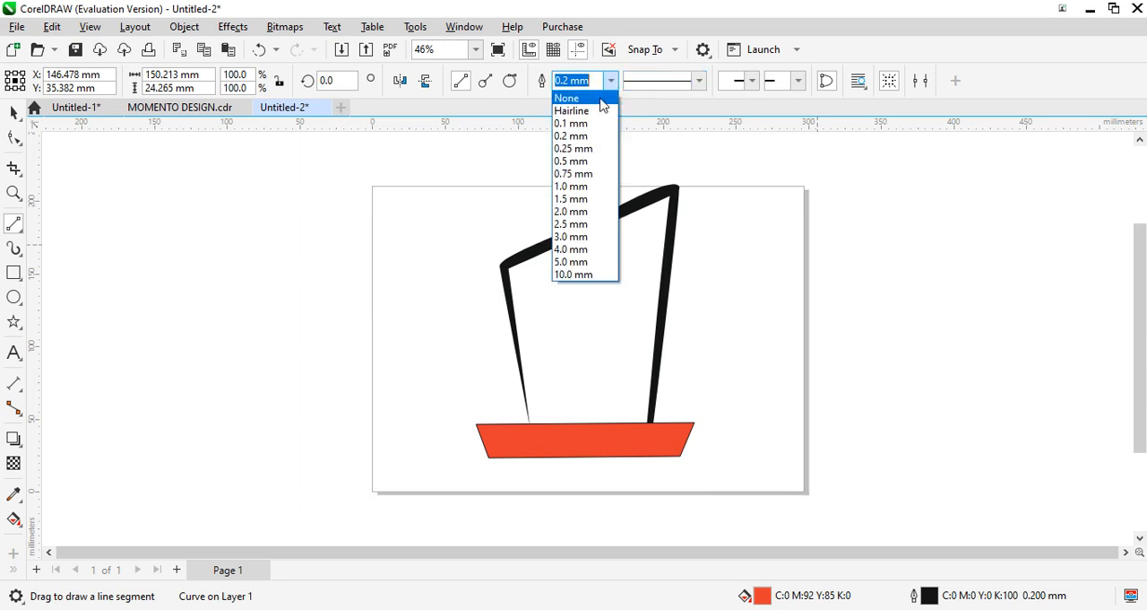
click(599, 98)
- Draw a thin rectangle about 131 × 4.6 mm along the trapezoid base's lower edge
key(F6)
click(13, 223)
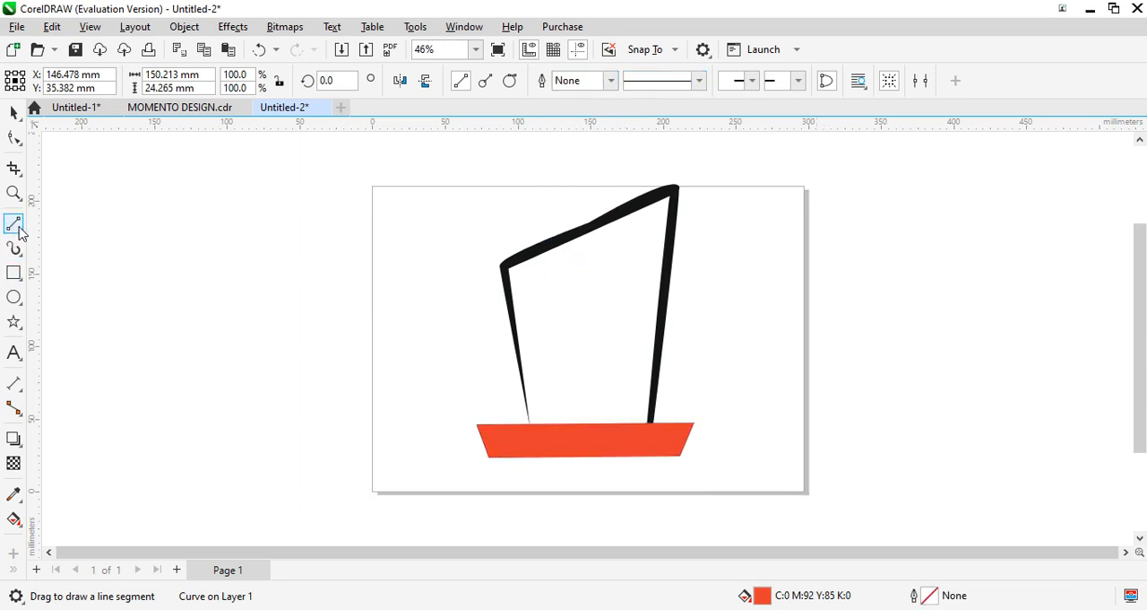
key(F6)
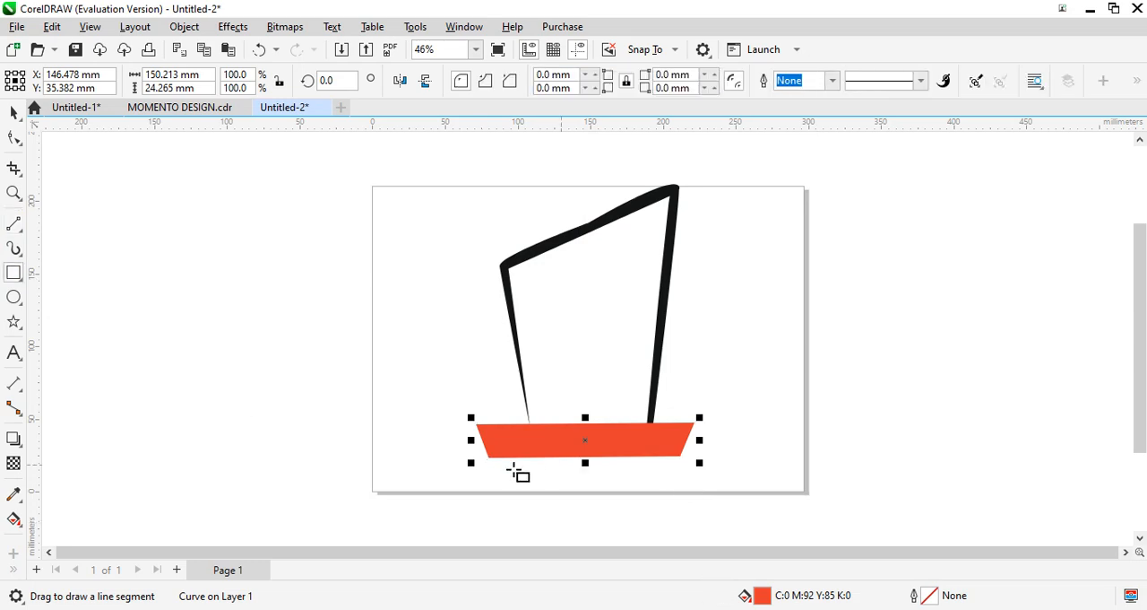
click(490, 462)
drag(490, 461, 687, 469)
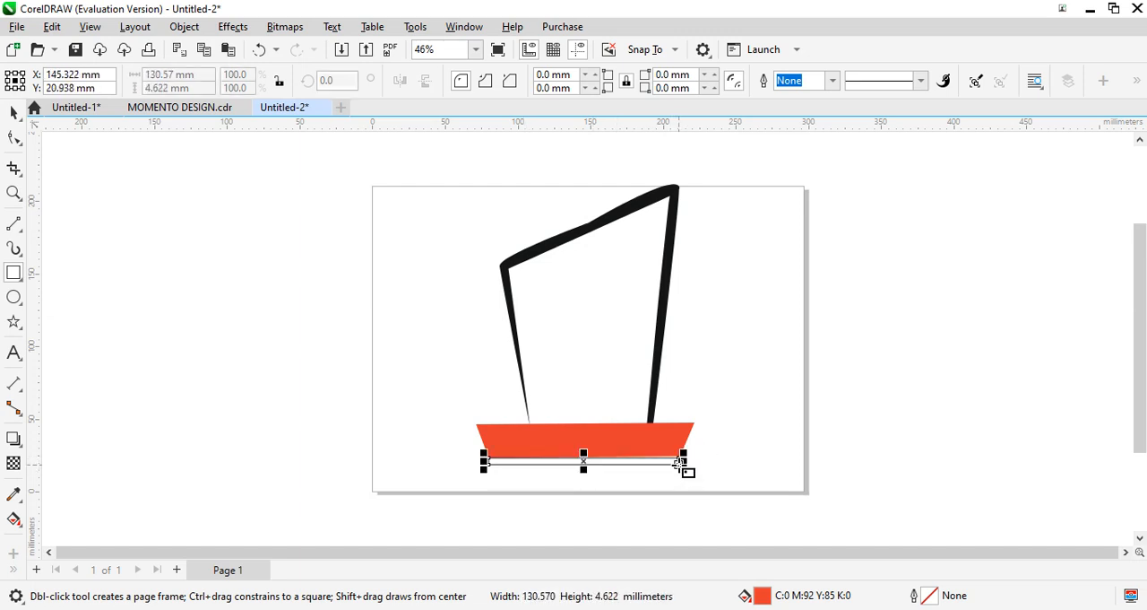
- Fill the thin rectangle under the base with a uniform near-black, C90 M91 Y54 K95
double_click(766, 599)
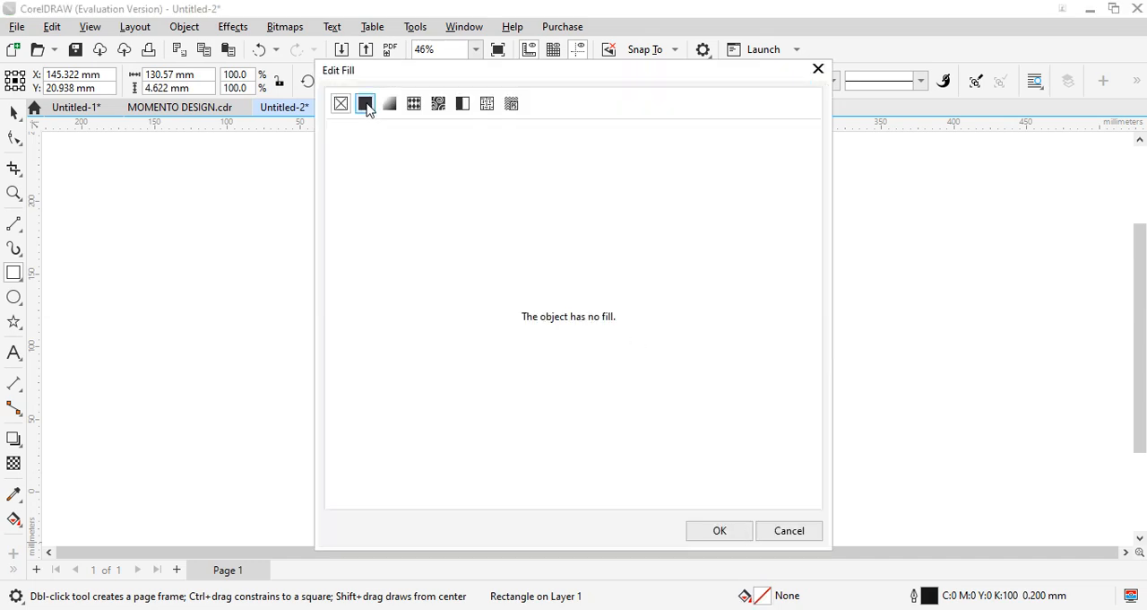
click(367, 105)
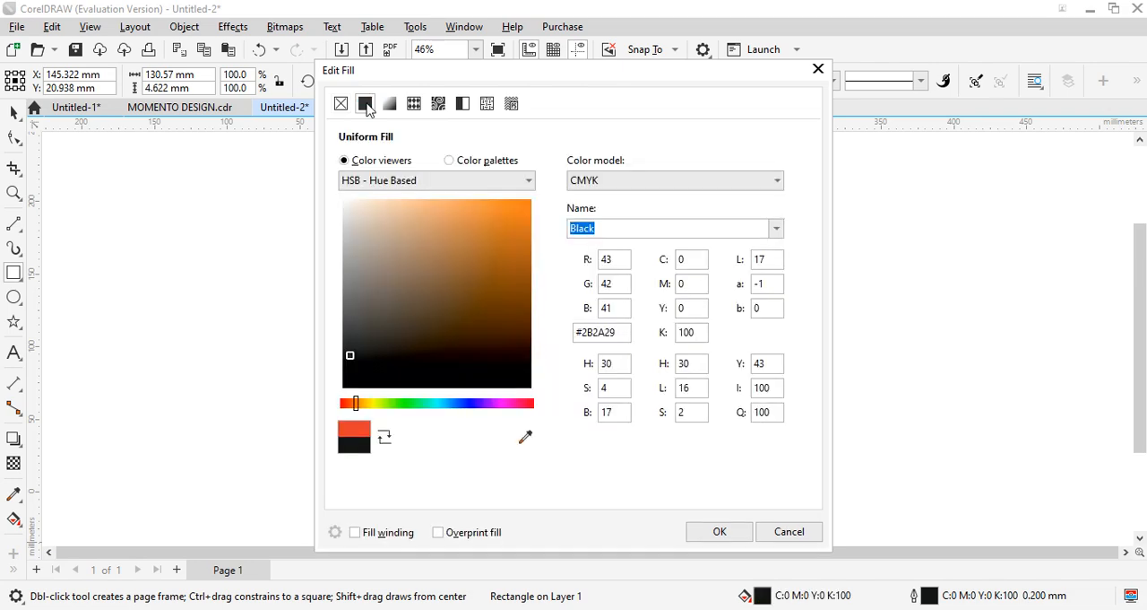
click(500, 381)
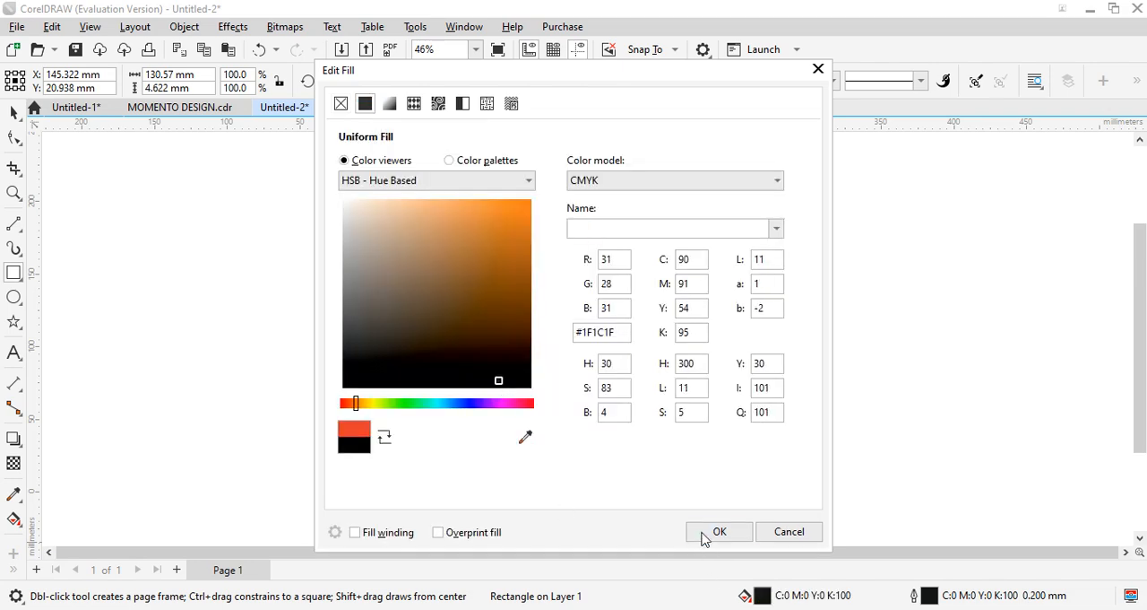
click(705, 534)
click(673, 497)
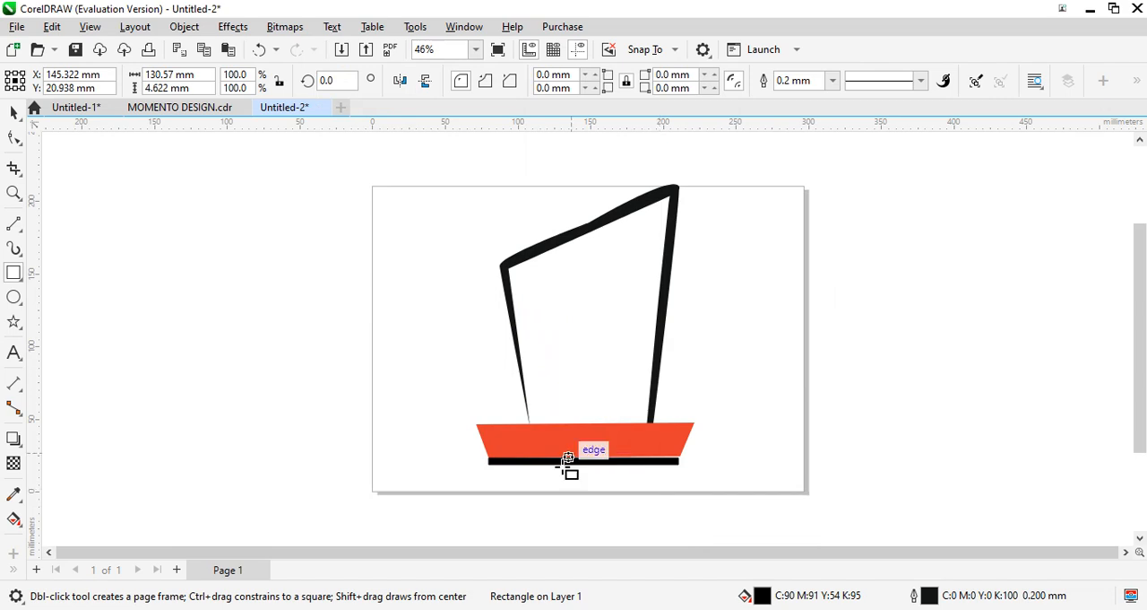
- Nudge the black strip up 0.5 mm against the trapezoid base and deselect it
key(Up)
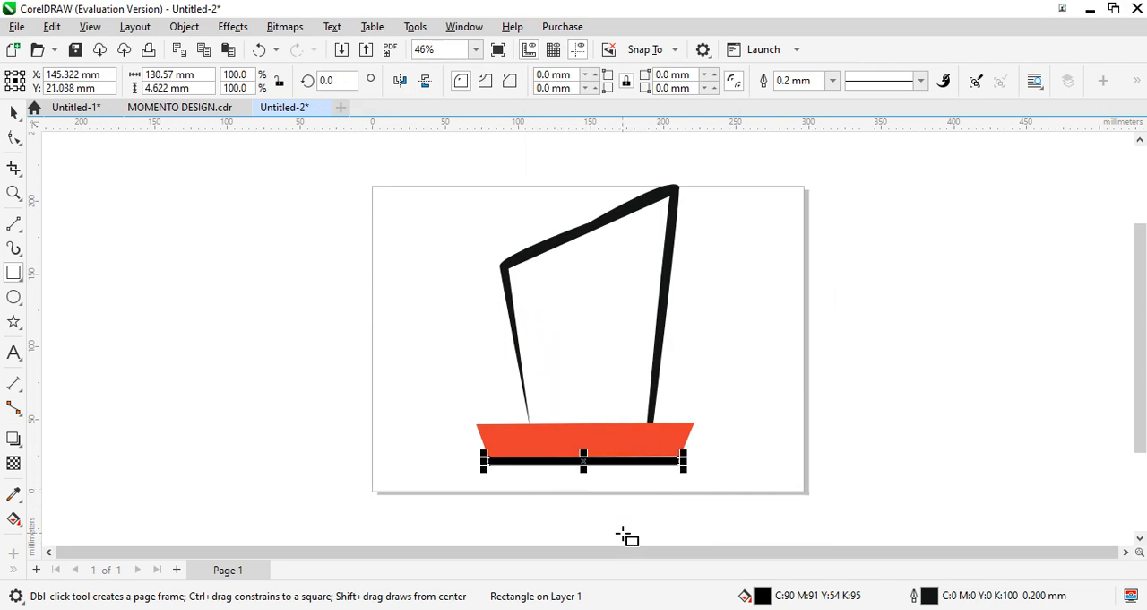
click(13, 112)
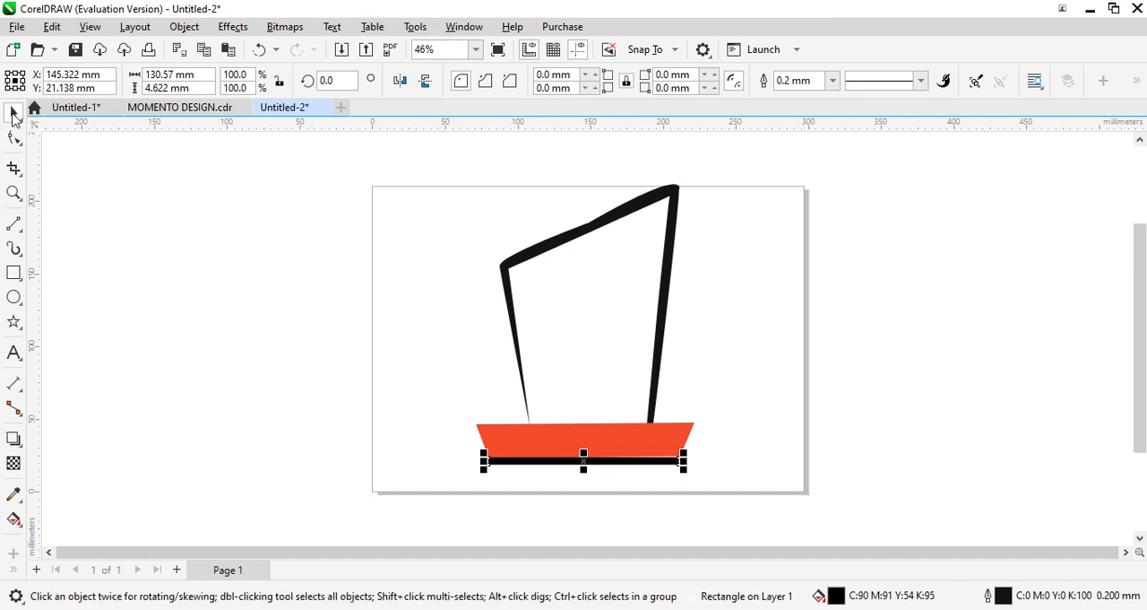
key(Up)
key(Up)
key(Up)
key(Up)
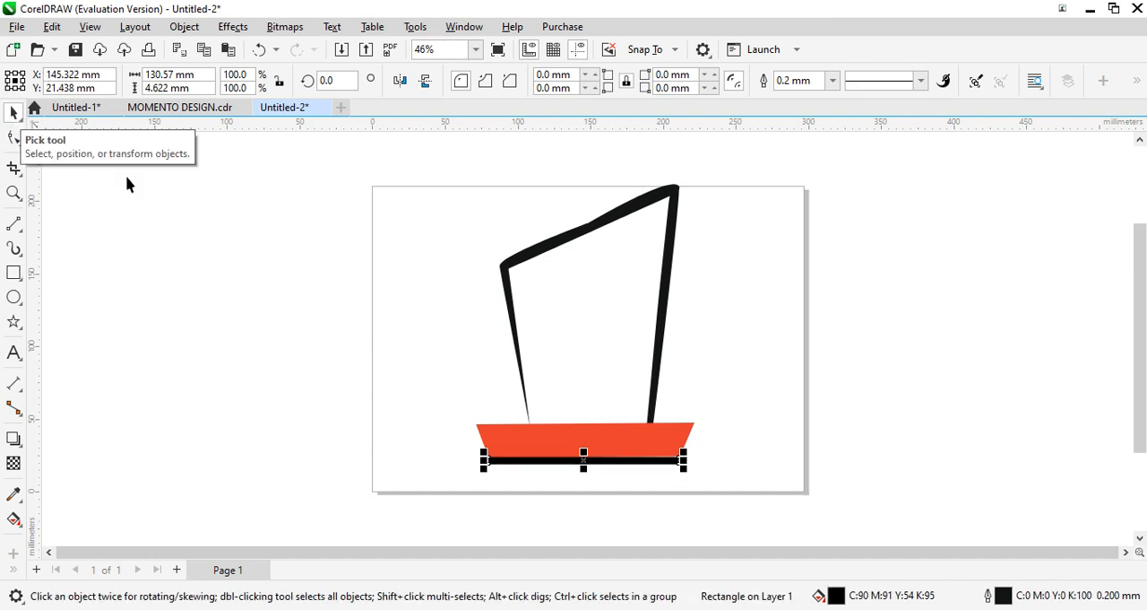
click(736, 365)
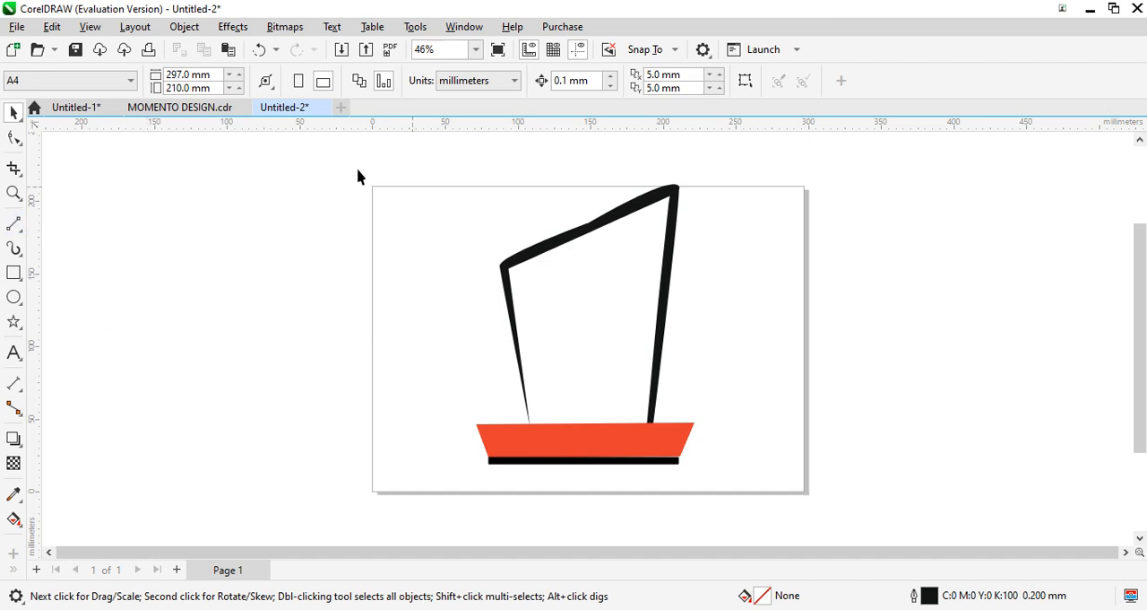
- Reshape the body outline's top: move the upper-left node about 11 mm out and 12 mm up, raise the top edge, and pull the upper-right node outward
click(566, 239)
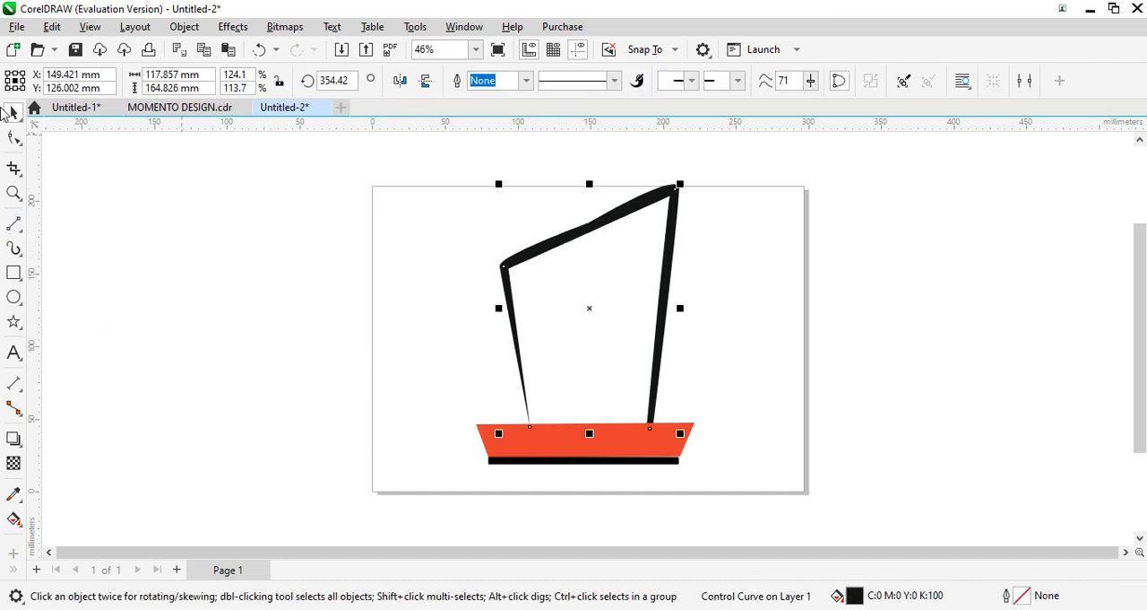
click(13, 137)
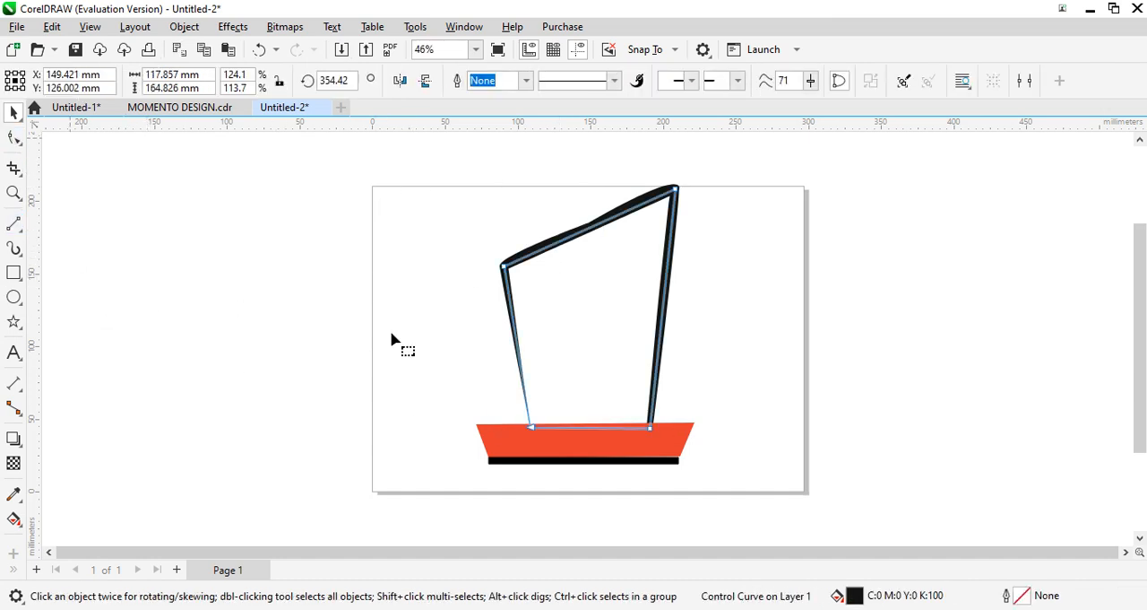
drag(502, 270, 485, 250)
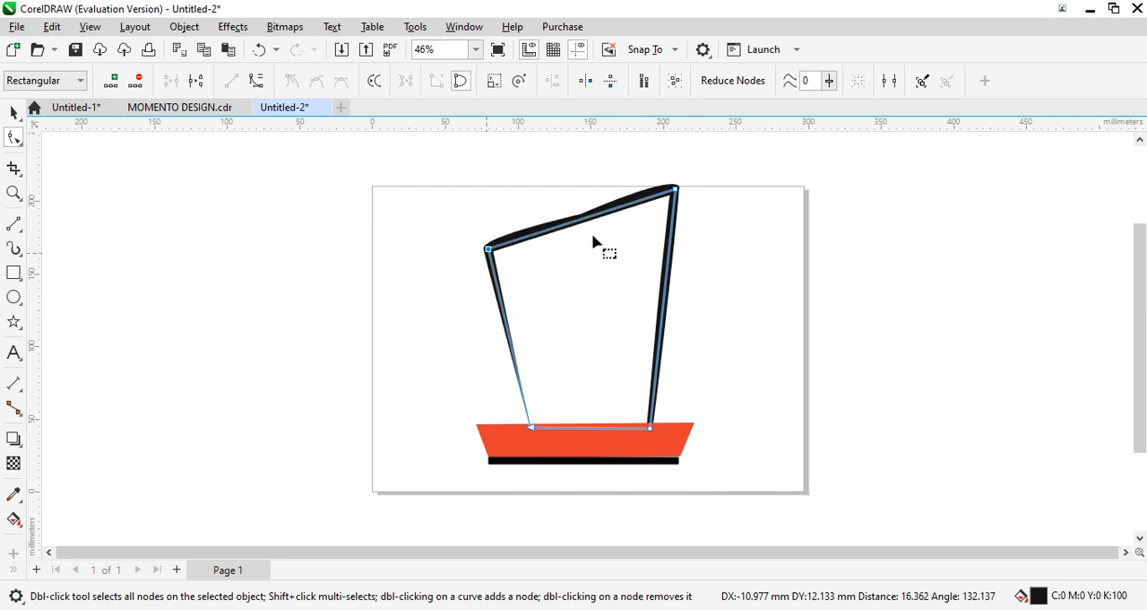
drag(589, 220, 589, 205)
drag(676, 173, 691, 165)
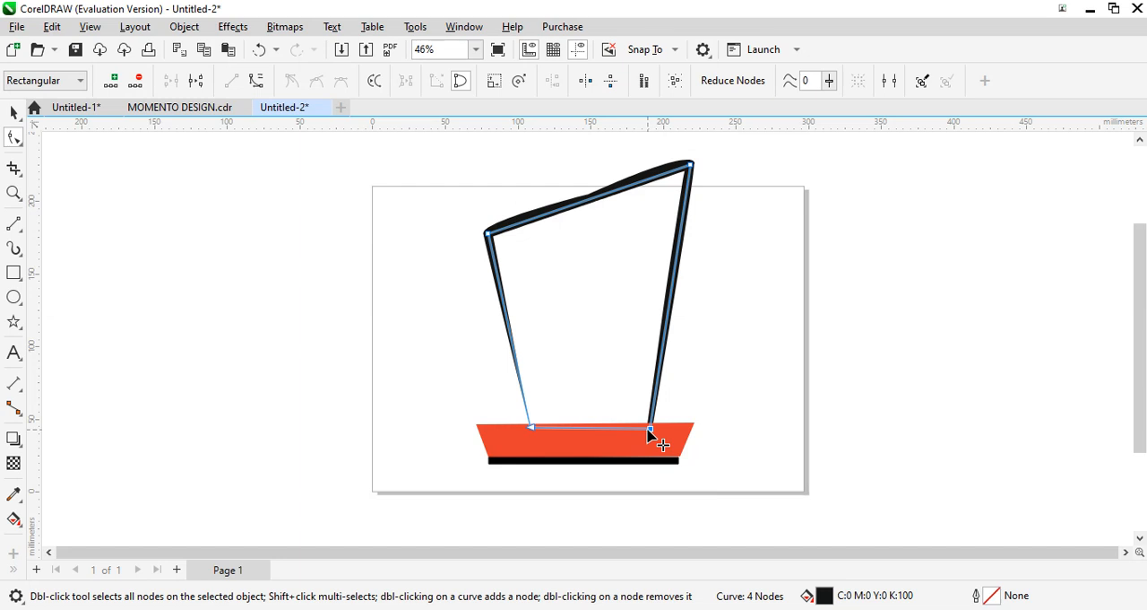
- Move the body outline's two lower nodes outward and up so its bottom edge widens along the base's top edge
drag(651, 435, 654, 436)
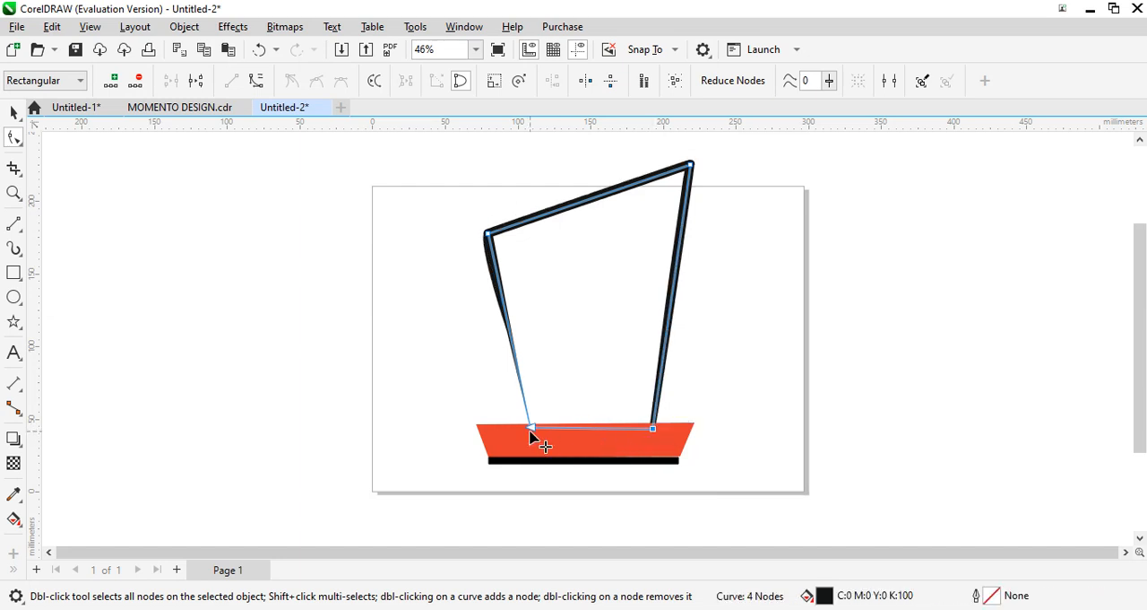
drag(531, 432, 518, 425)
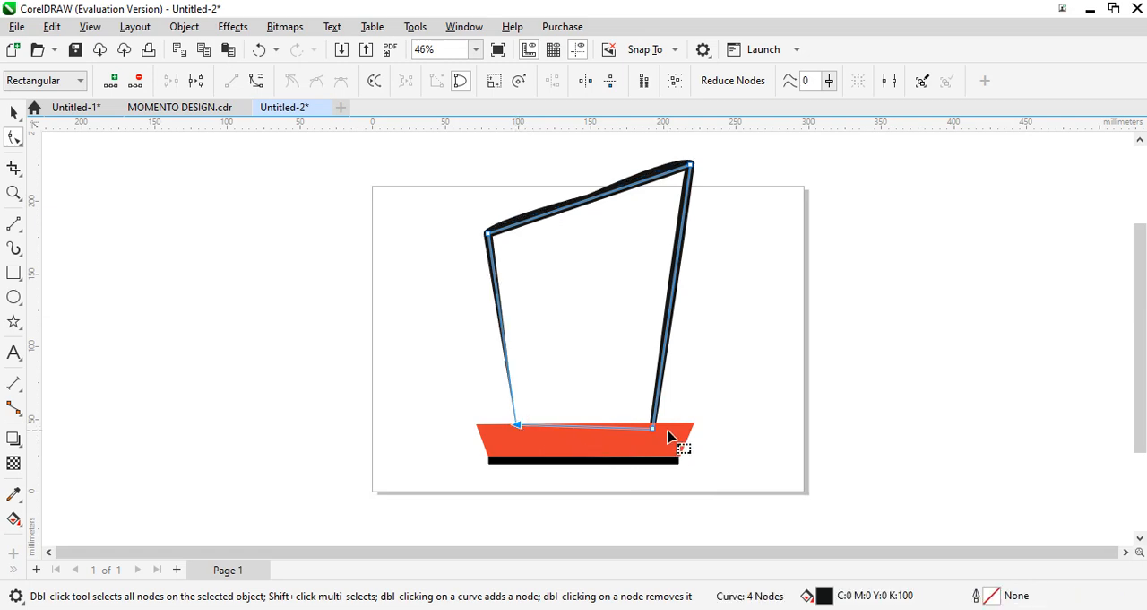
drag(655, 436, 654, 421)
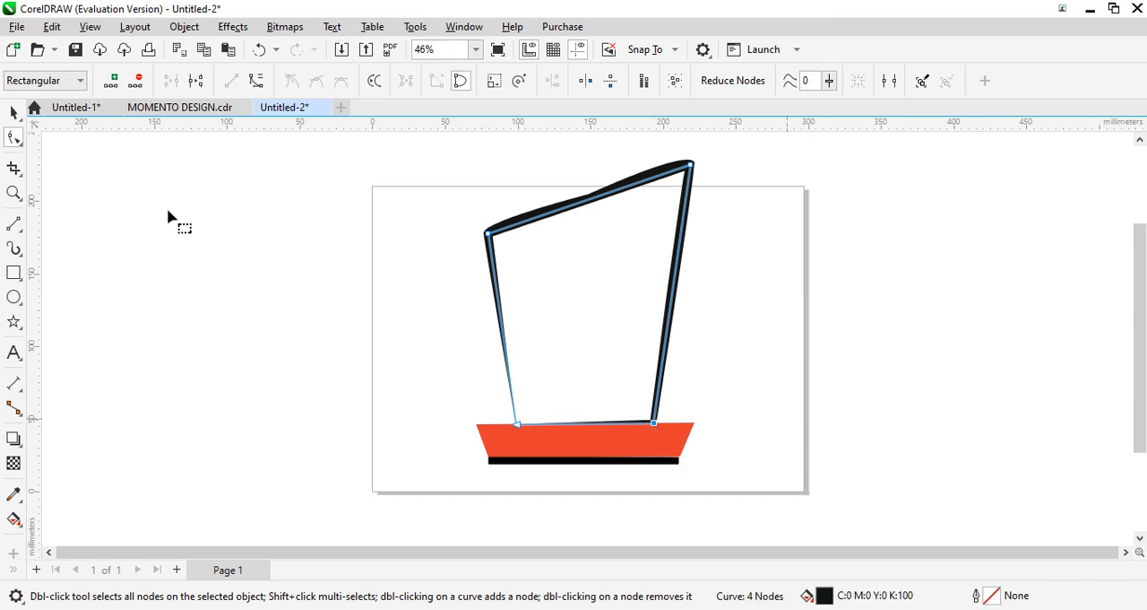
- Select all body and base objects together and group them
click(13, 112)
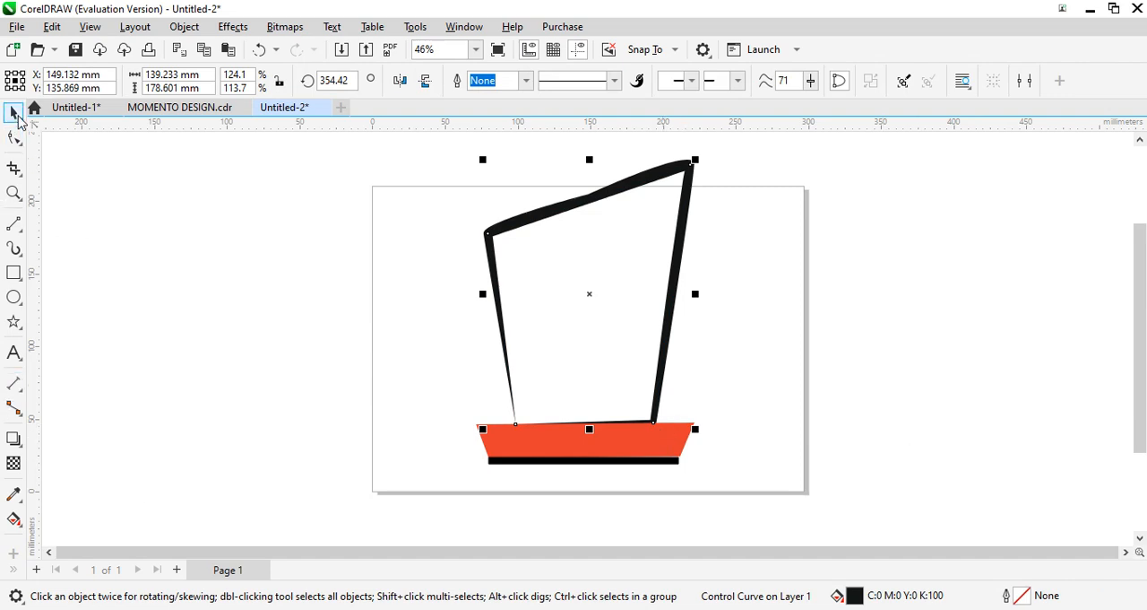
mouse_move(446, 142)
mouse_down()
mouse_move(469, 422)
mouse_move(594, 505)
mouse_move(768, 511)
mouse_up()
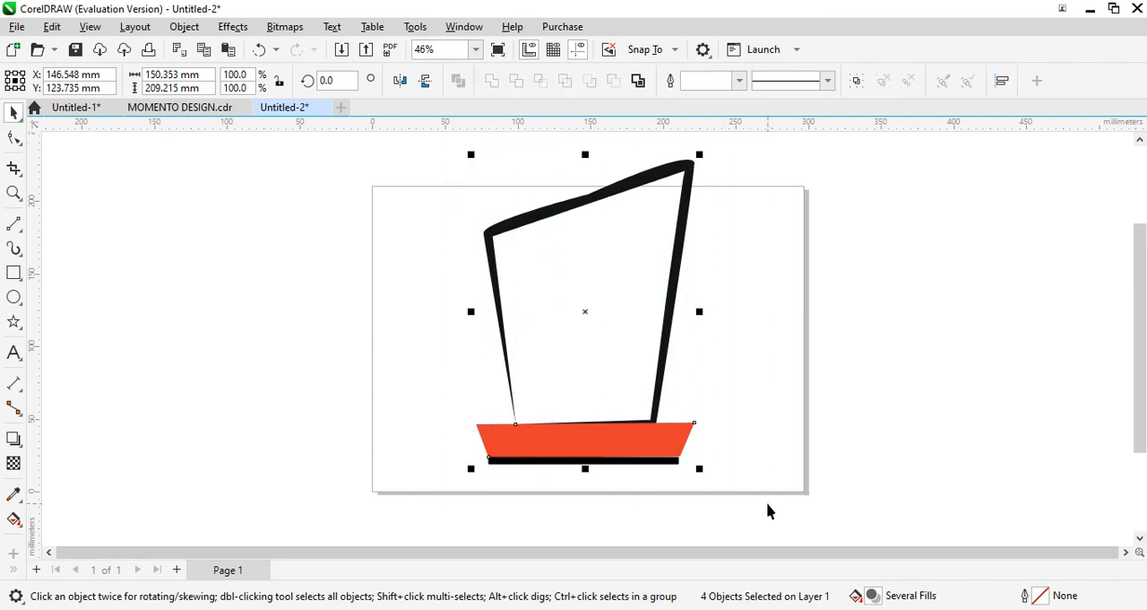
key(ctrl+g)
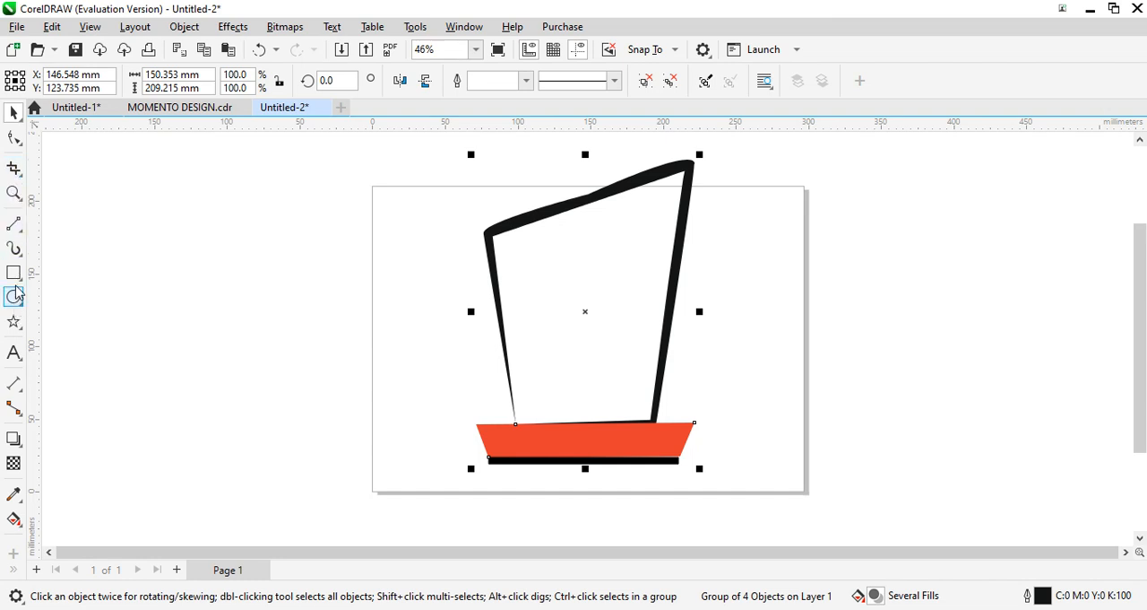
- Add the 24 pt Arial artistic text "GRAPHICS DESIGNS" on the empty area to the left of the page
click(15, 353)
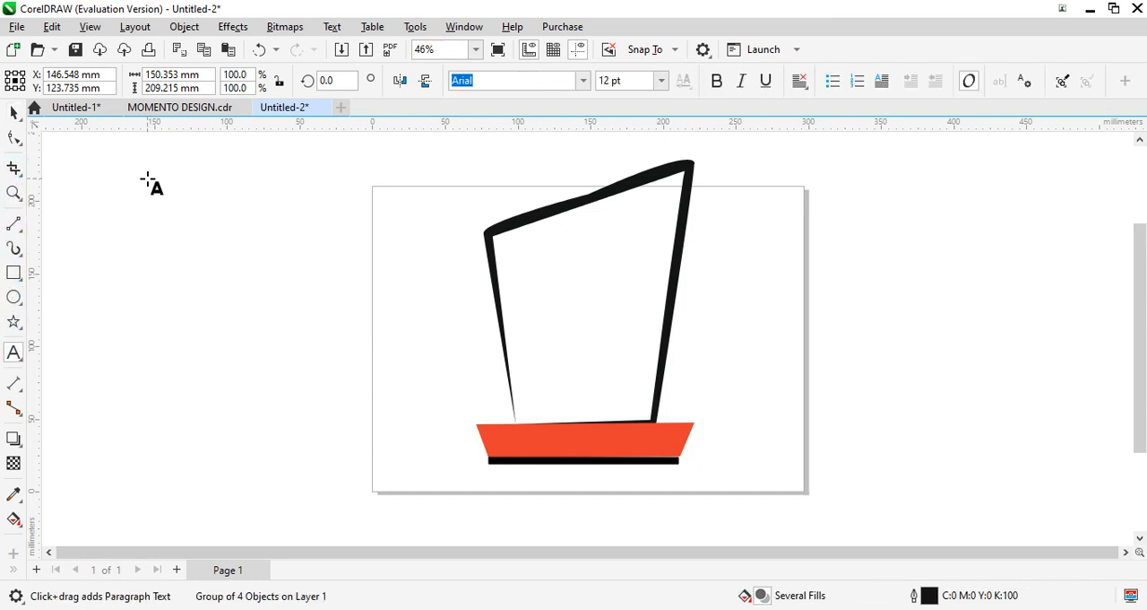
click(146, 181)
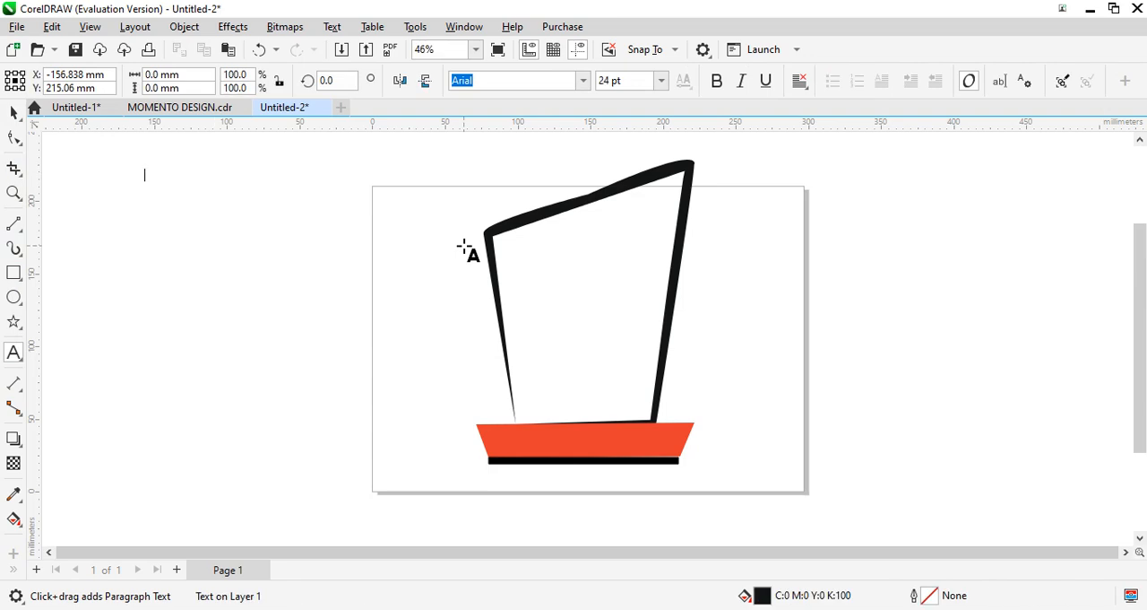
text(gRA)
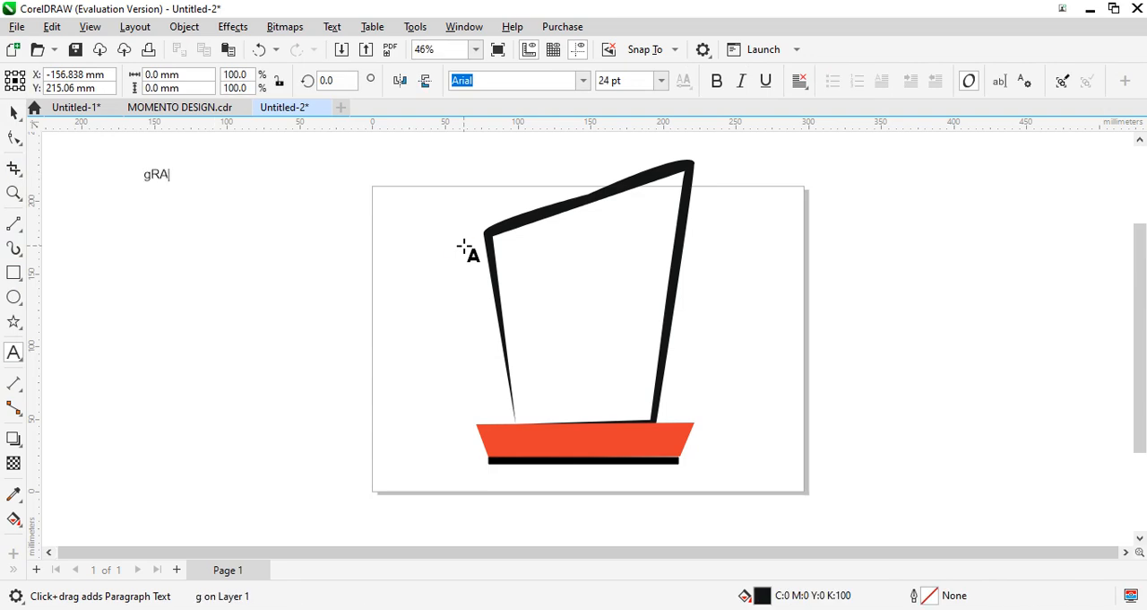
key(BackSpace)
key(BackSpace)
key(BackSpace)
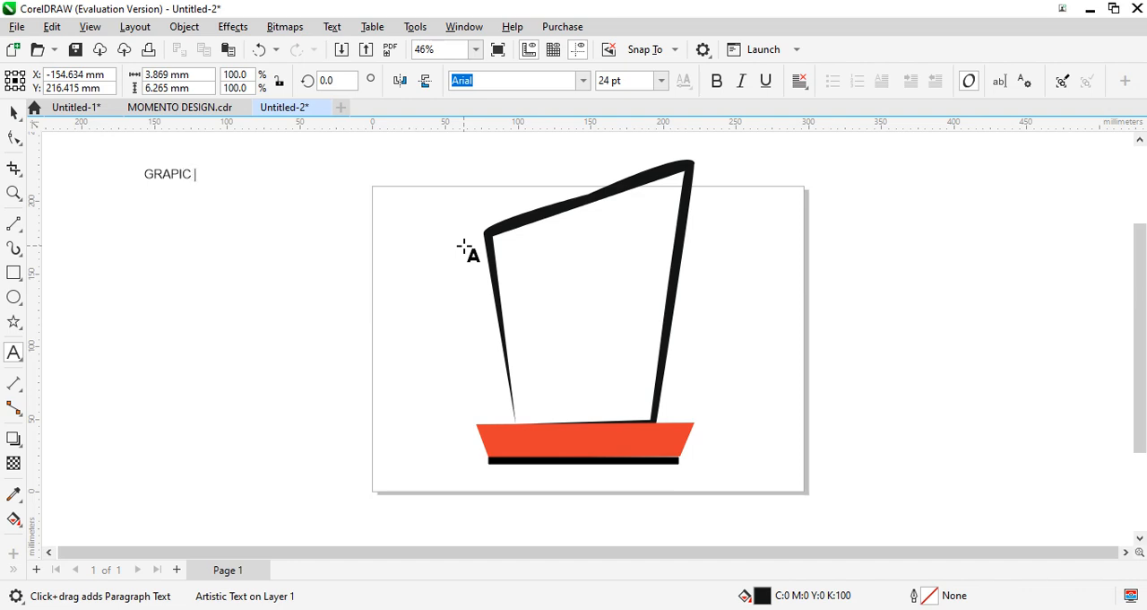
key(BackSpace)
key(BackSpace)
key(BackSpace)
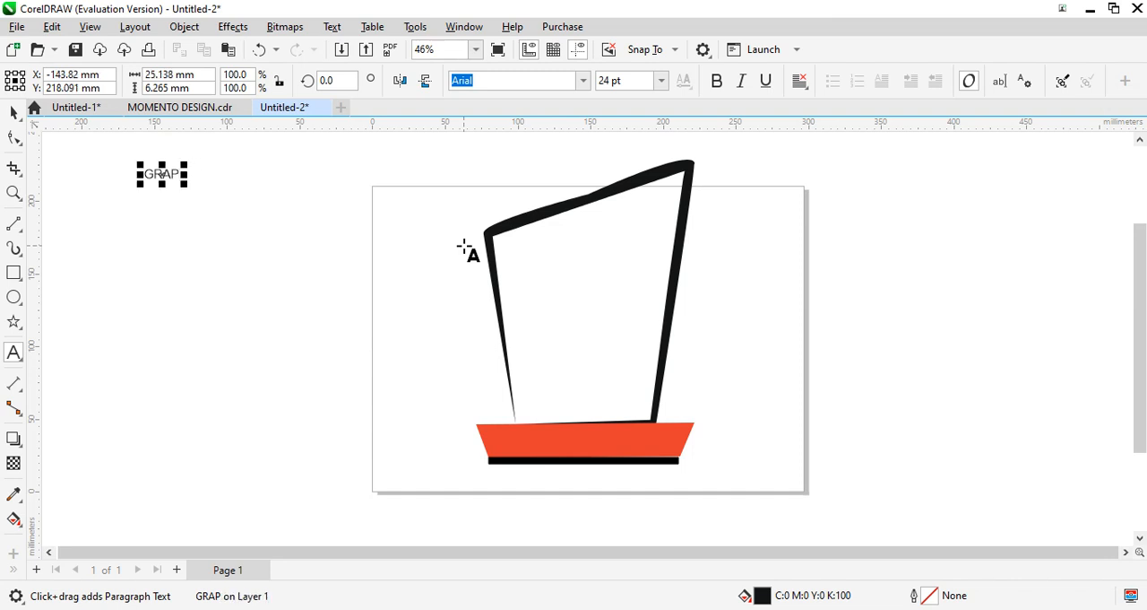
text(HICS DESIGNS)
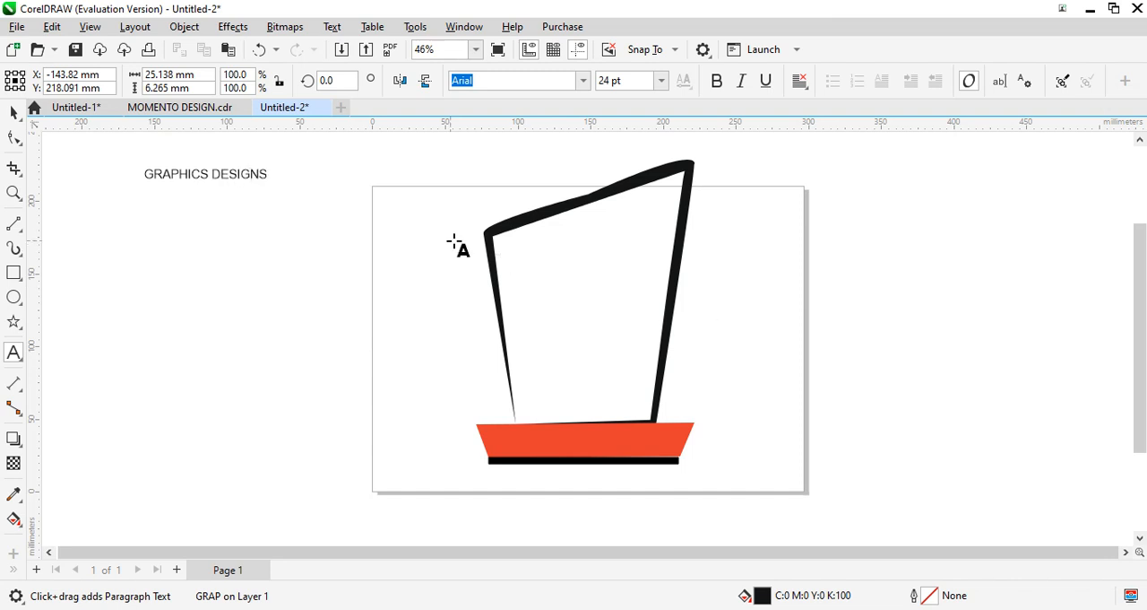
- Display the character properties for the GRAPHICS DESIGNS text
key(Escape)
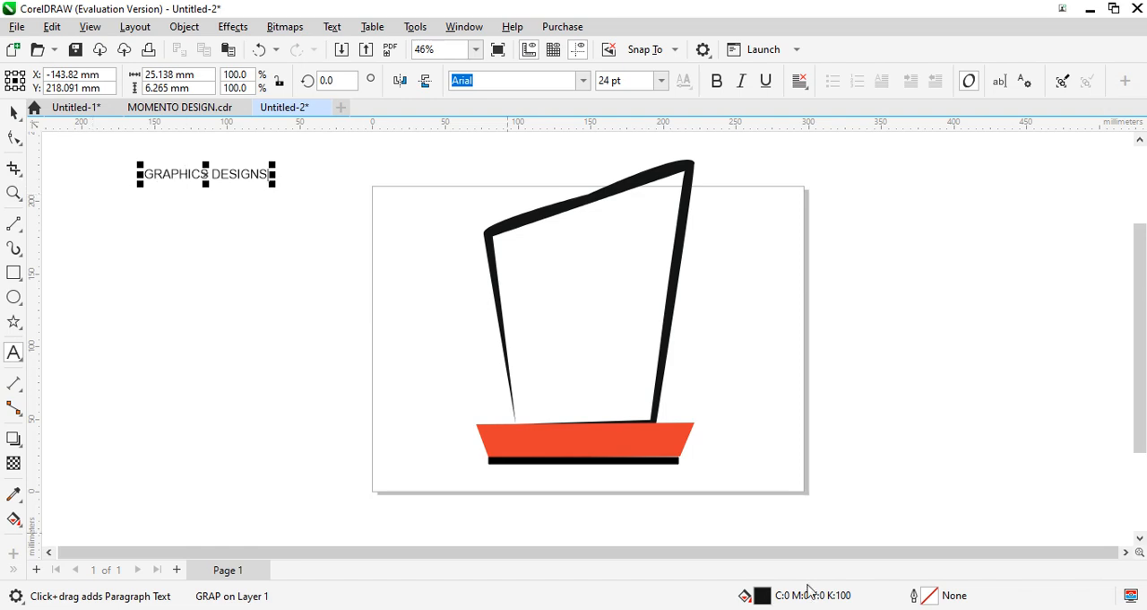
double_click(759, 599)
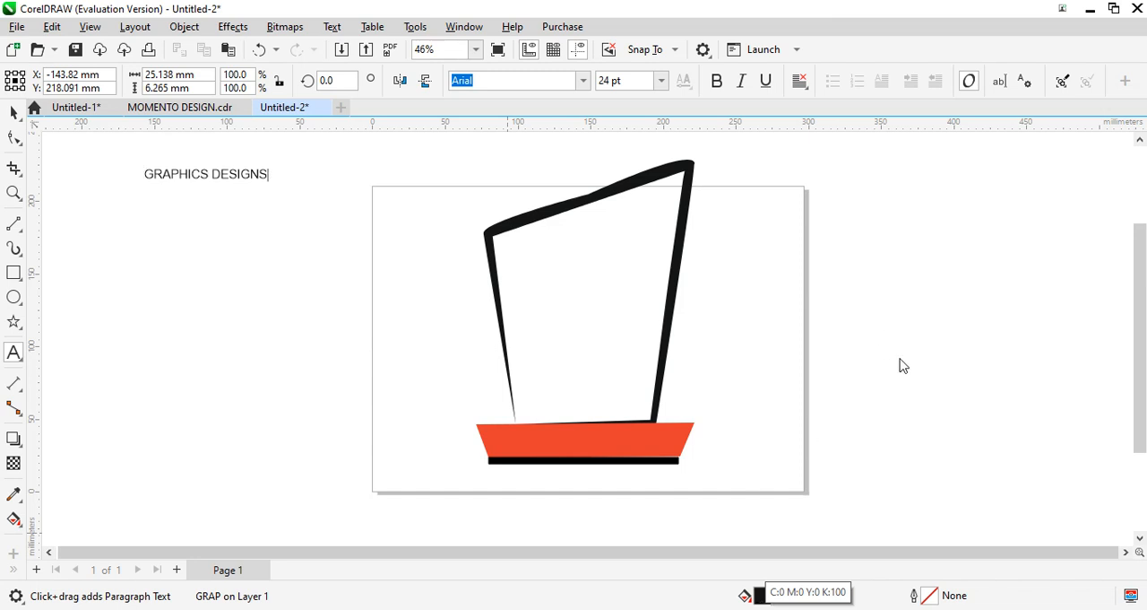
key(ctrl+t)
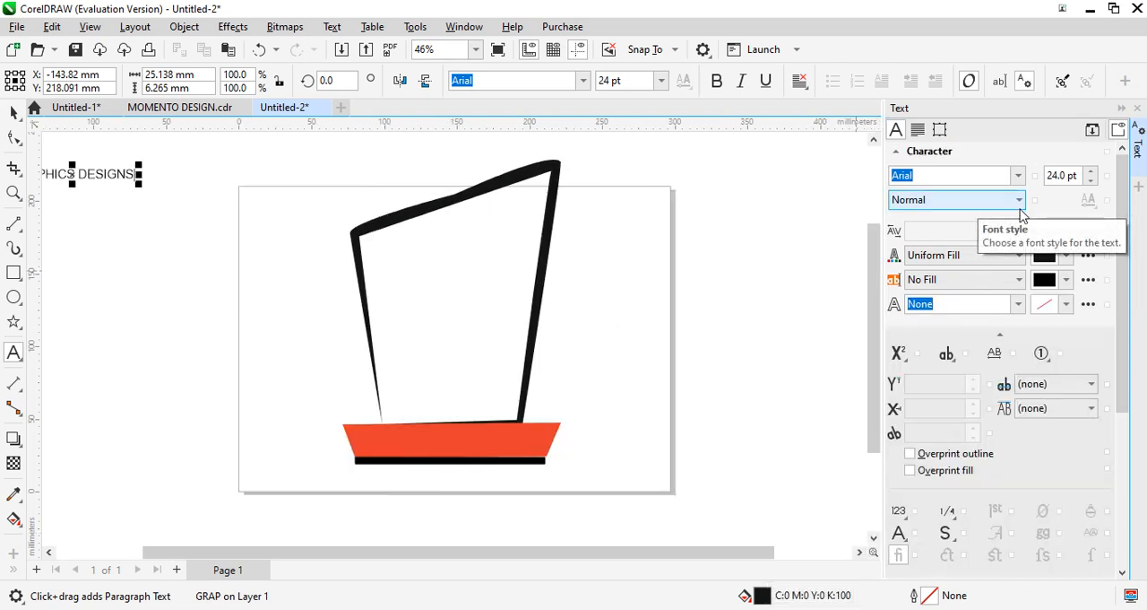
- Try to recolour the GRAPHICS DESIGNS text orange-red with C0 M98 Y100 K2
click(1048, 256)
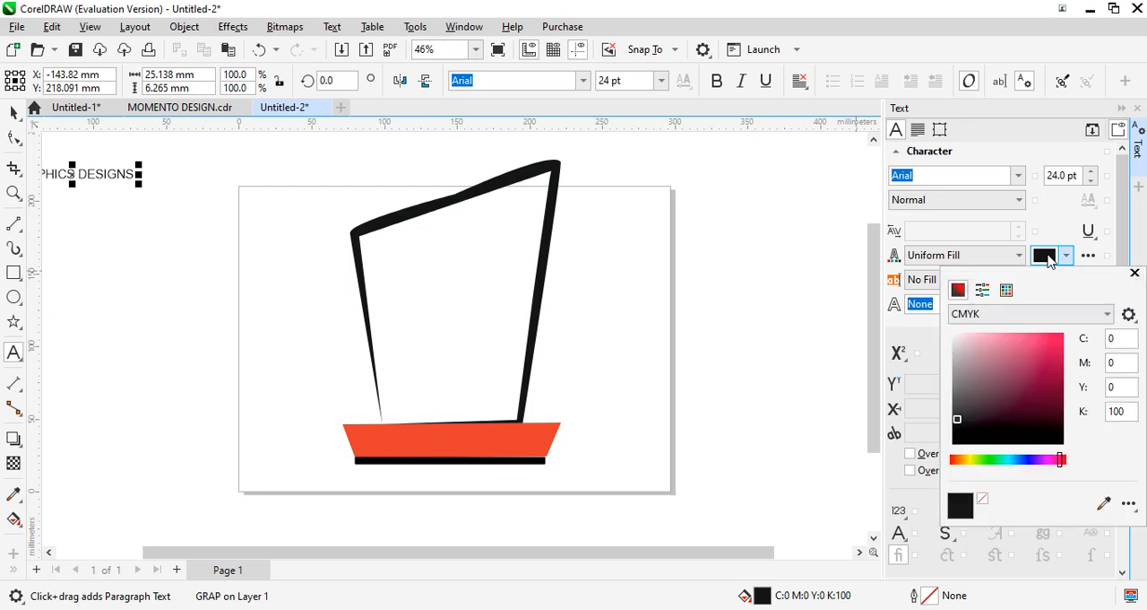
click(1048, 350)
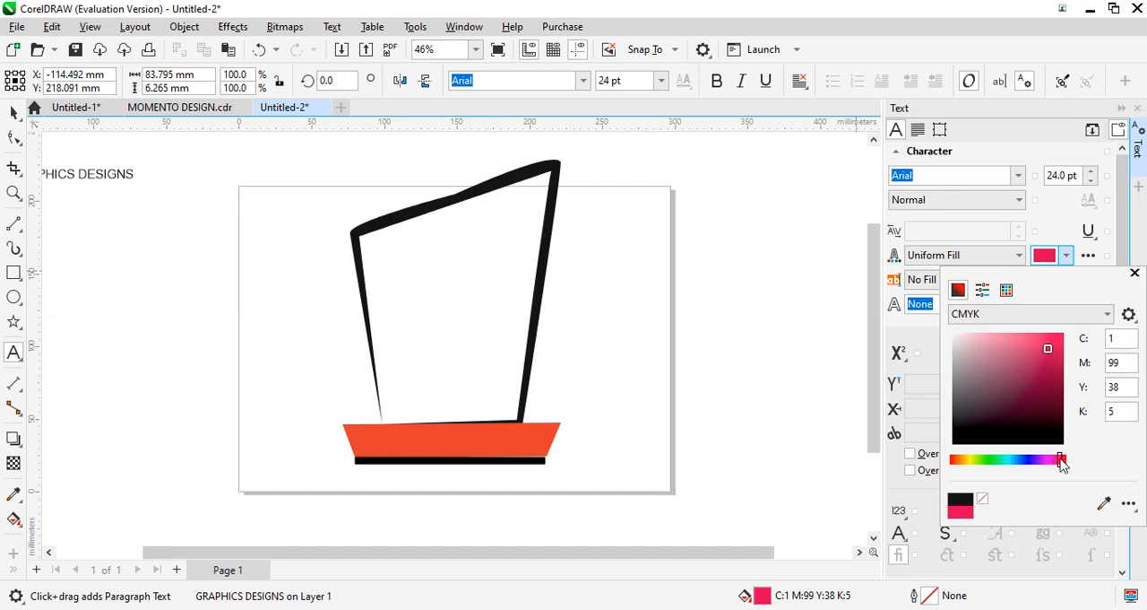
drag(1063, 462, 1070, 463)
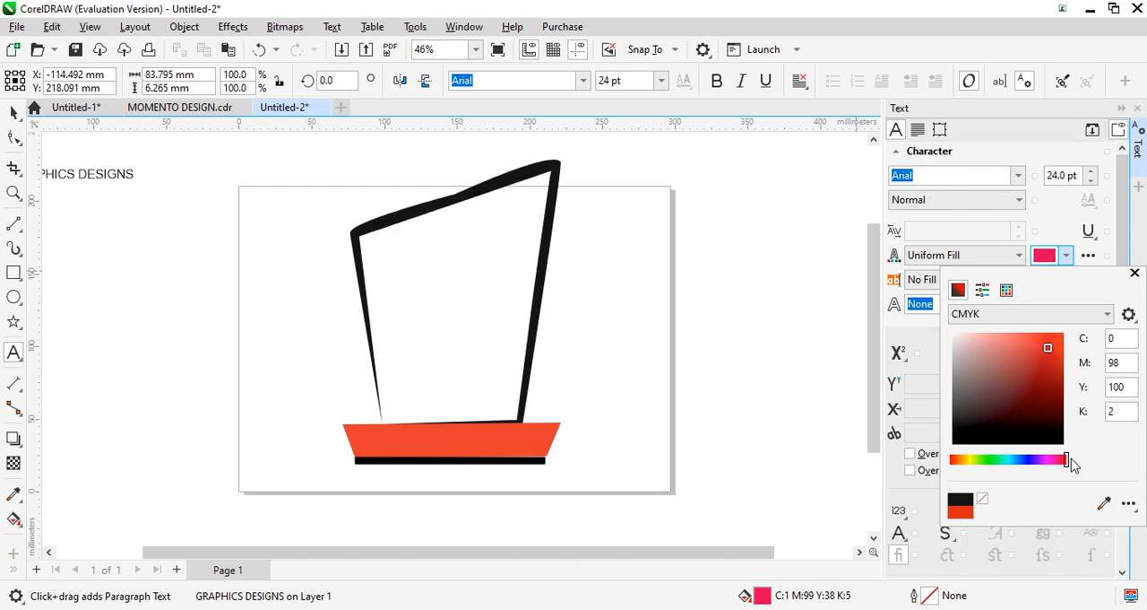
click(1135, 272)
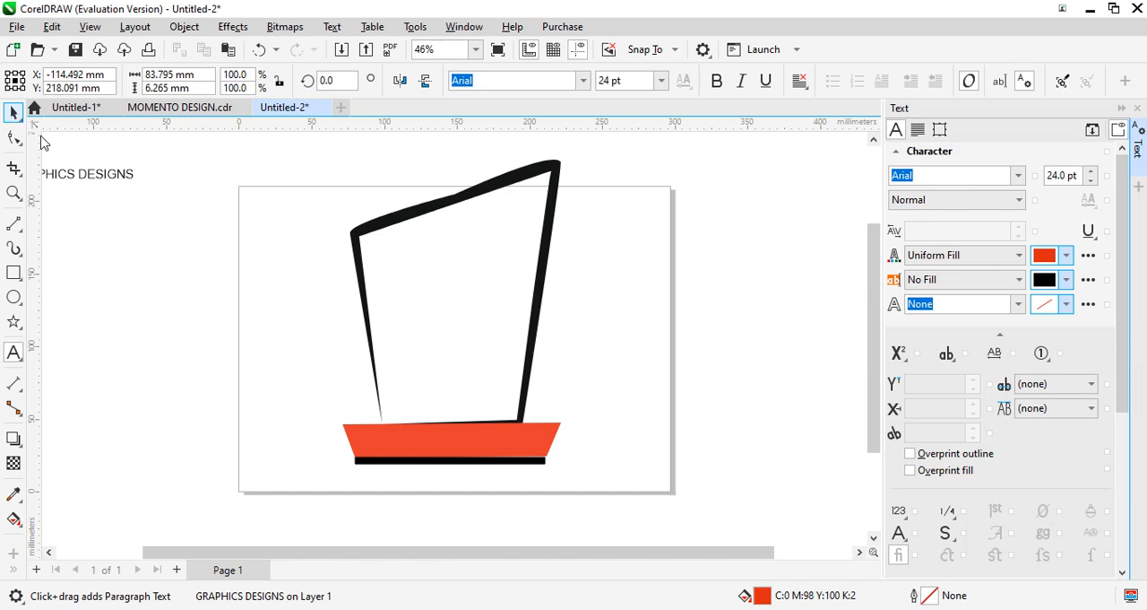
- Move the GRAPHICS DESIGNS text to the page's right edge and fill all its characters with red, C0 M99 Y65 K0
click(90, 179)
drag(90, 180, 685, 313)
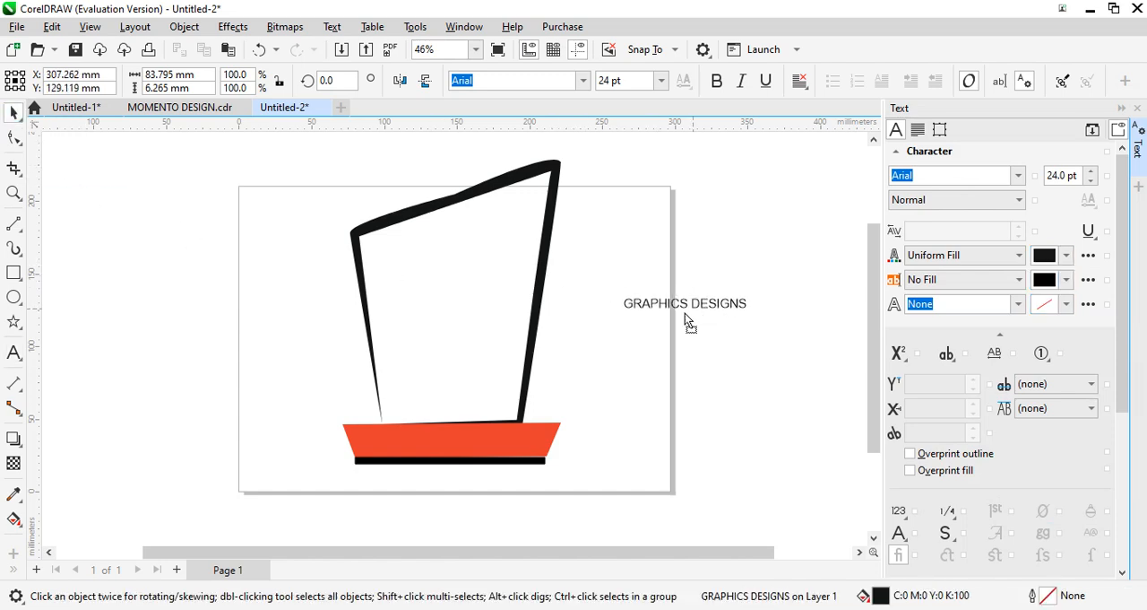
click(16, 354)
click(630, 307)
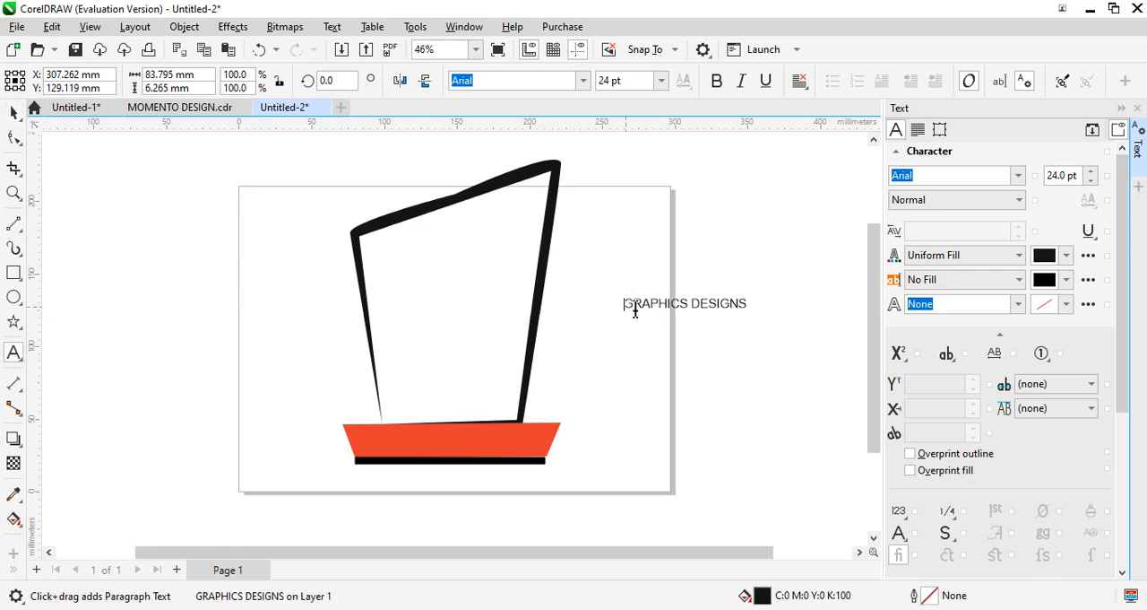
drag(635, 309, 776, 308)
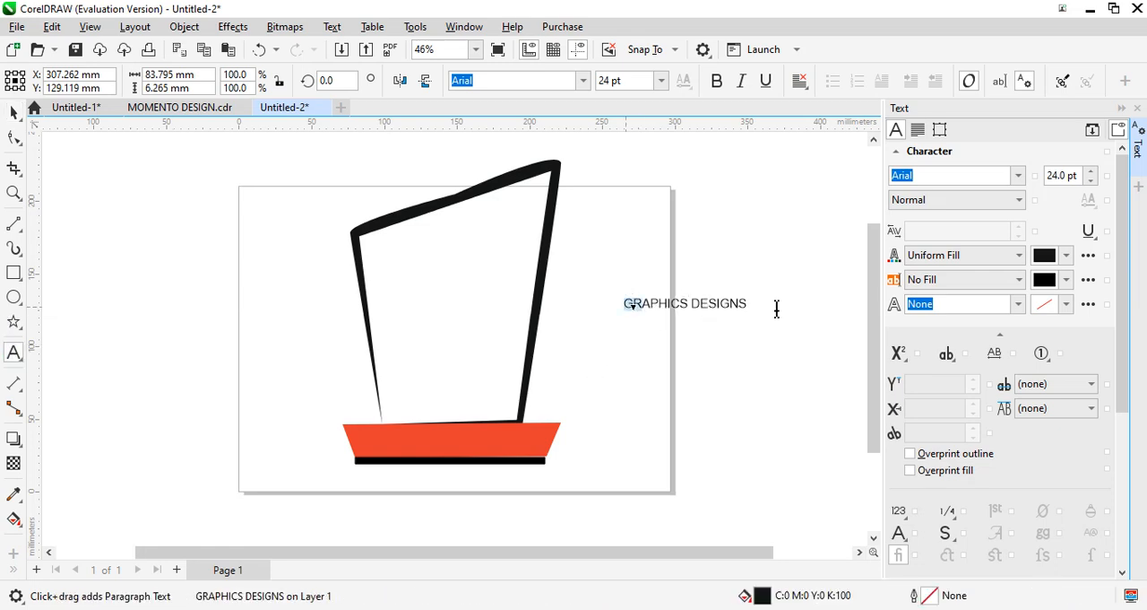
click(1047, 257)
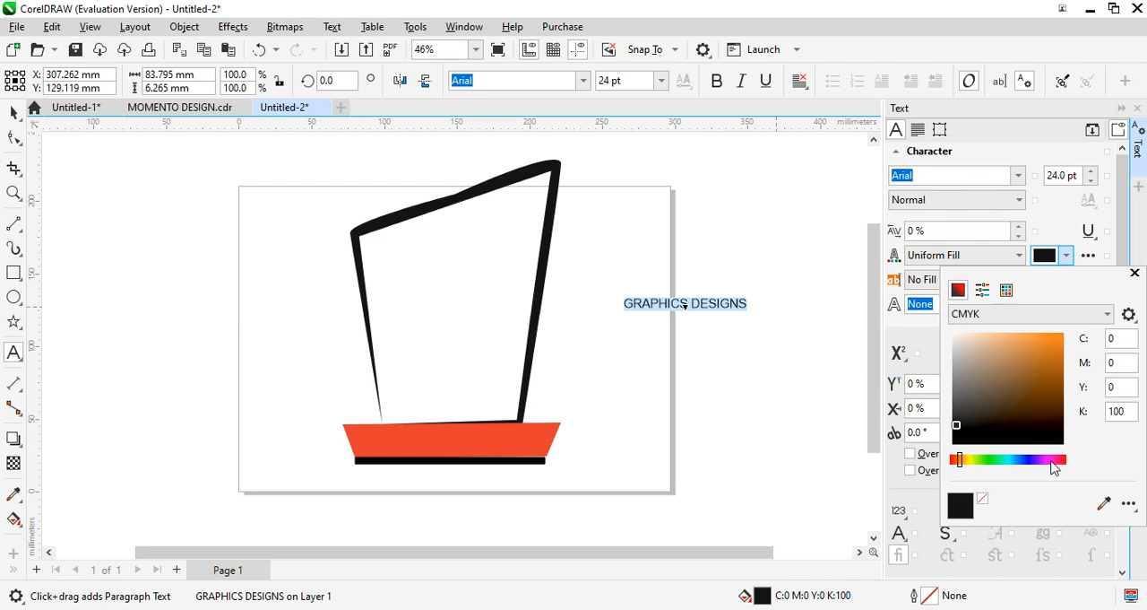
drag(1054, 467, 1070, 468)
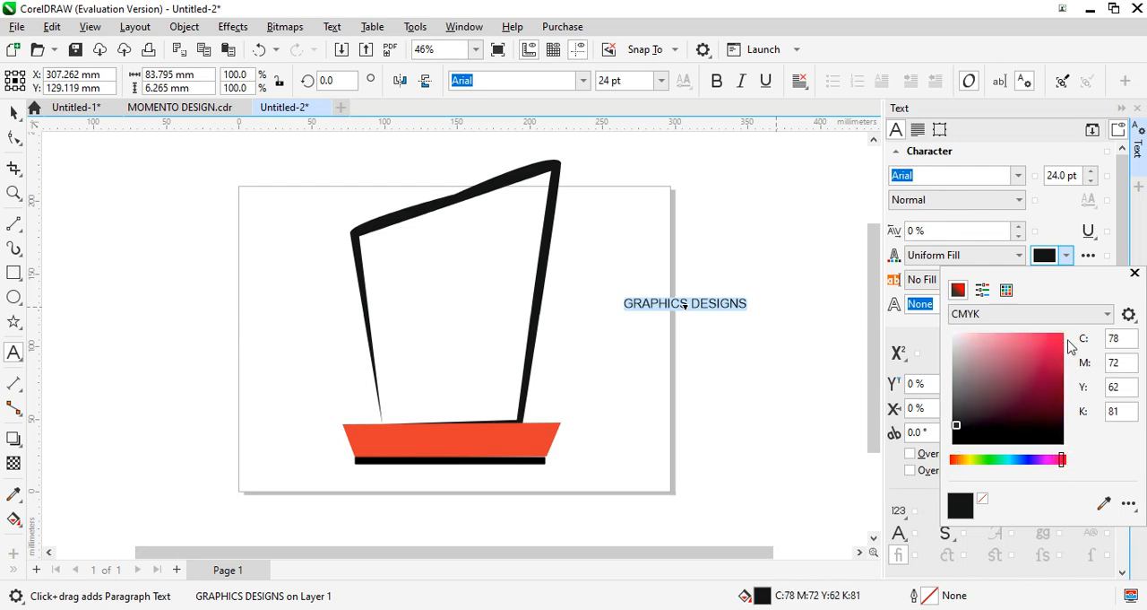
click(1057, 357)
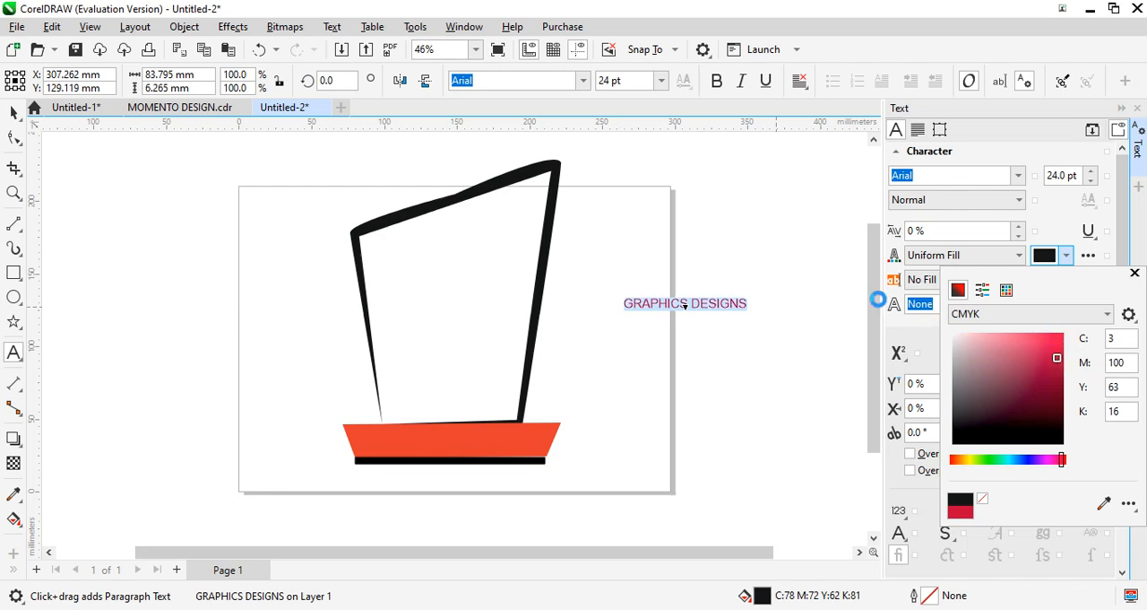
click(778, 246)
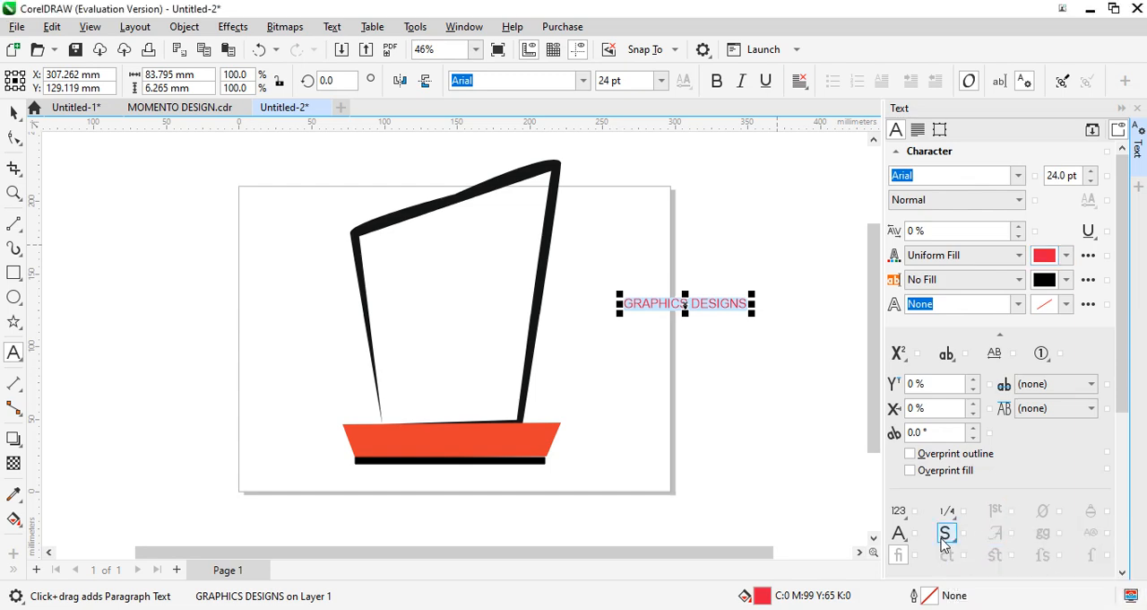
click(945, 535)
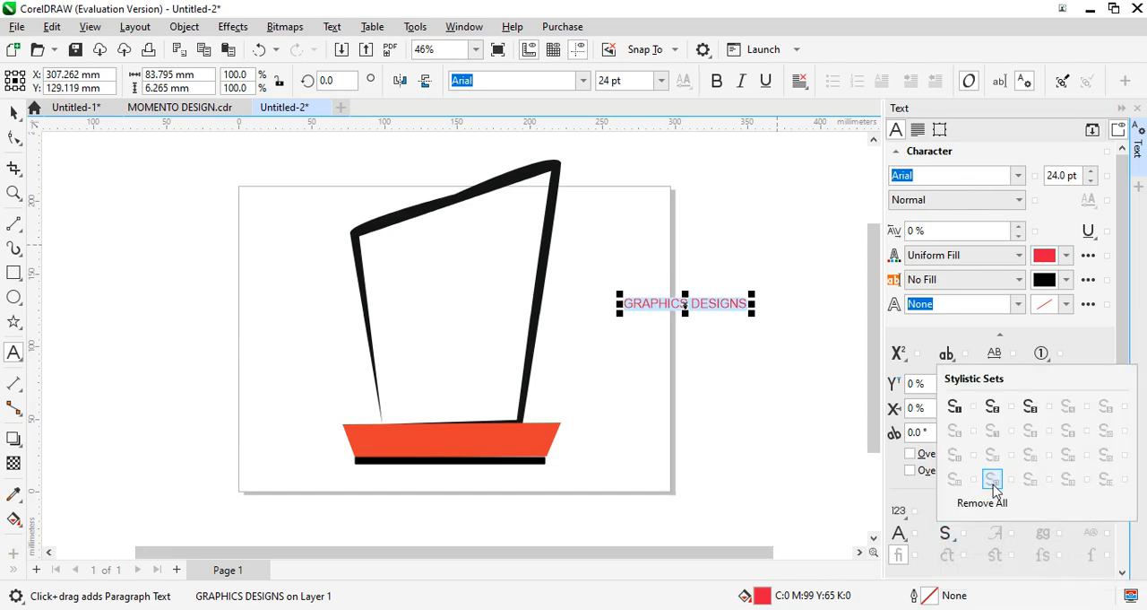
click(993, 480)
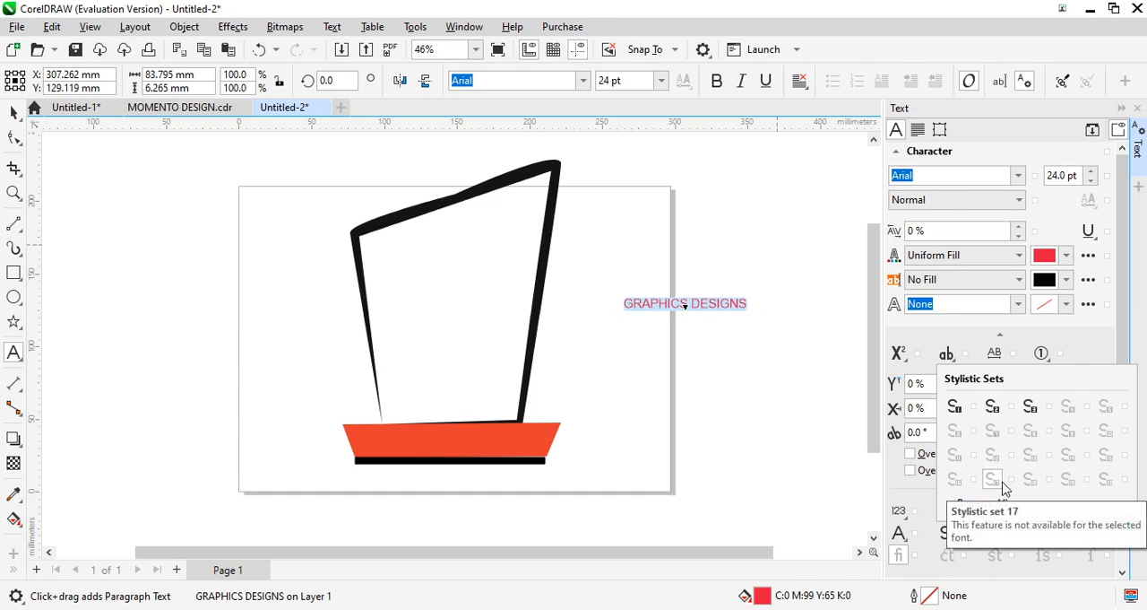
click(829, 408)
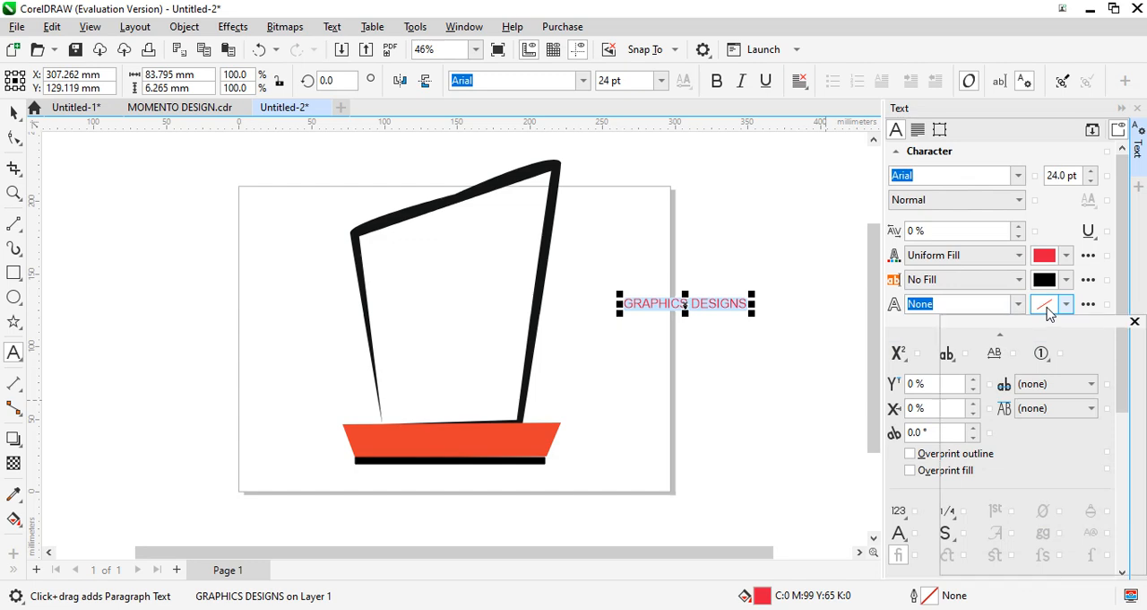
- Give the GRAPHICS DESIGNS characters a 0.2 mm red outline coloured C2 M96 Y55 K8
click(1060, 305)
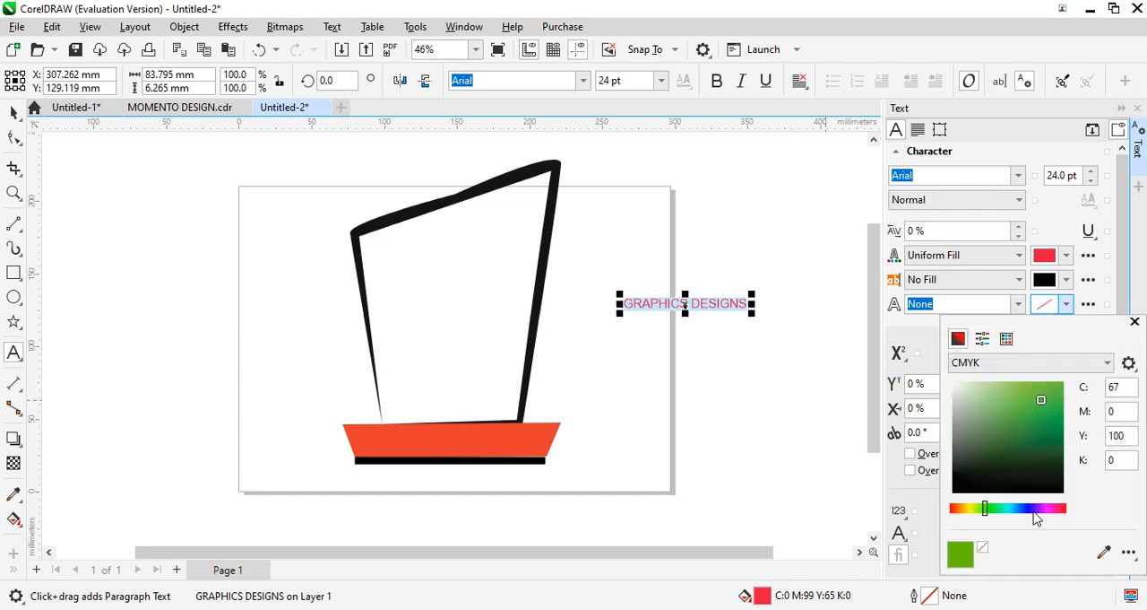
click(1029, 508)
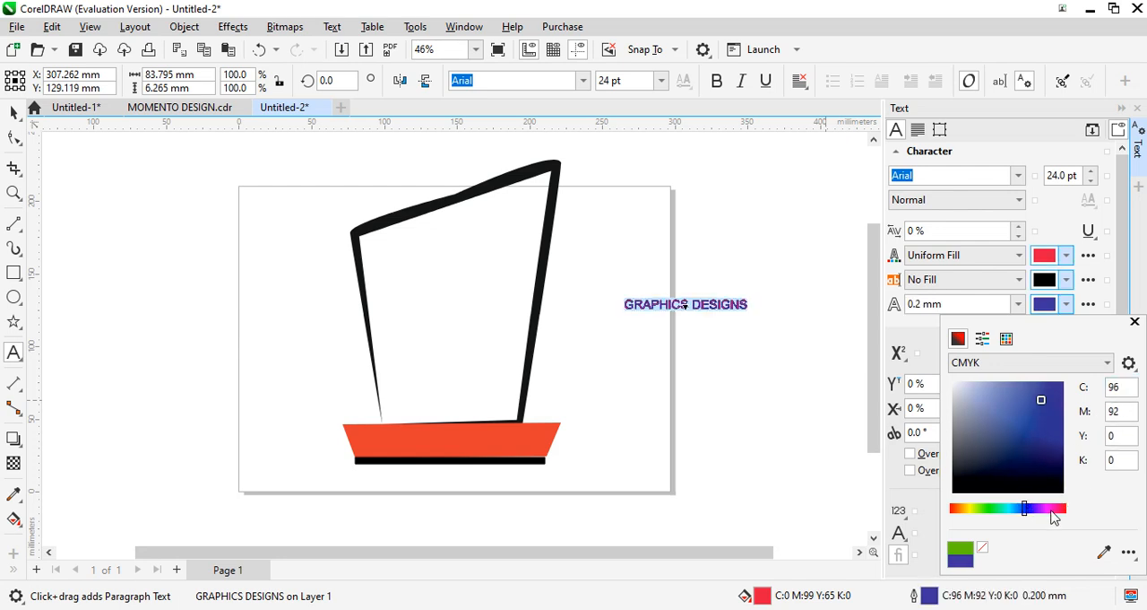
click(1051, 510)
click(1062, 508)
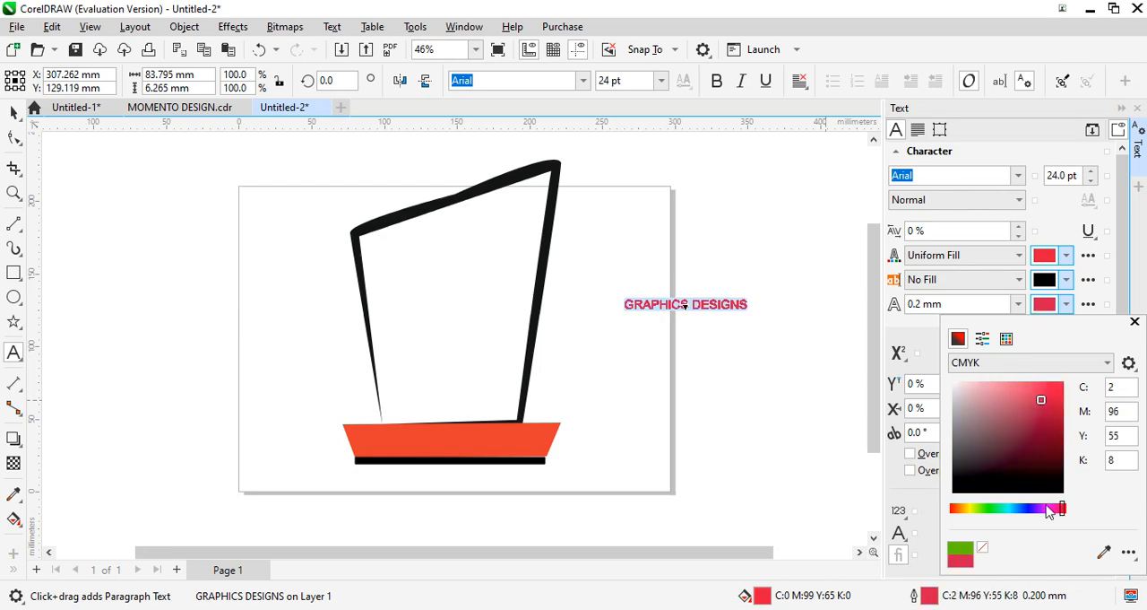
click(789, 407)
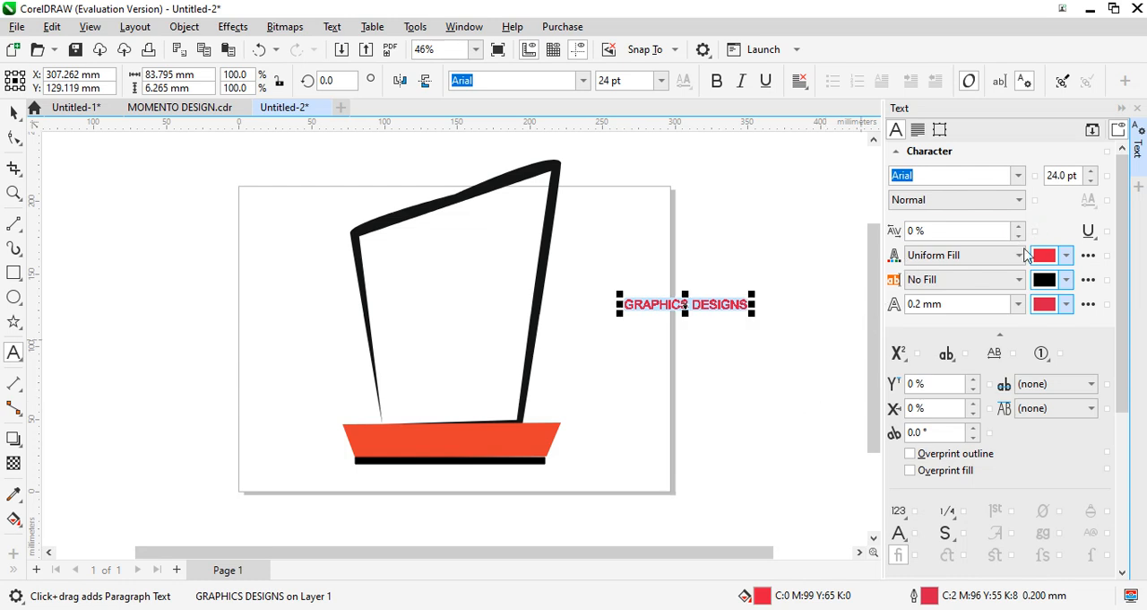
- Set the font style of the GRAPHICS DESIGNS text to Bold
click(1018, 201)
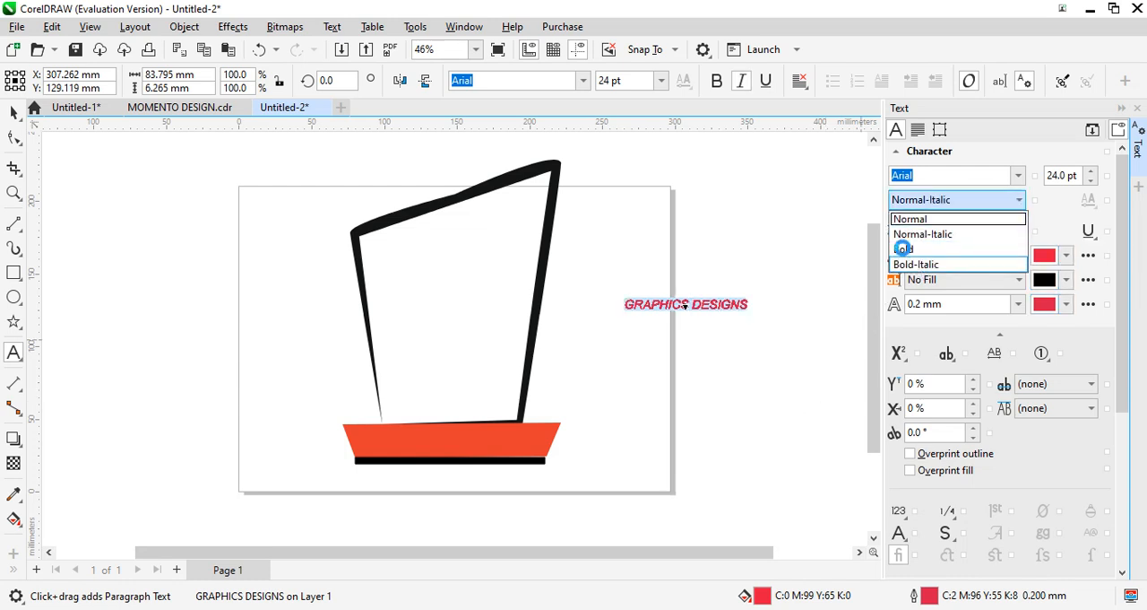
click(903, 248)
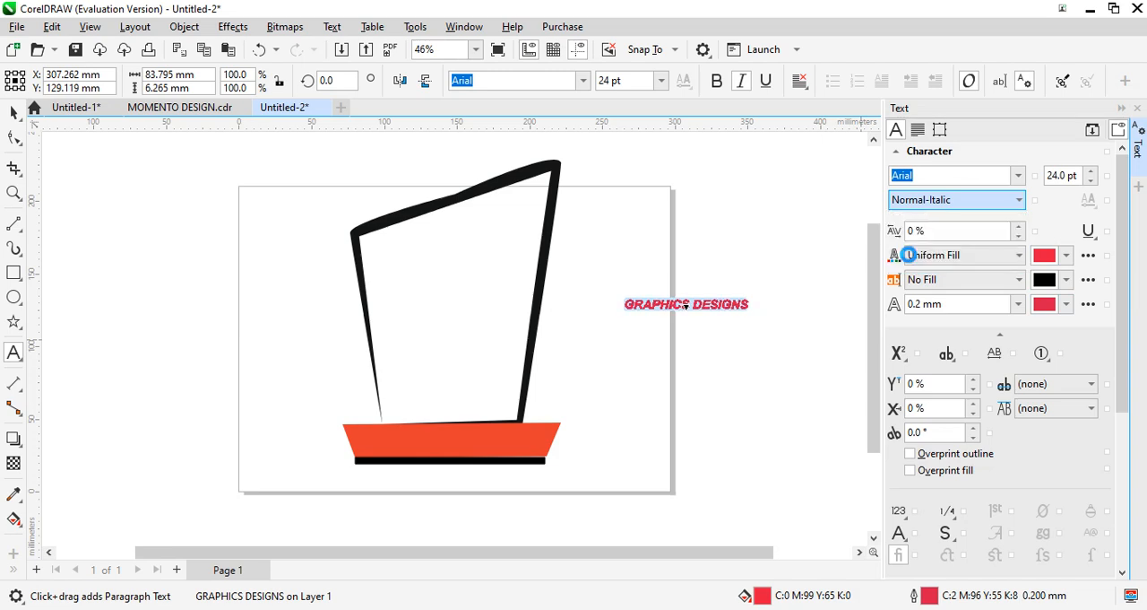
click(911, 257)
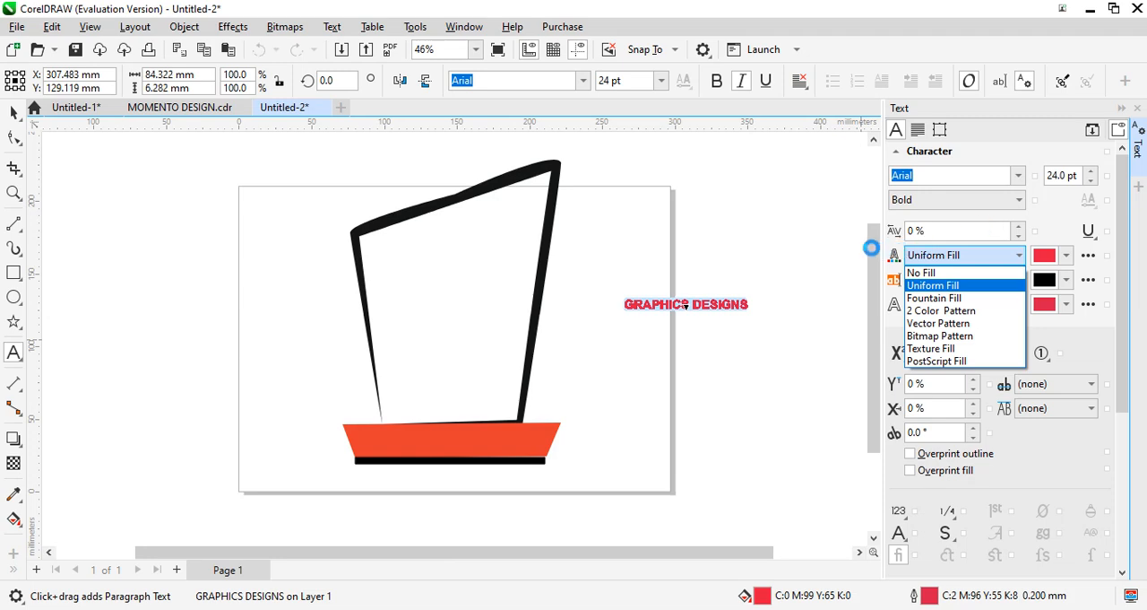
click(844, 250)
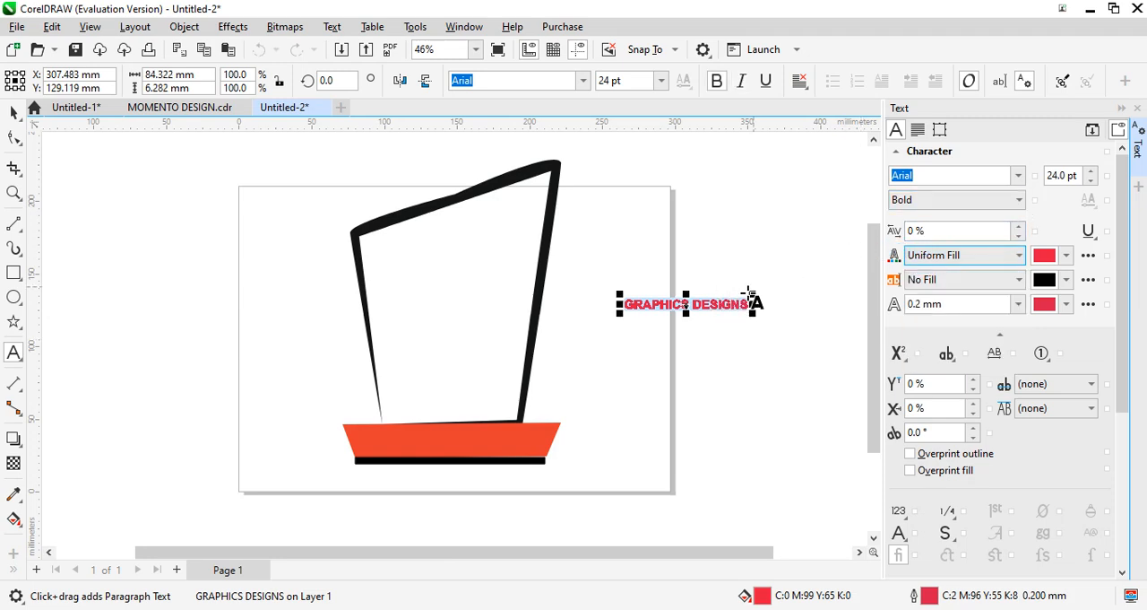
- Enlarge the GRAPHICS DESIGNS text, stretching it taller, and place it inside the memento body just below the slanted top edge
drag(750, 296, 786, 244)
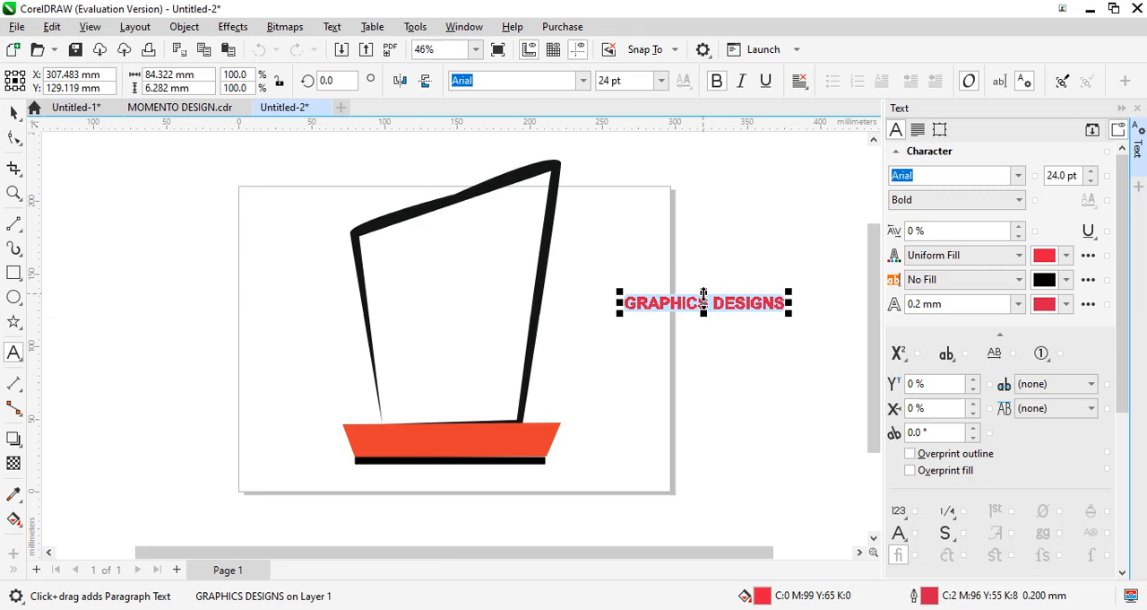
drag(705, 288, 708, 279)
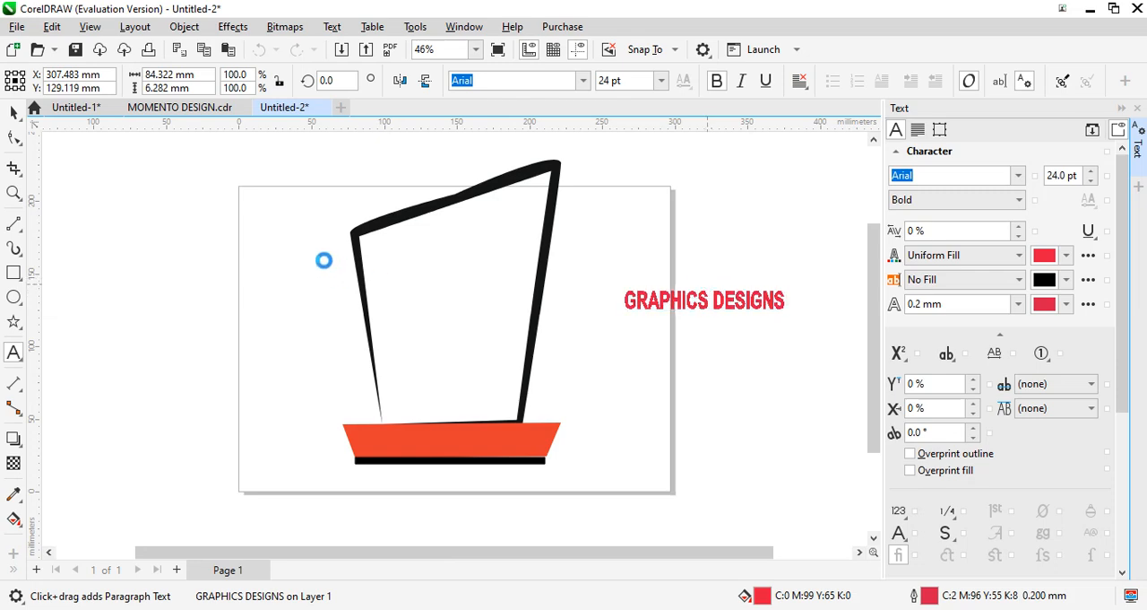
click(15, 114)
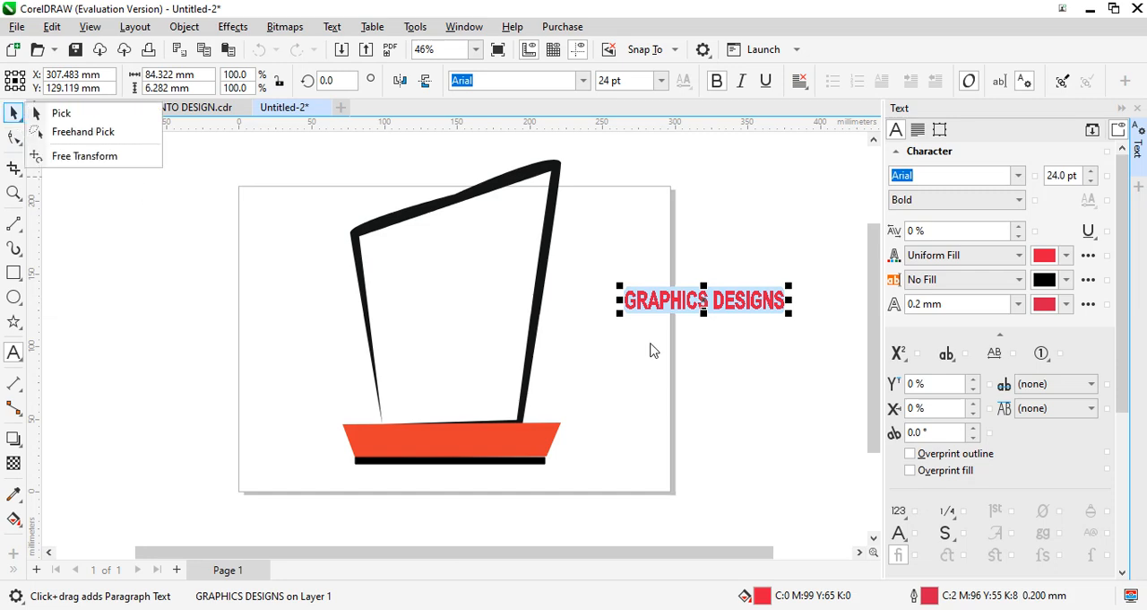
click(706, 296)
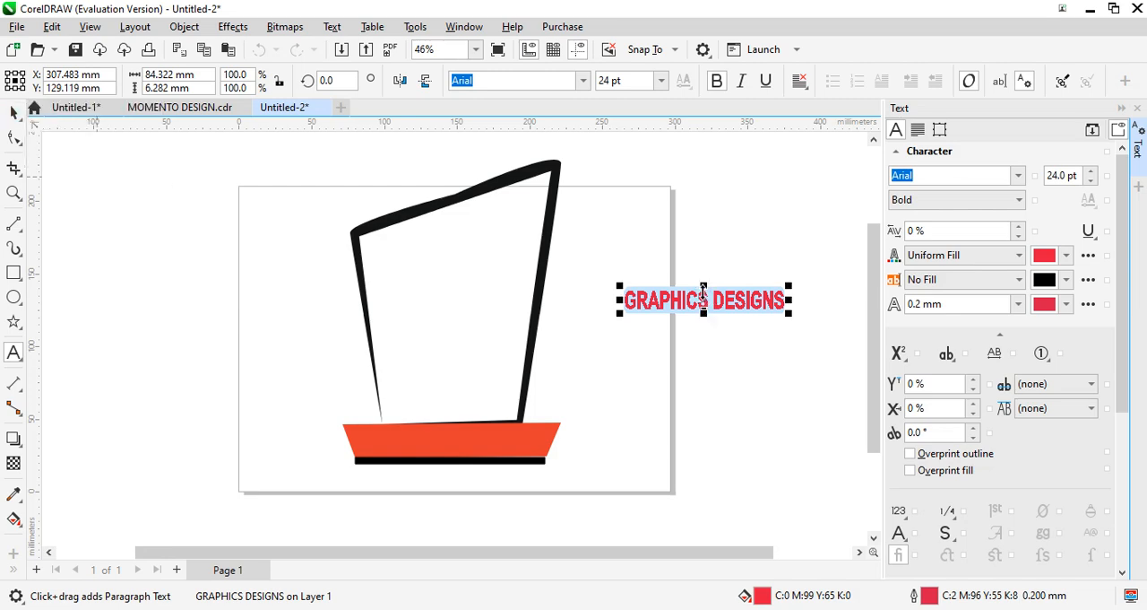
drag(703, 299, 453, 240)
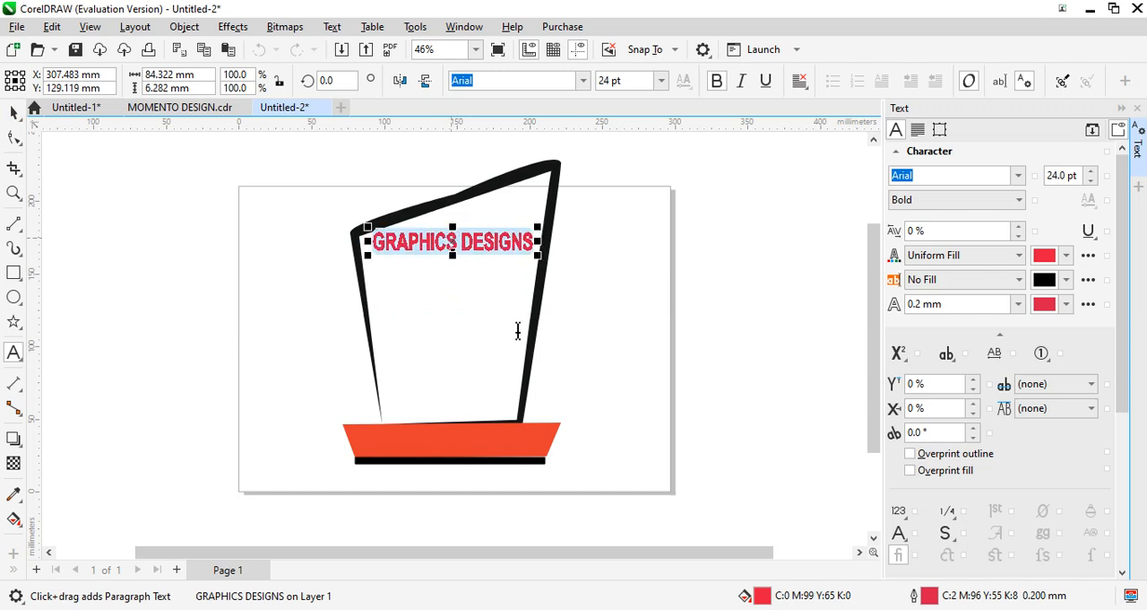
click(627, 242)
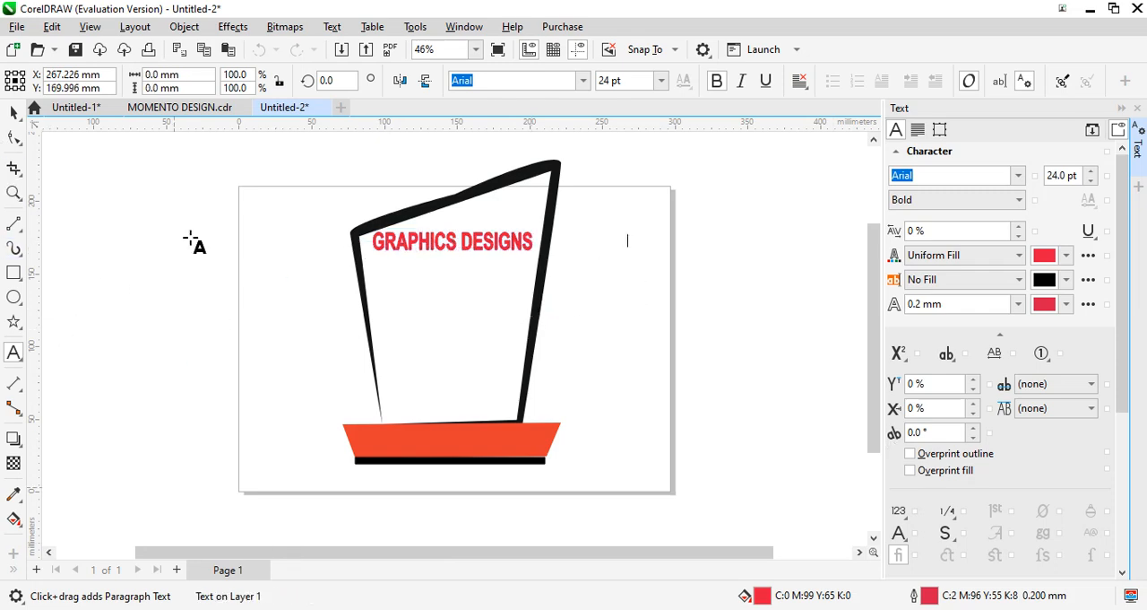
right_click(126, 272)
click(14, 113)
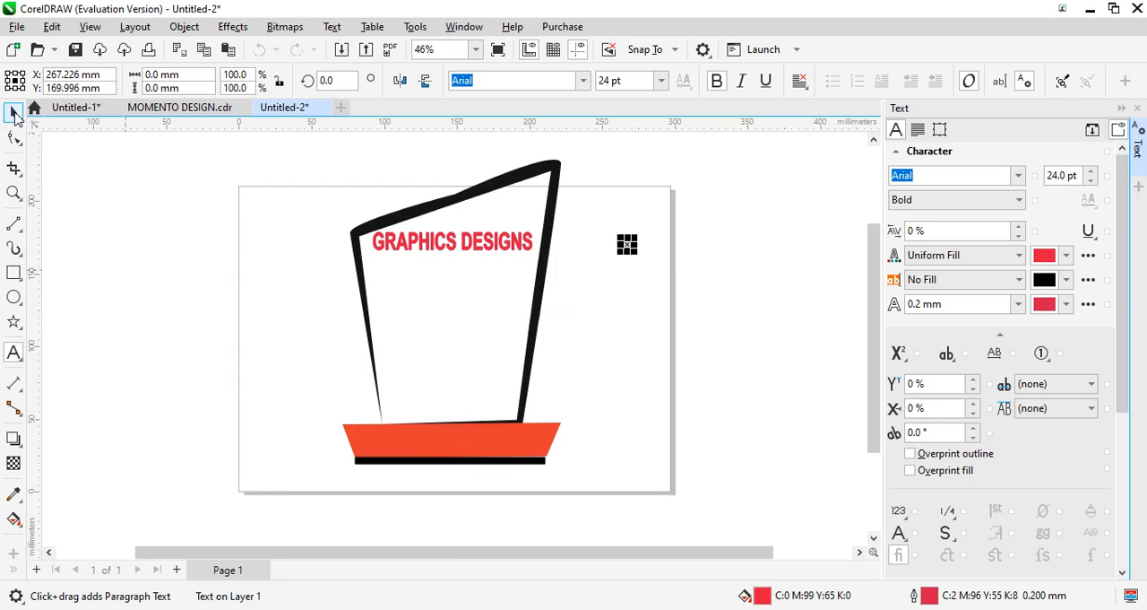
click(19, 118)
click(149, 277)
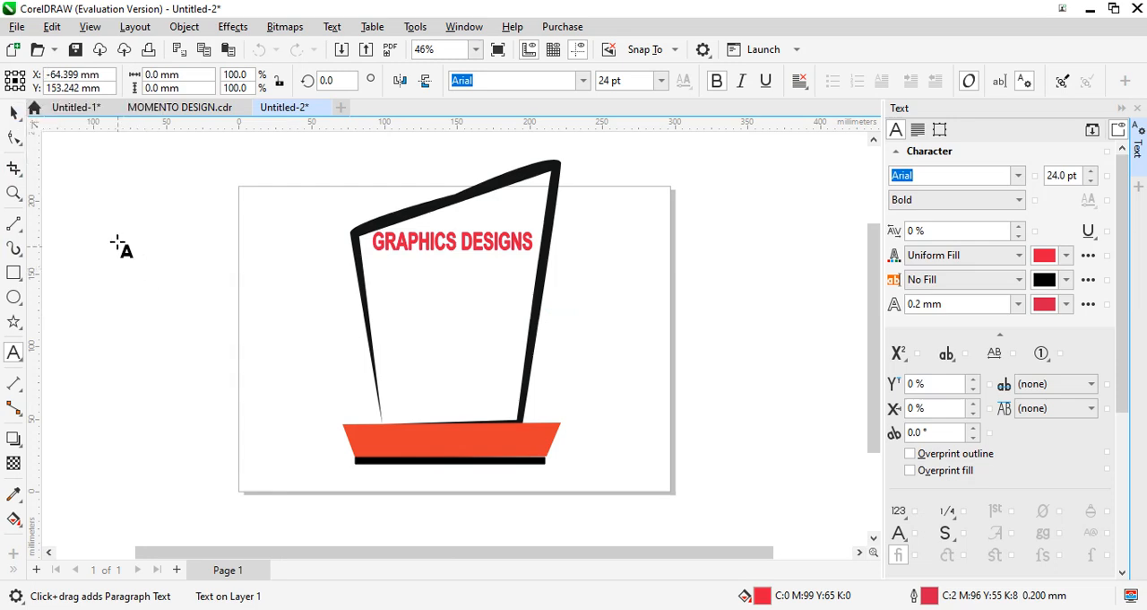
right_click(124, 248)
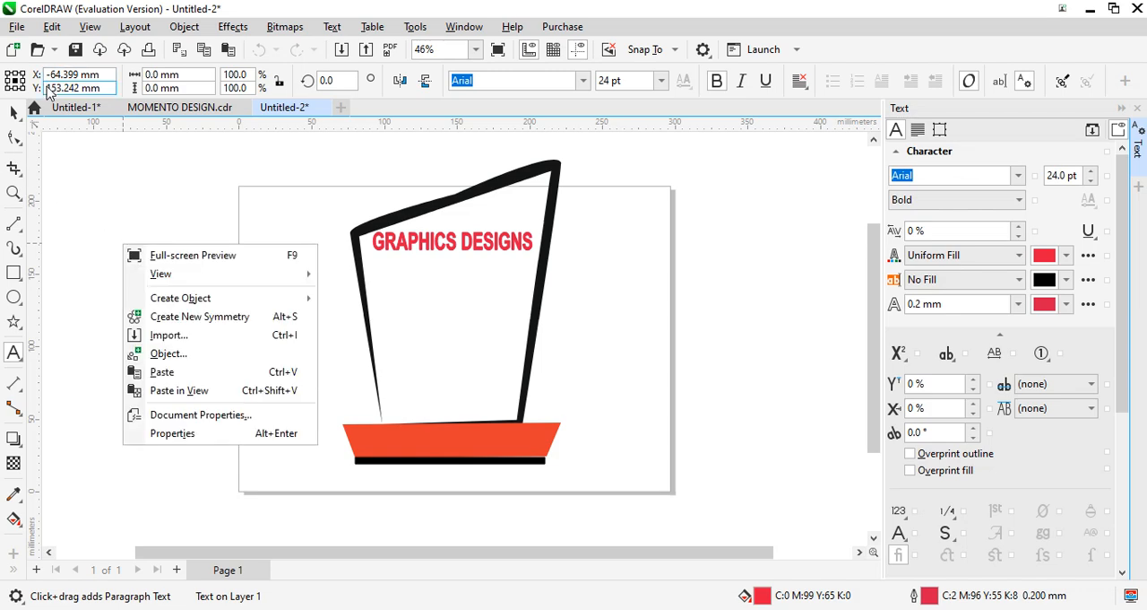
click(11, 128)
click(20, 118)
click(20, 117)
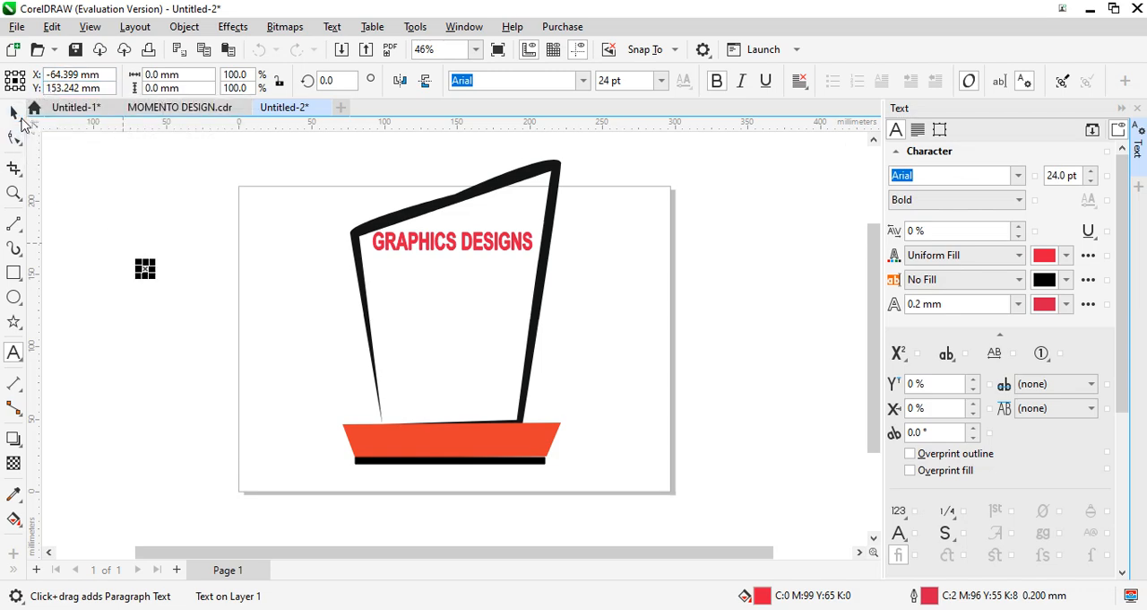
click(20, 118)
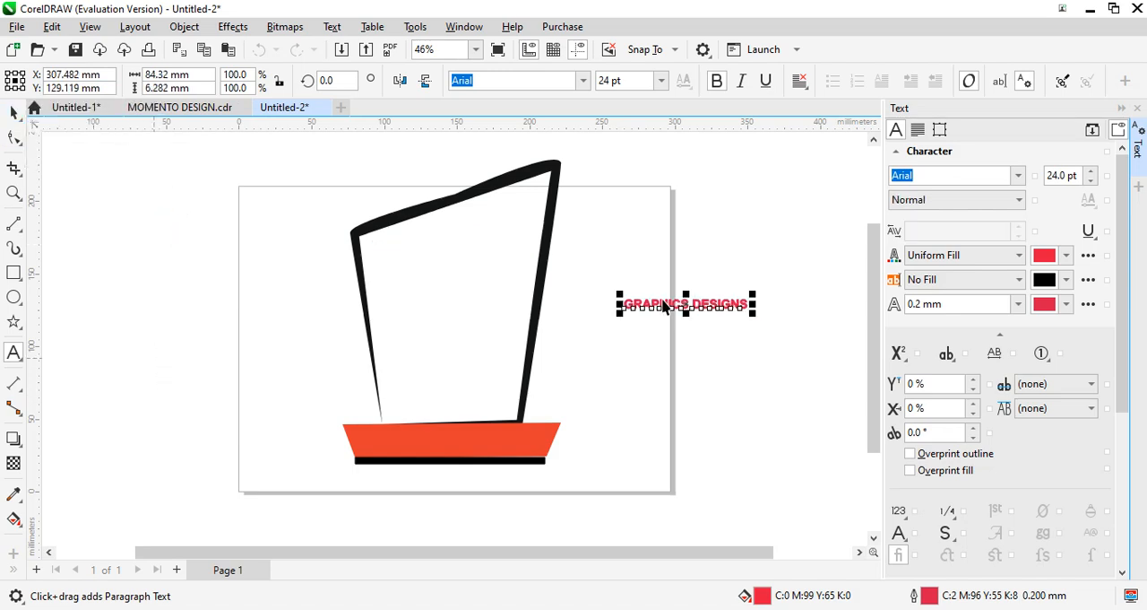
- Move the GRAPHICS DESIGNS text under the memento body's slanted top edge and enlarge it to about 107 mm wide and 10.5 mm tall
drag(671, 306, 438, 261)
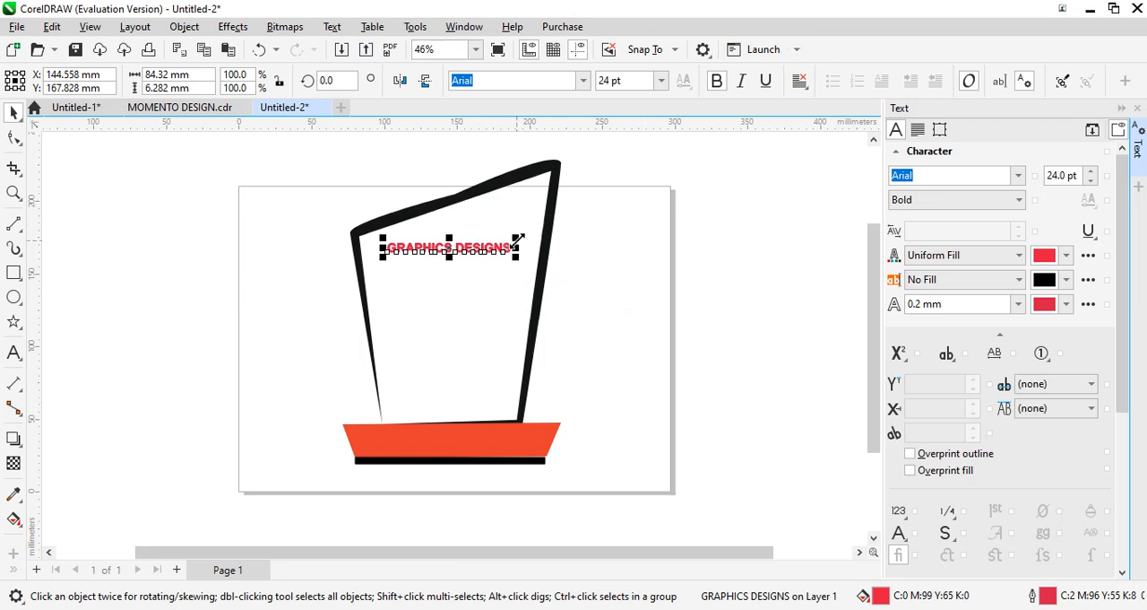
mouse_move(518, 237)
mouse_down()
mouse_move(537, 218)
mouse_move(536, 233)
mouse_up()
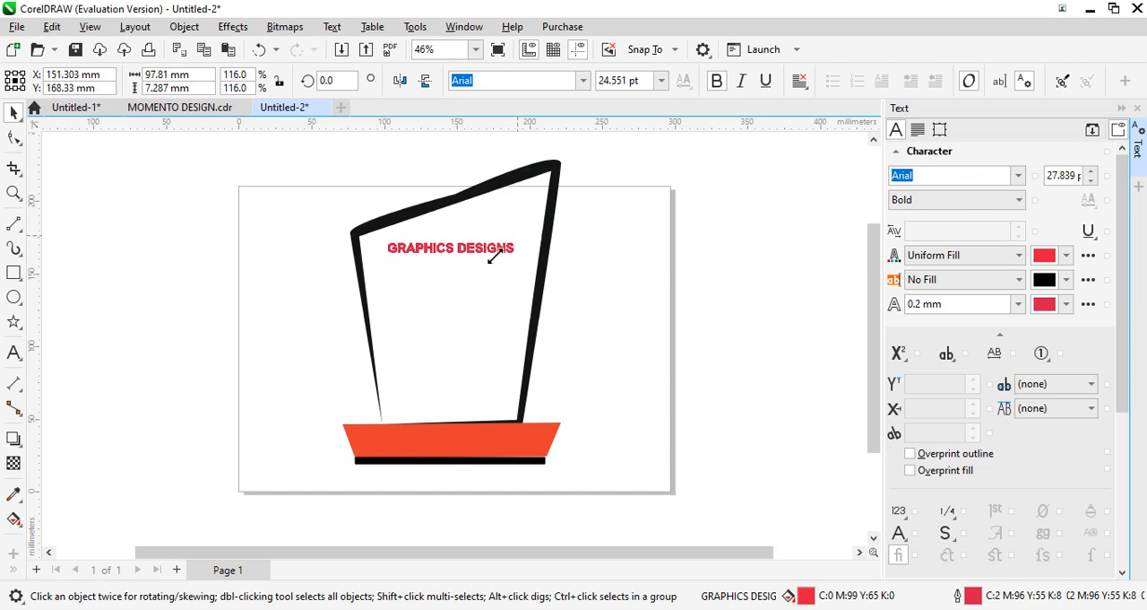
click(500, 246)
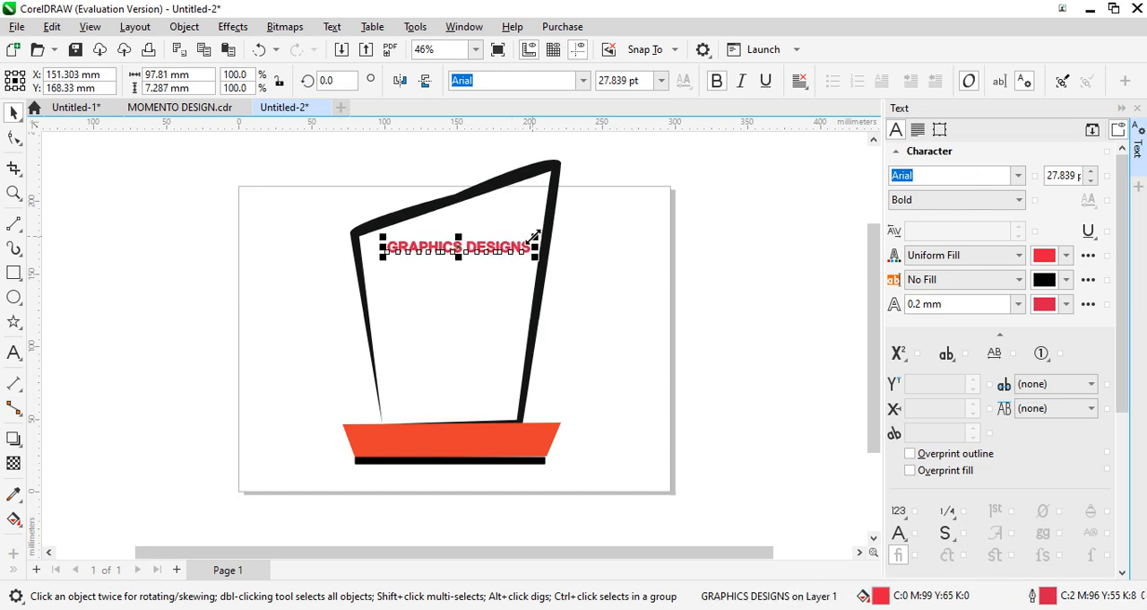
drag(533, 233, 544, 229)
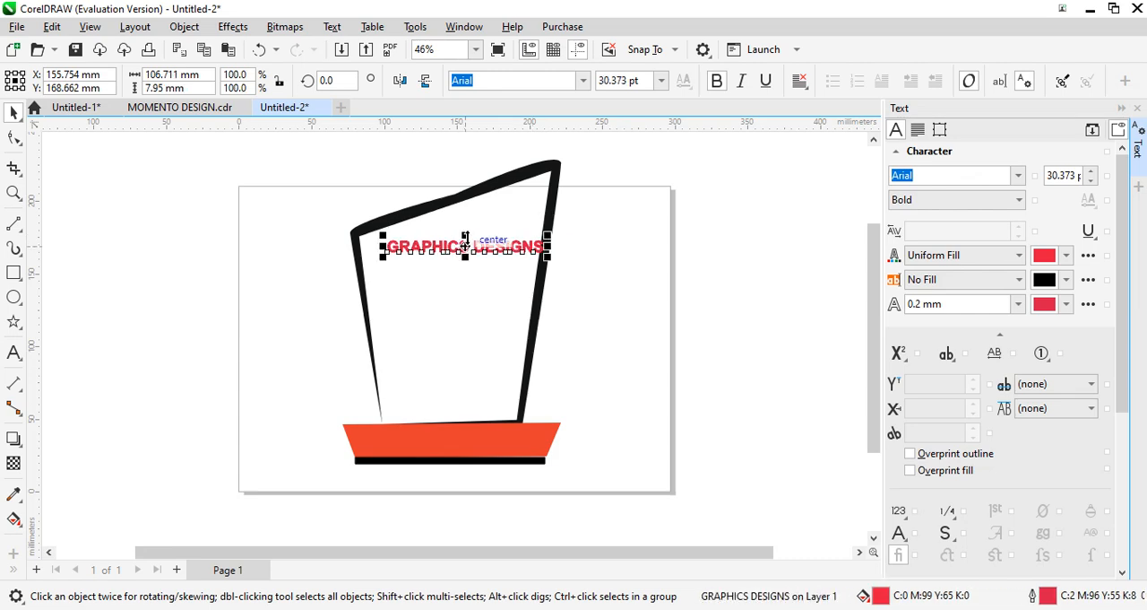
drag(465, 235, 457, 260)
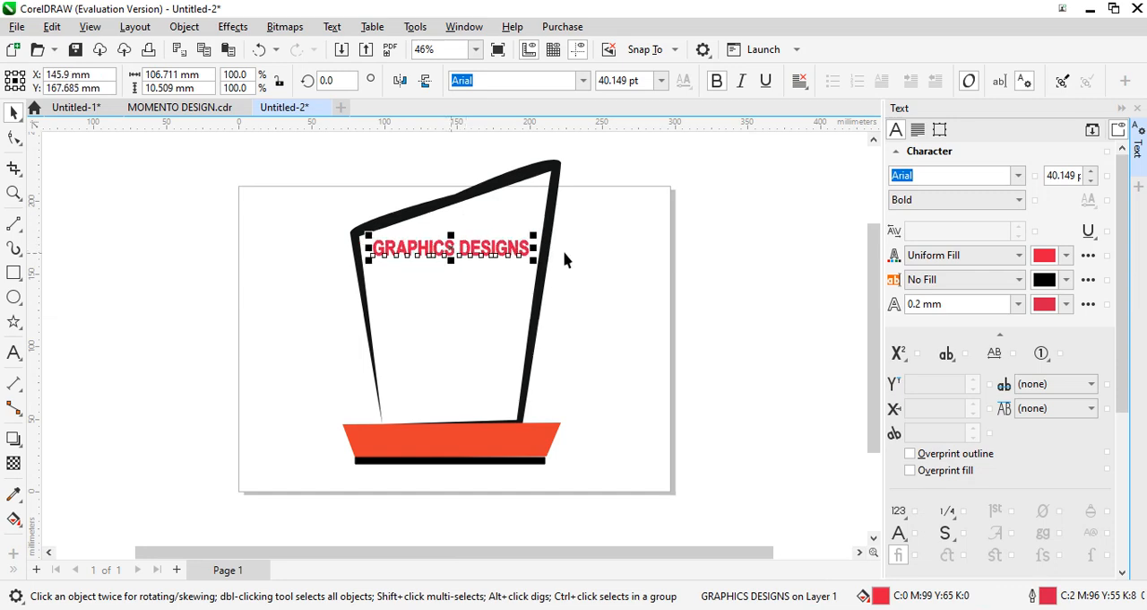
click(596, 244)
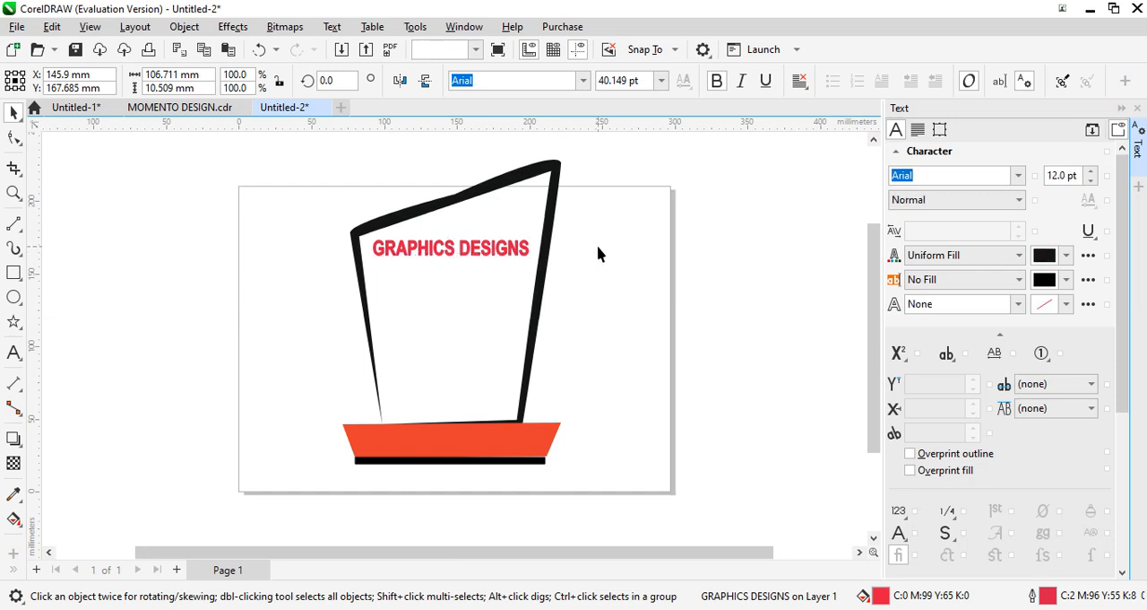
- Import the picture OIP (50) from its desktop folder and place it beside the page's left edge, about 65 mm wide and 85 mm tall
right_click(83, 228)
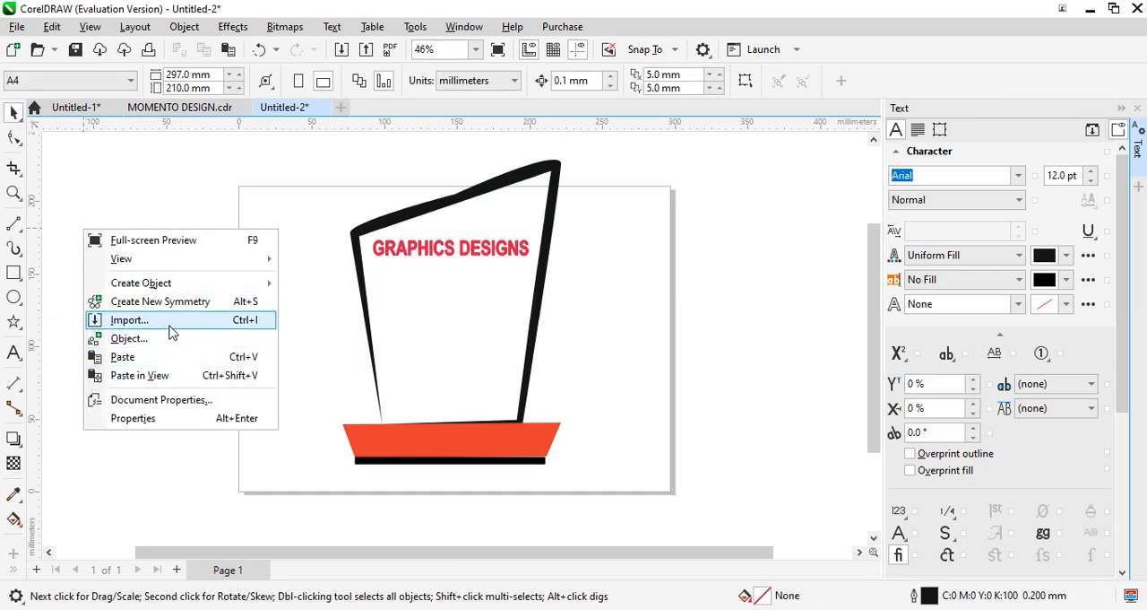
click(169, 327)
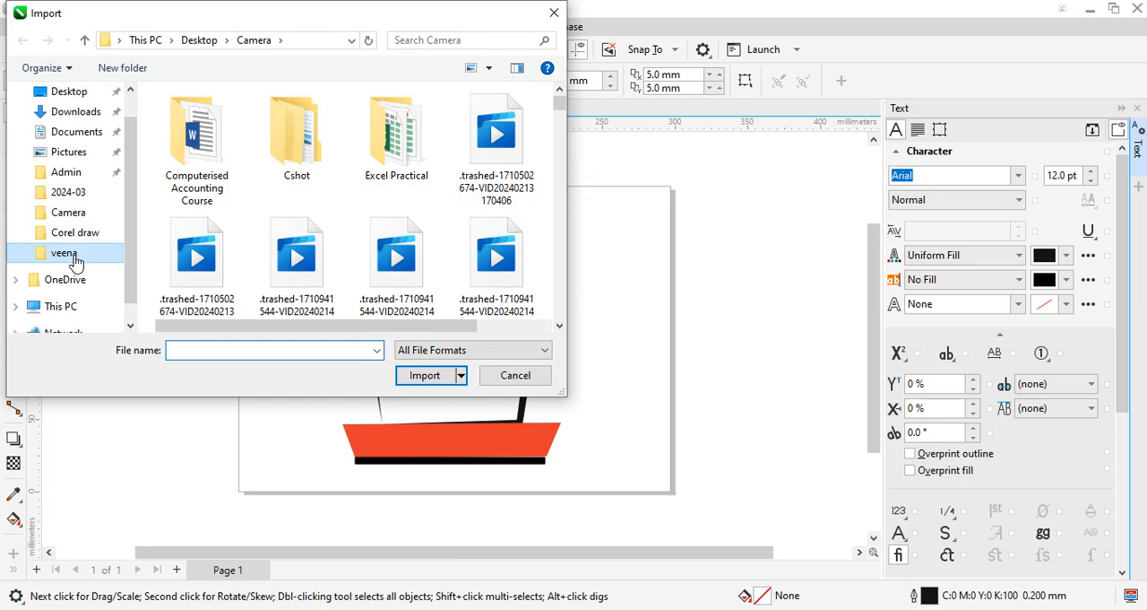
click(76, 258)
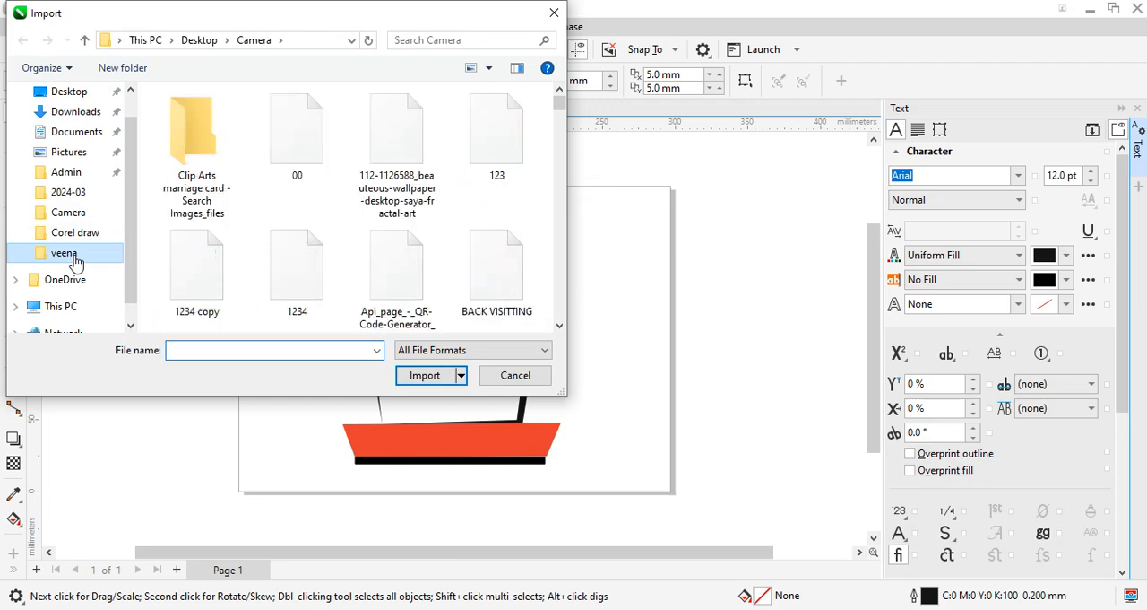
click(560, 326)
click(560, 328)
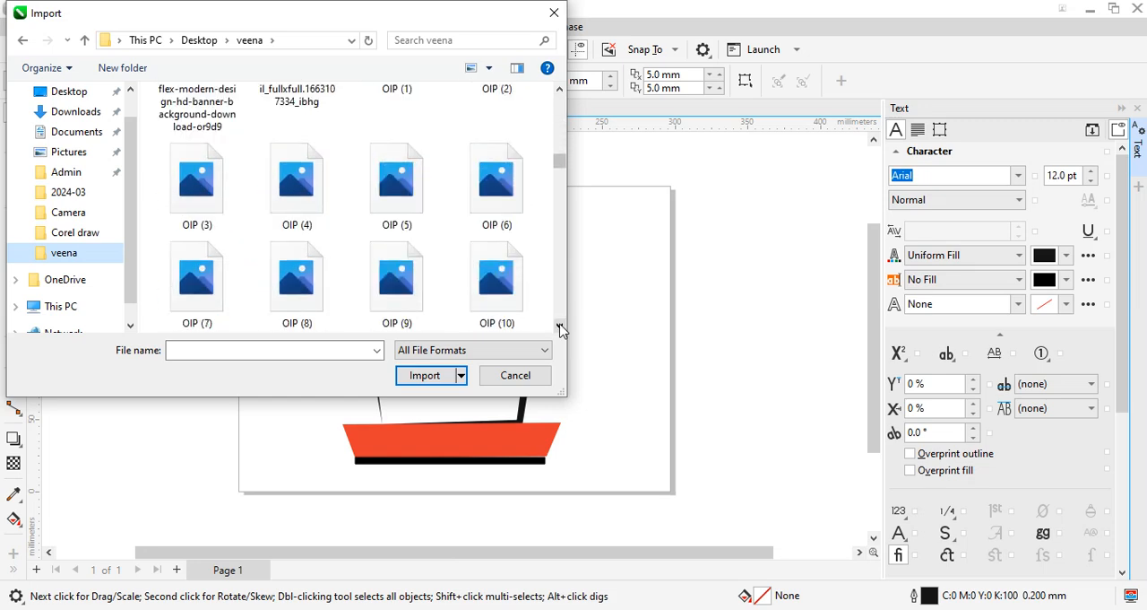
click(559, 328)
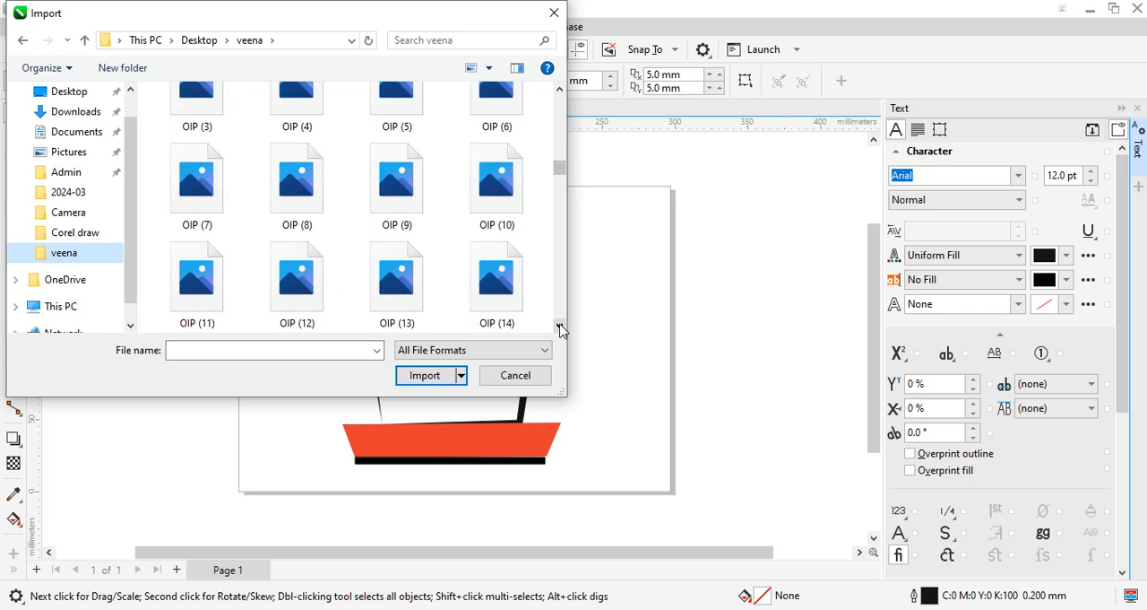
drag(560, 170, 551, 285)
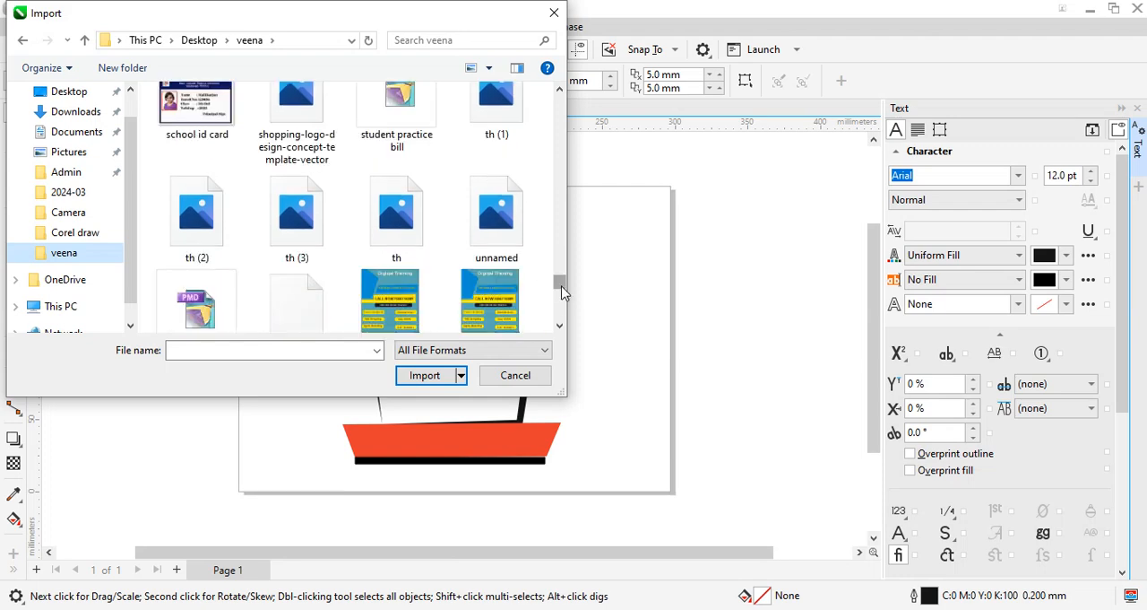
drag(562, 292, 558, 269)
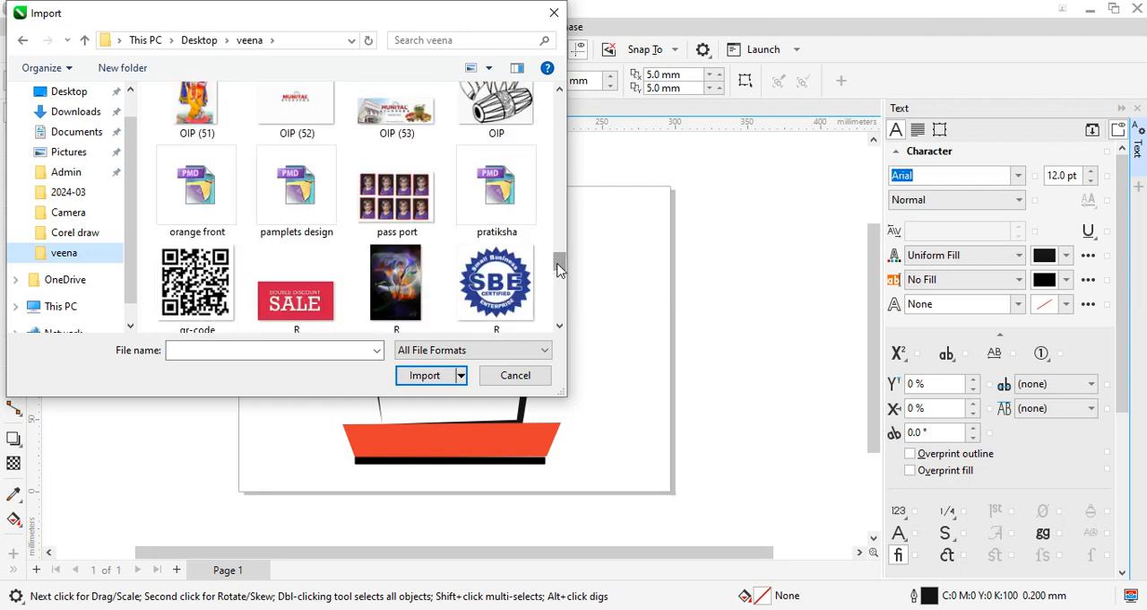
drag(558, 266, 557, 254)
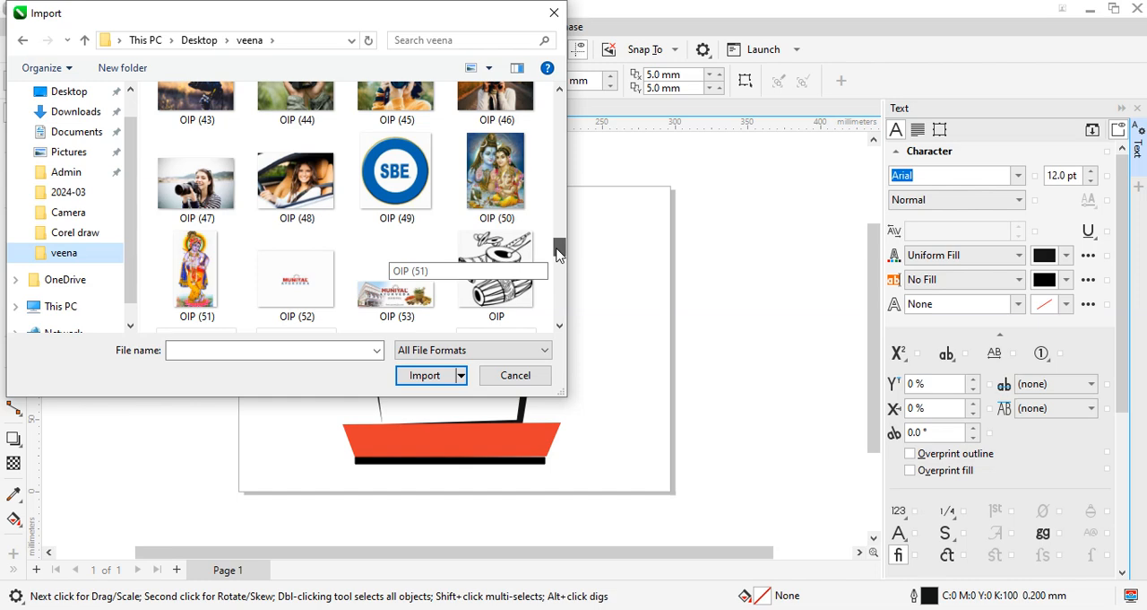
click(489, 190)
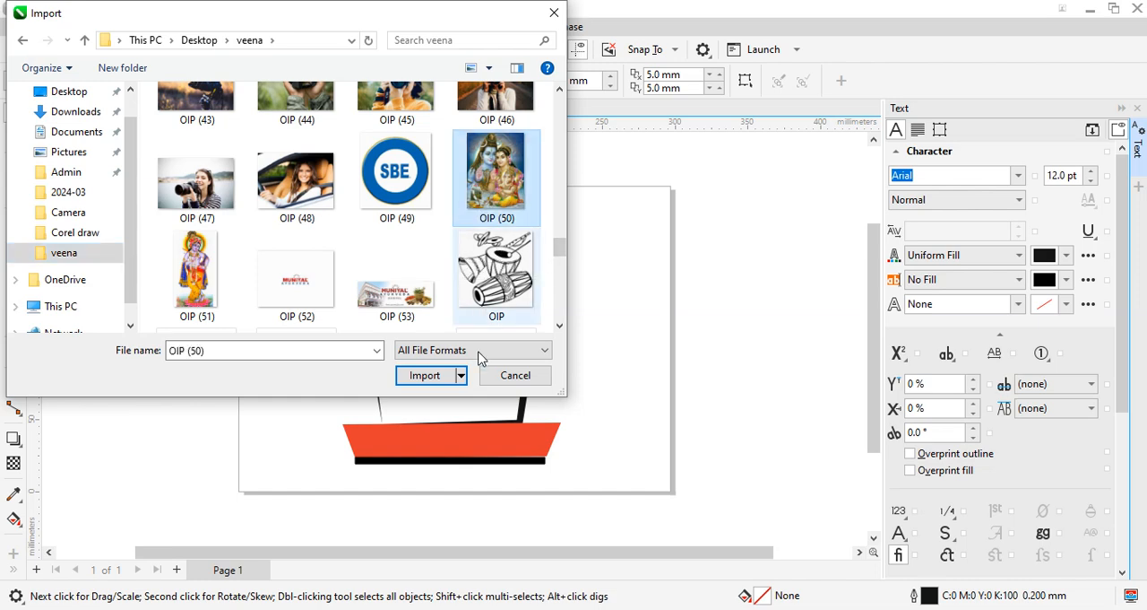
click(426, 376)
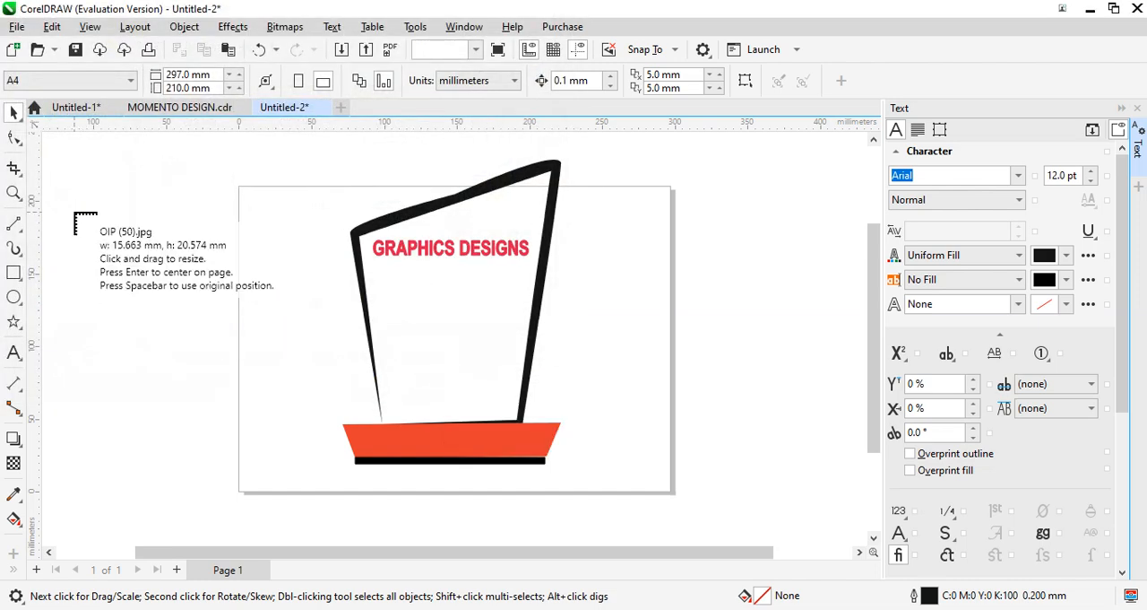
drag(173, 339, 69, 207)
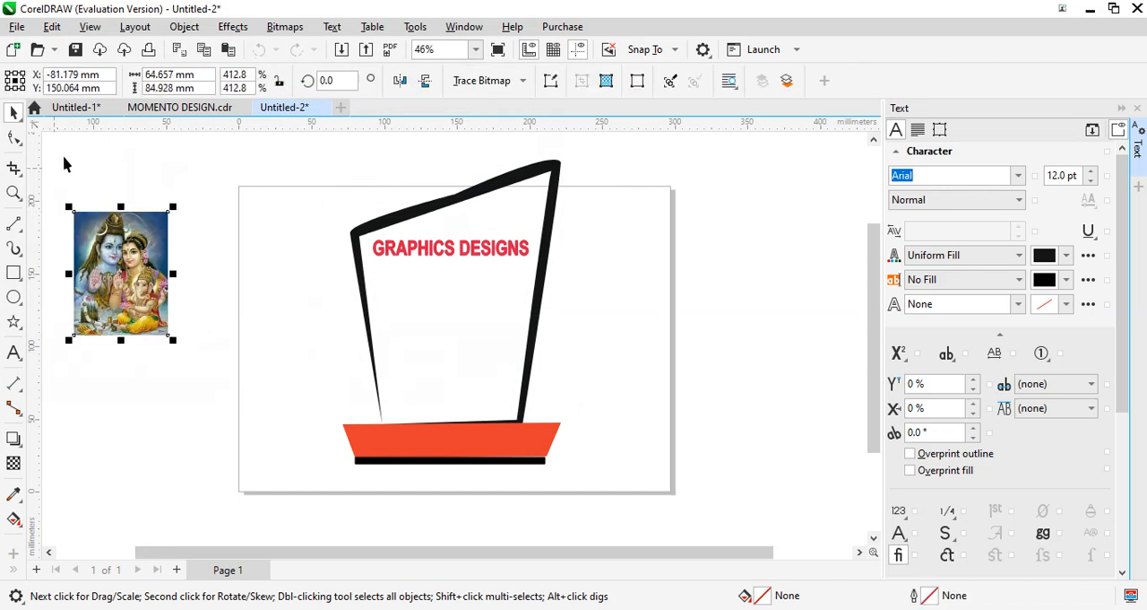
- Draw a near-circular ellipse about 52 mm wide and 54 mm tall over the page's upper-left corner
click(15, 302)
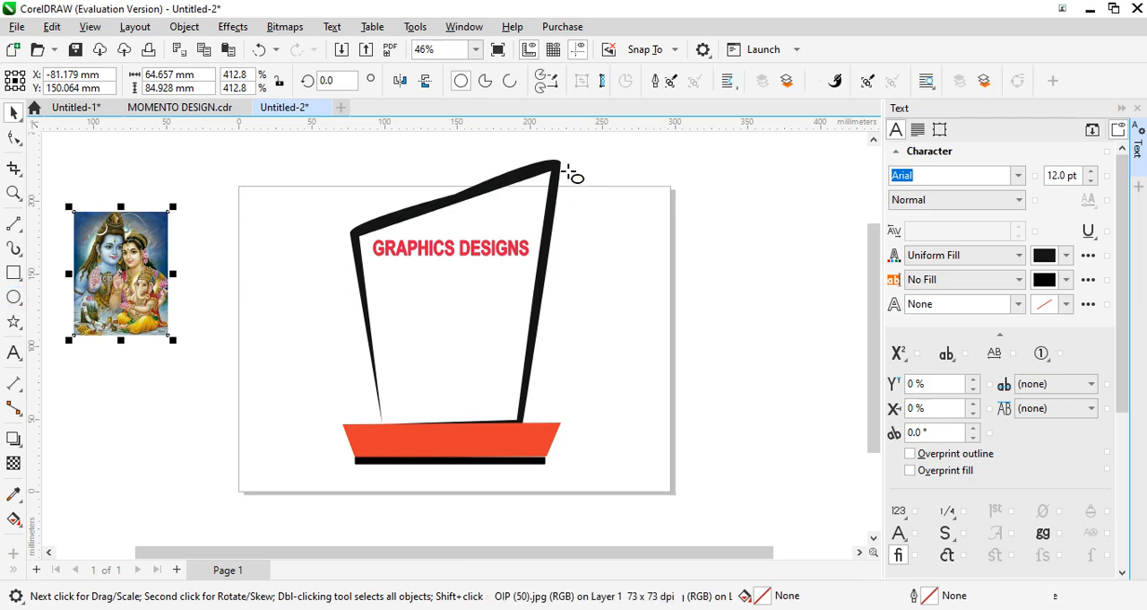
drag(238, 154, 318, 235)
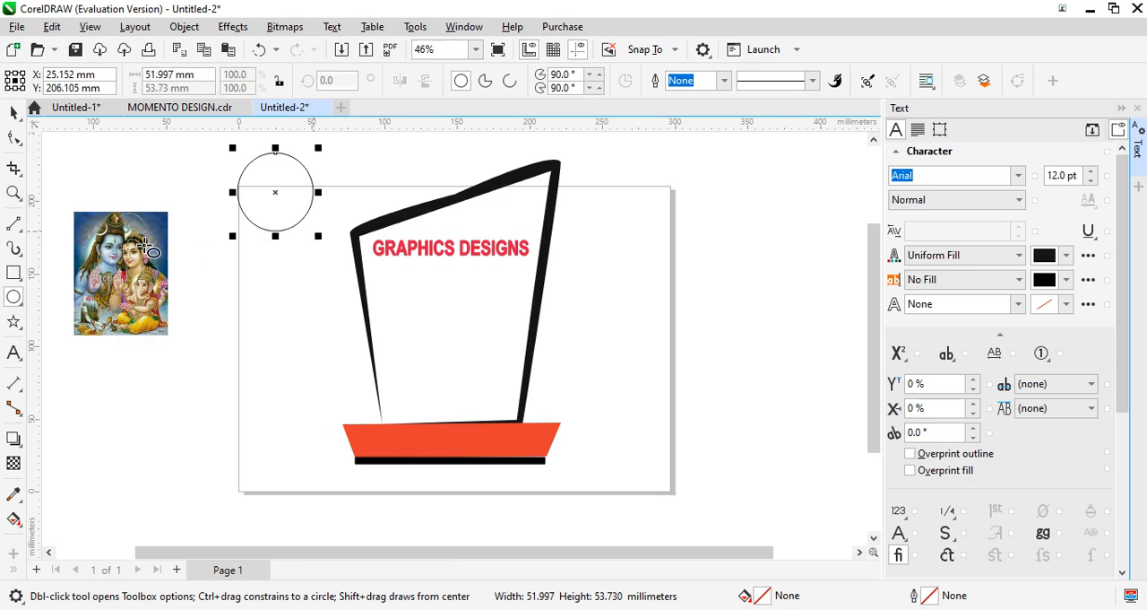
click(13, 112)
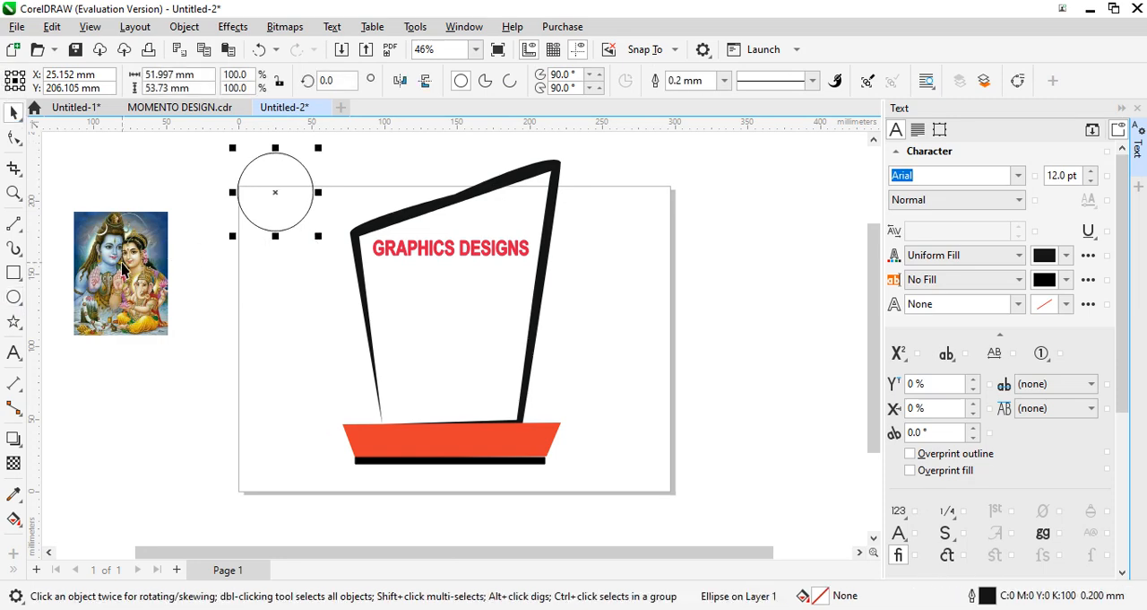
- Resize the imported picture against the ellipse to about 52 mm wide and 57 mm tall, and set it back beside the page
click(123, 269)
drag(123, 269, 287, 205)
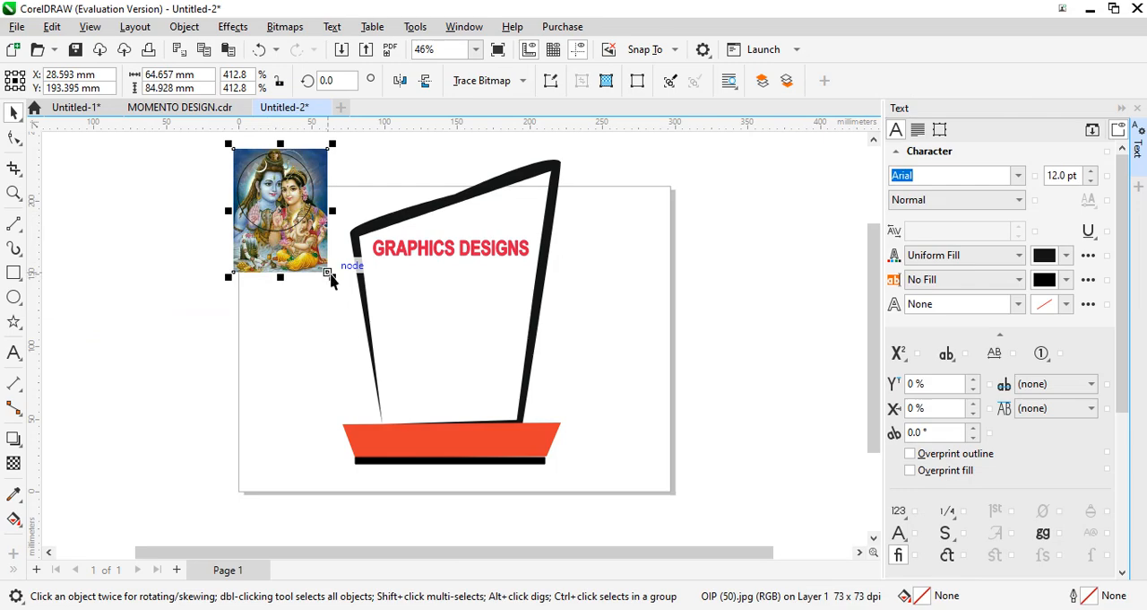
drag(331, 273, 330, 274)
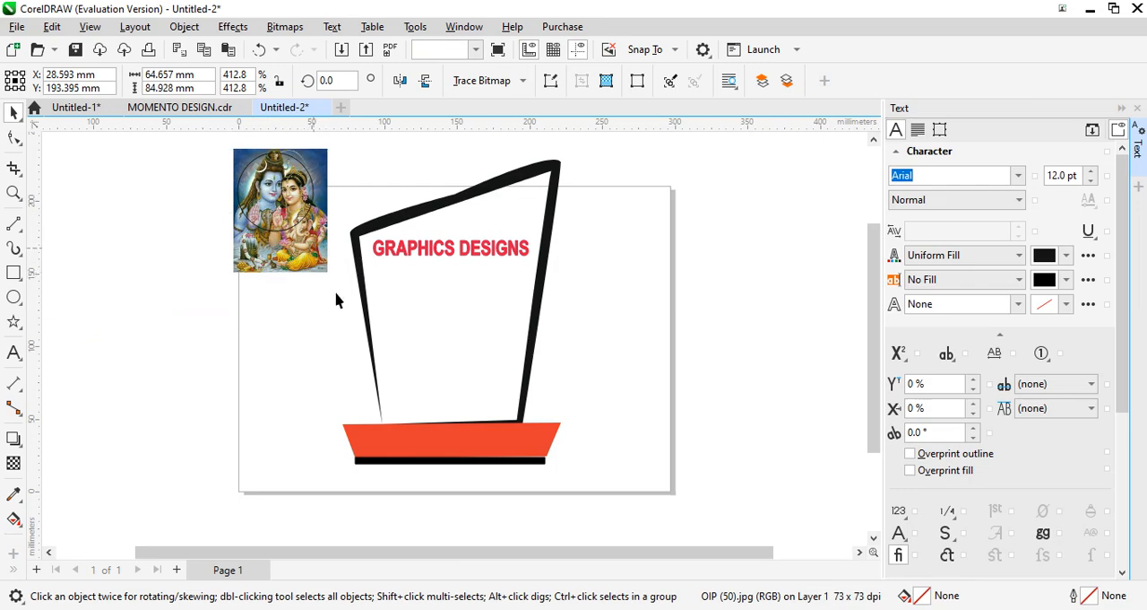
click(325, 277)
click(316, 266)
click(315, 266)
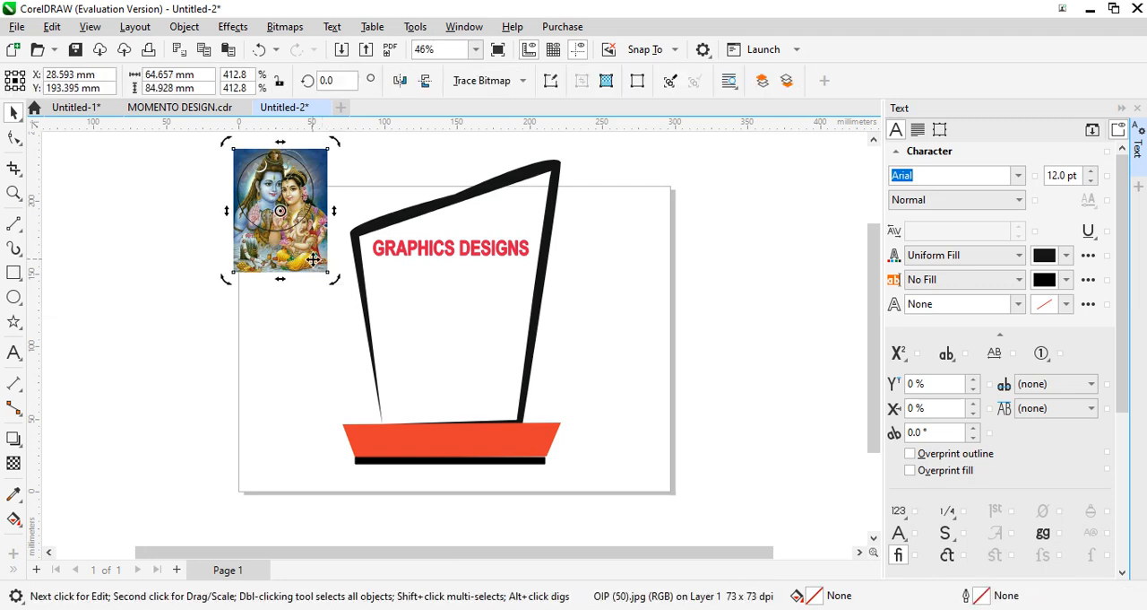
click(316, 266)
click(315, 272)
drag(331, 278, 304, 236)
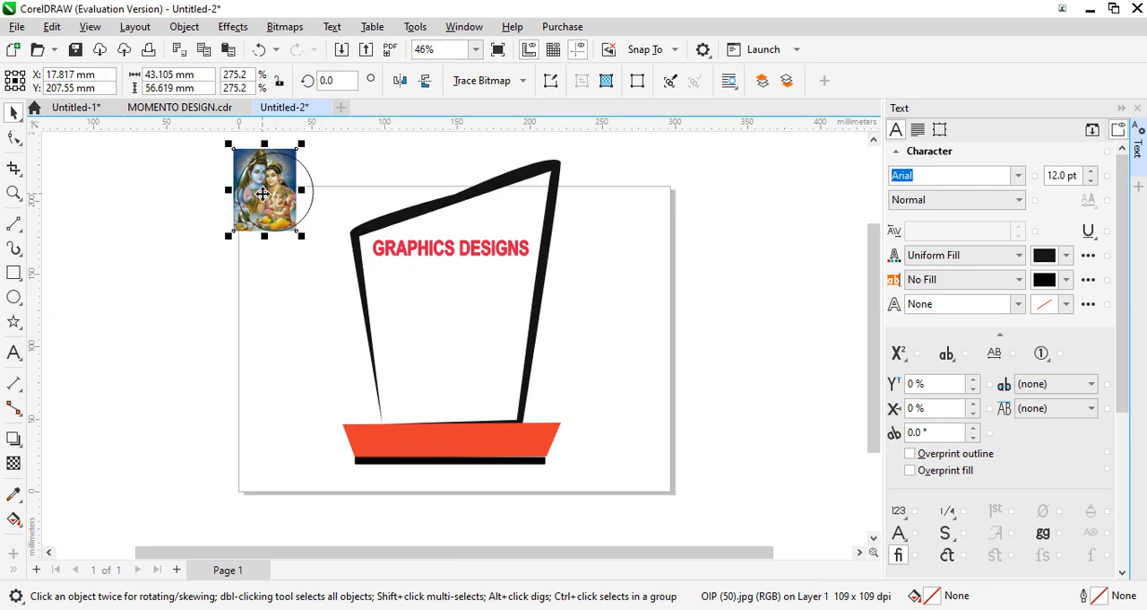
drag(263, 194, 225, 195)
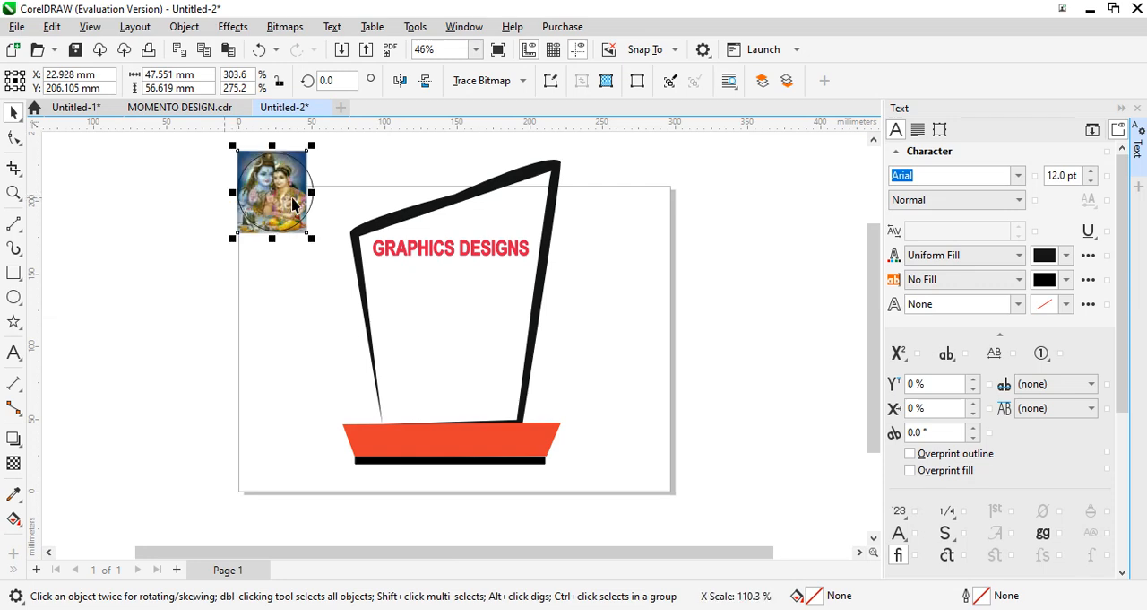
drag(311, 192, 134, 248)
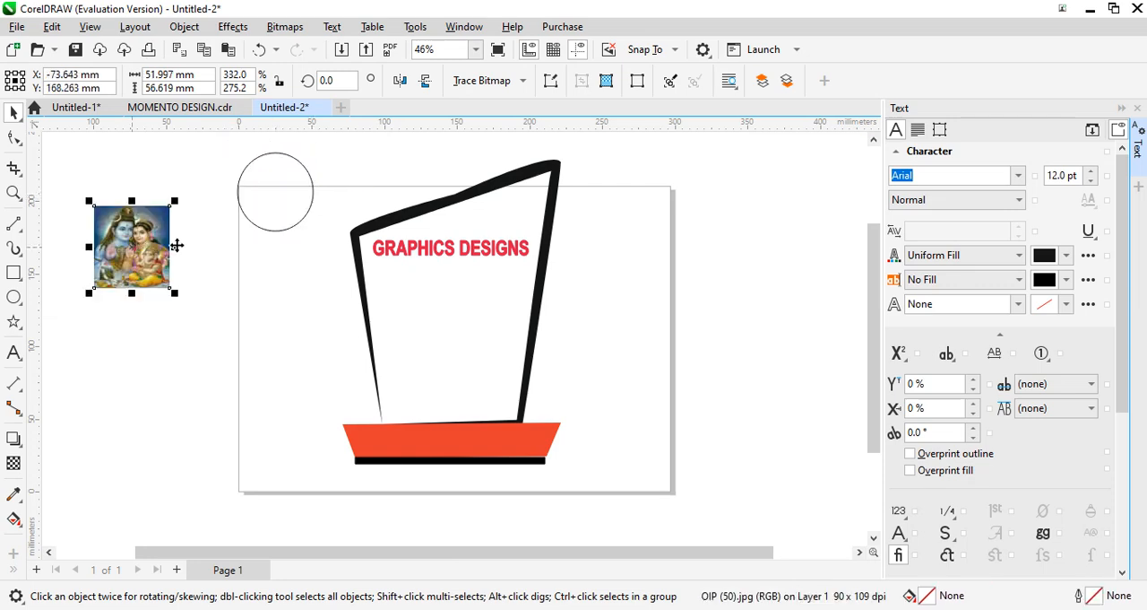
- PowerClip the imported picture inside the ellipse
click(242, 215)
click(242, 215)
click(241, 217)
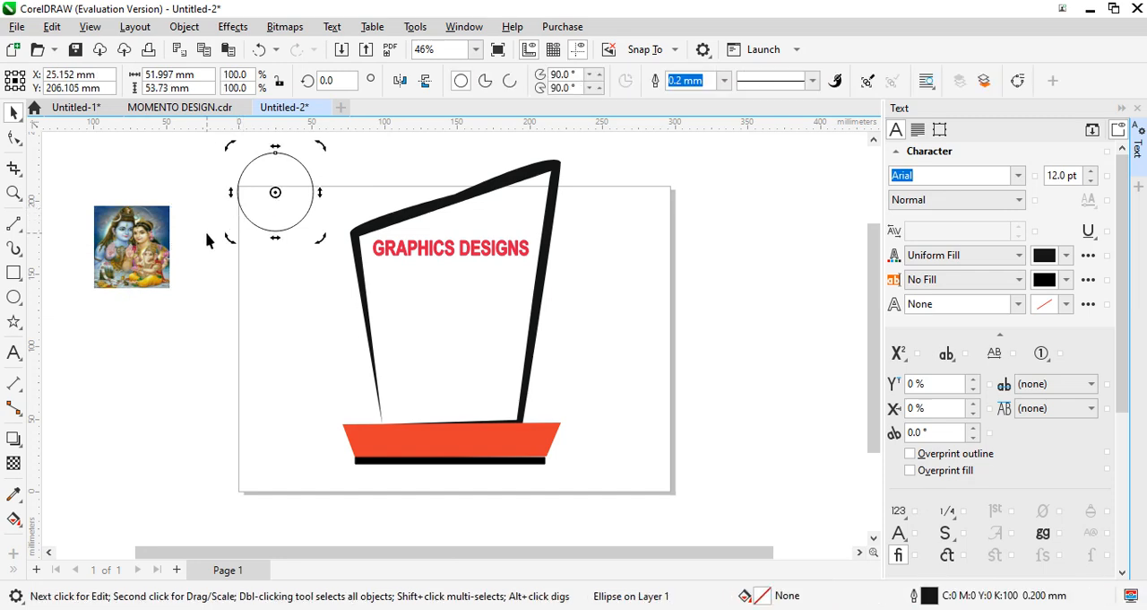
click(243, 209)
click(157, 235)
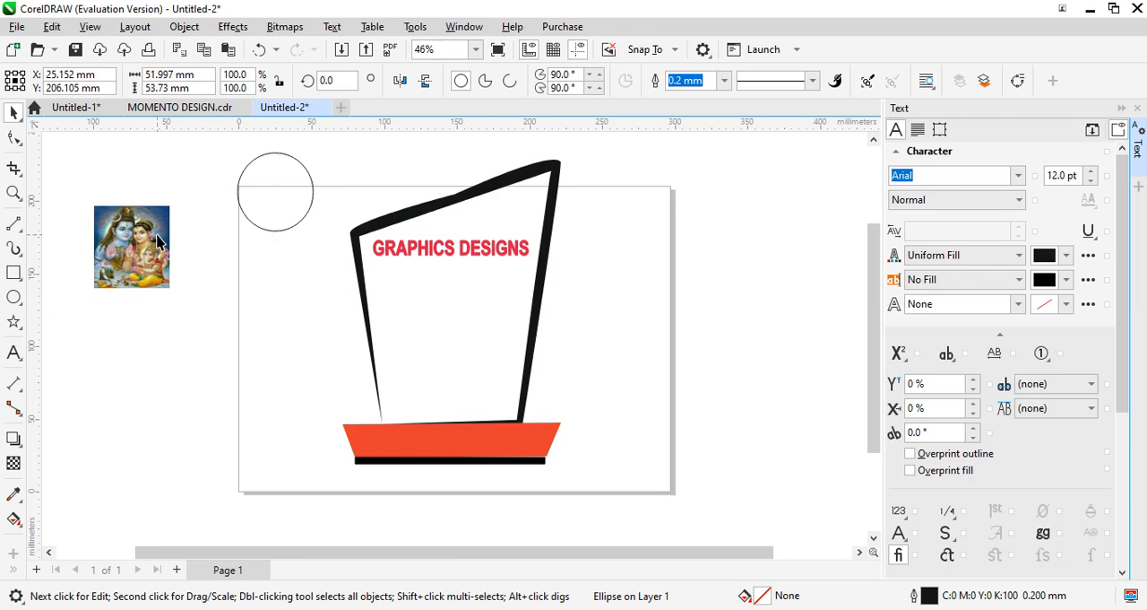
click(157, 240)
click(135, 253)
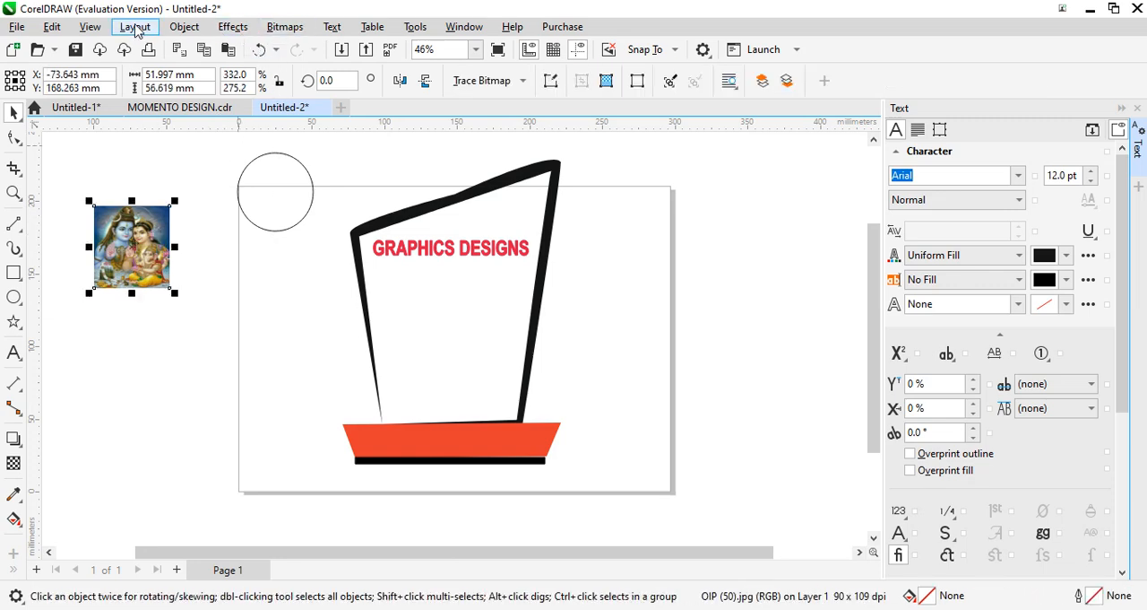
click(182, 28)
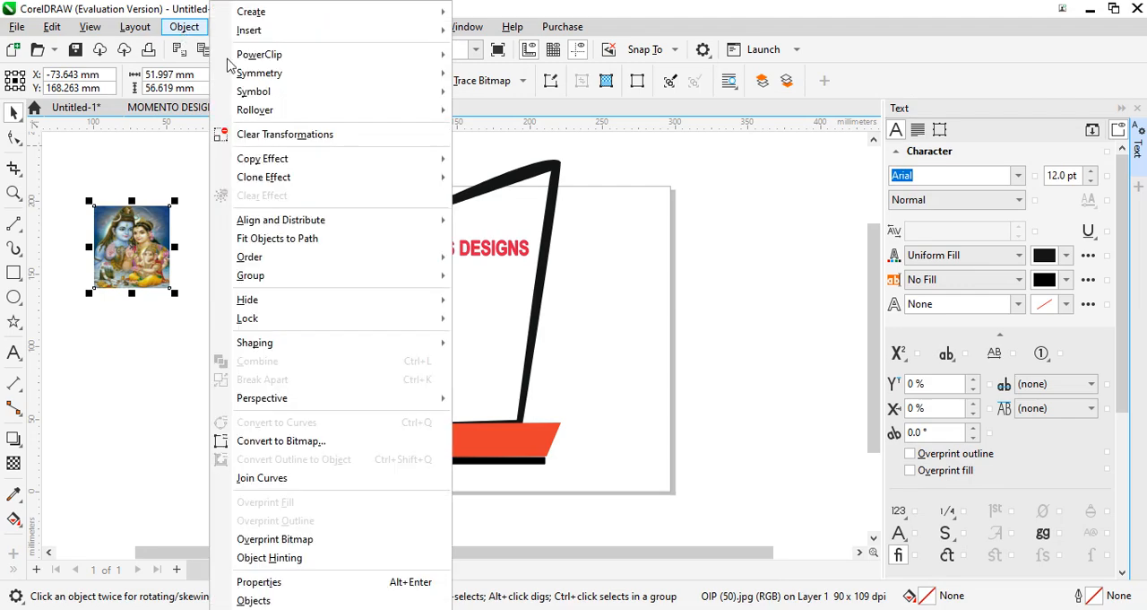
mouse_move(348, 57)
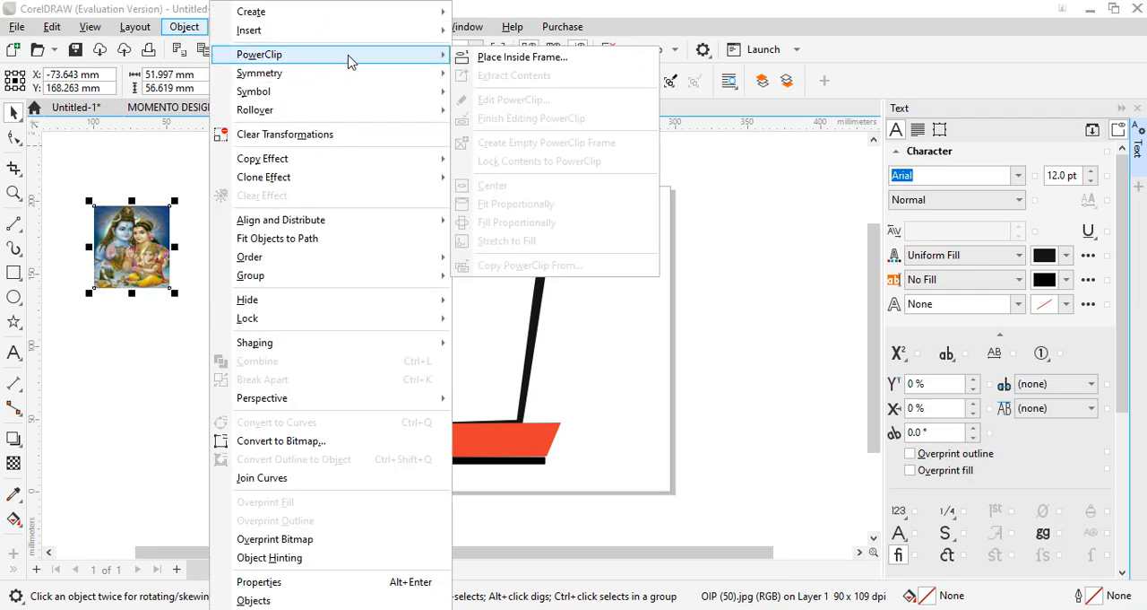
click(512, 59)
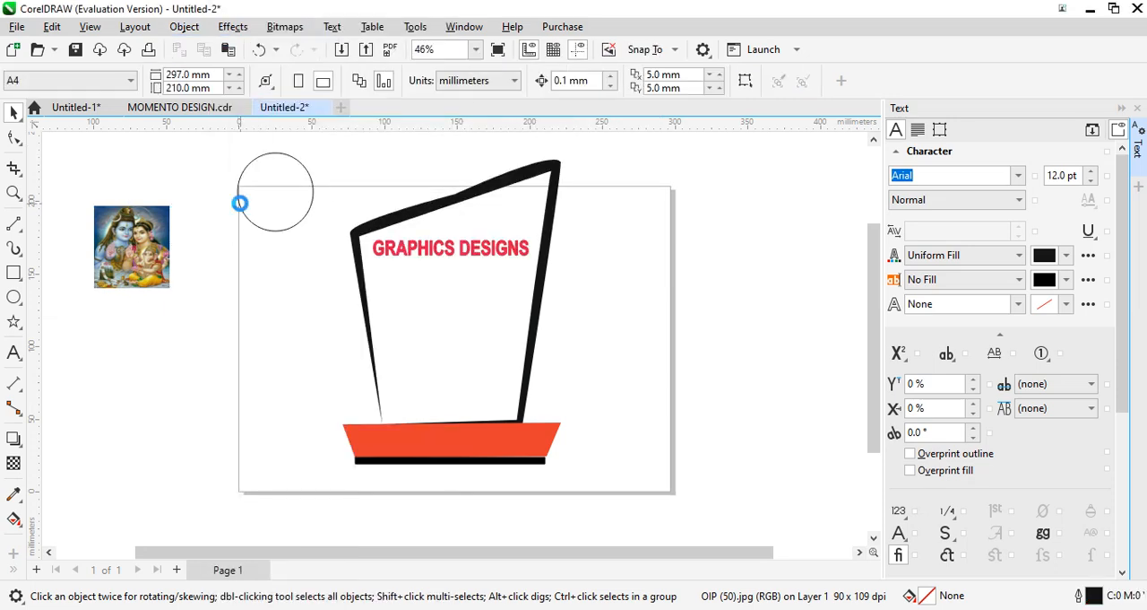
click(239, 202)
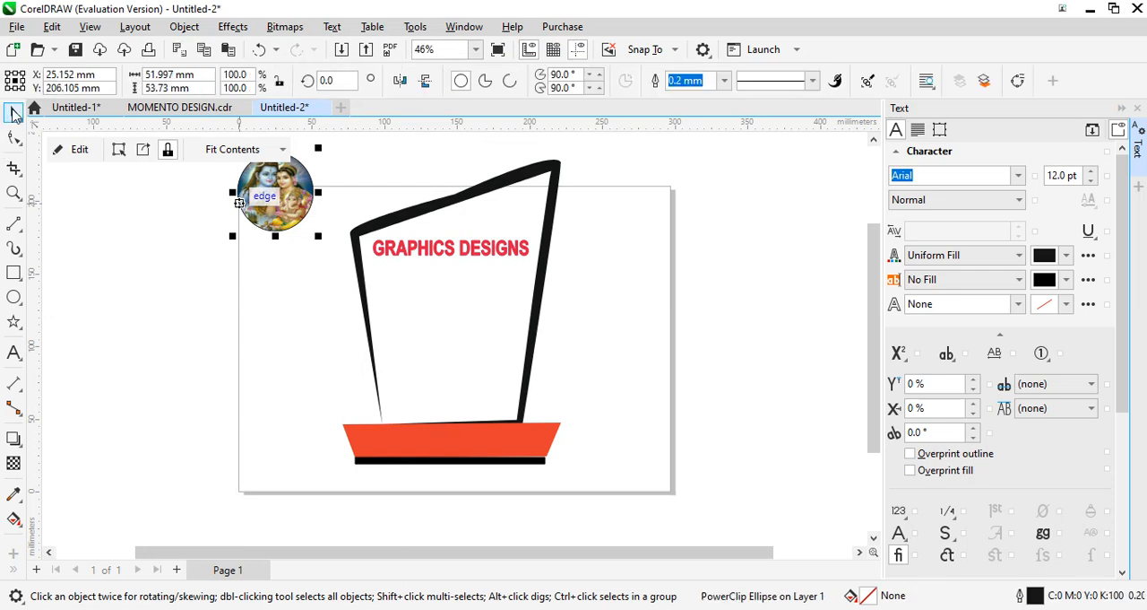
- Shrink the clipped ellipse to about 40 mm wide and 42 mm tall and move it into the memento body's upper-right corner
drag(322, 150, 303, 163)
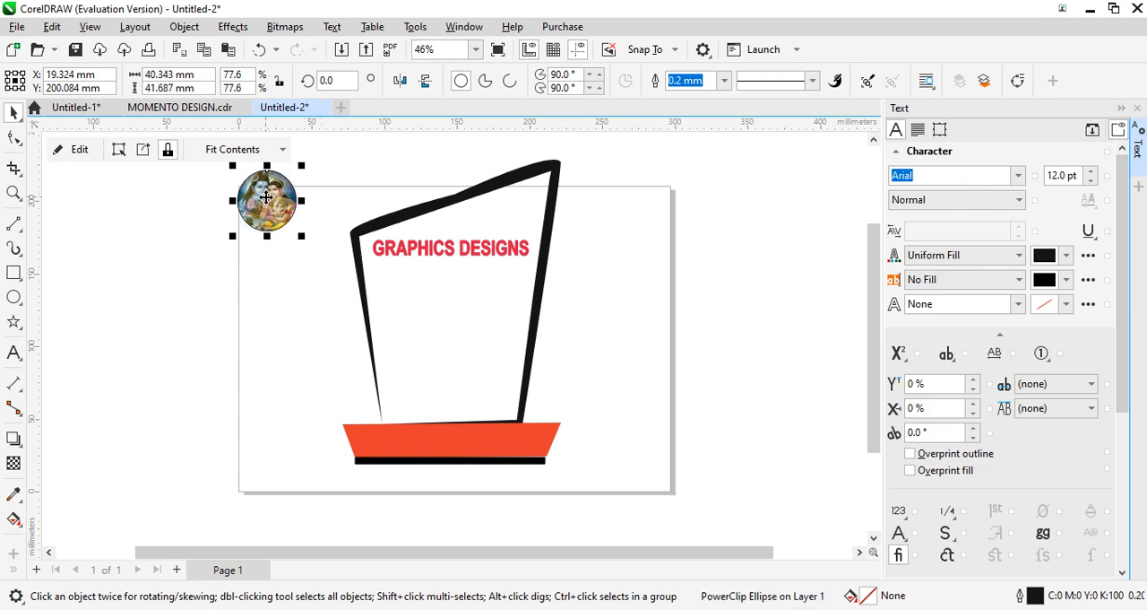
drag(277, 201, 529, 215)
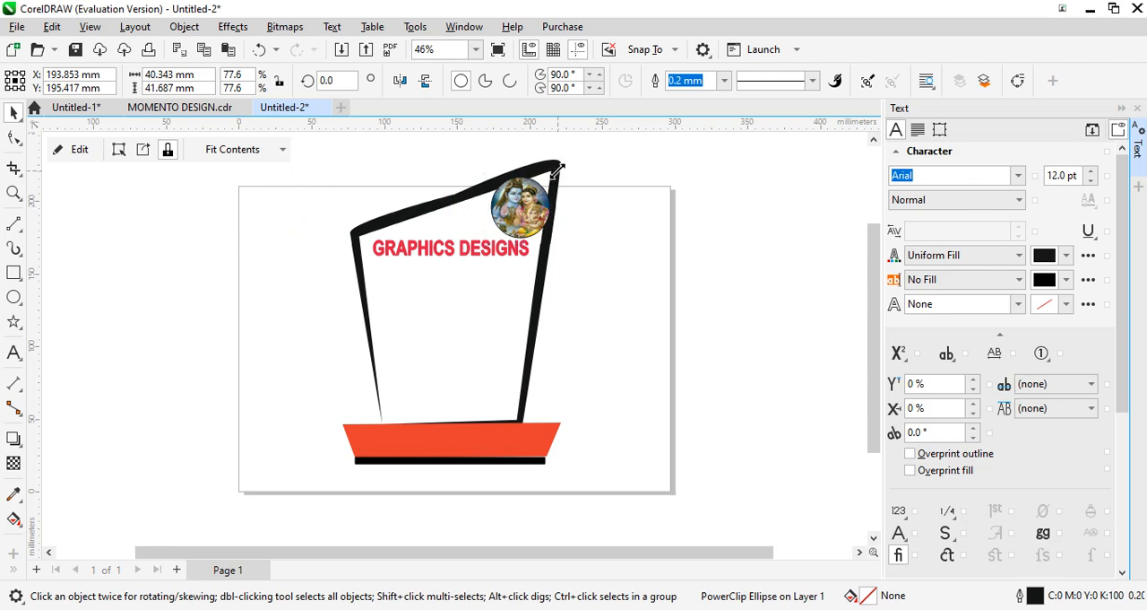
- Shrink the clipped round picture to about 33 mm wide and 35 mm tall and remove its outline
drag(557, 170, 536, 204)
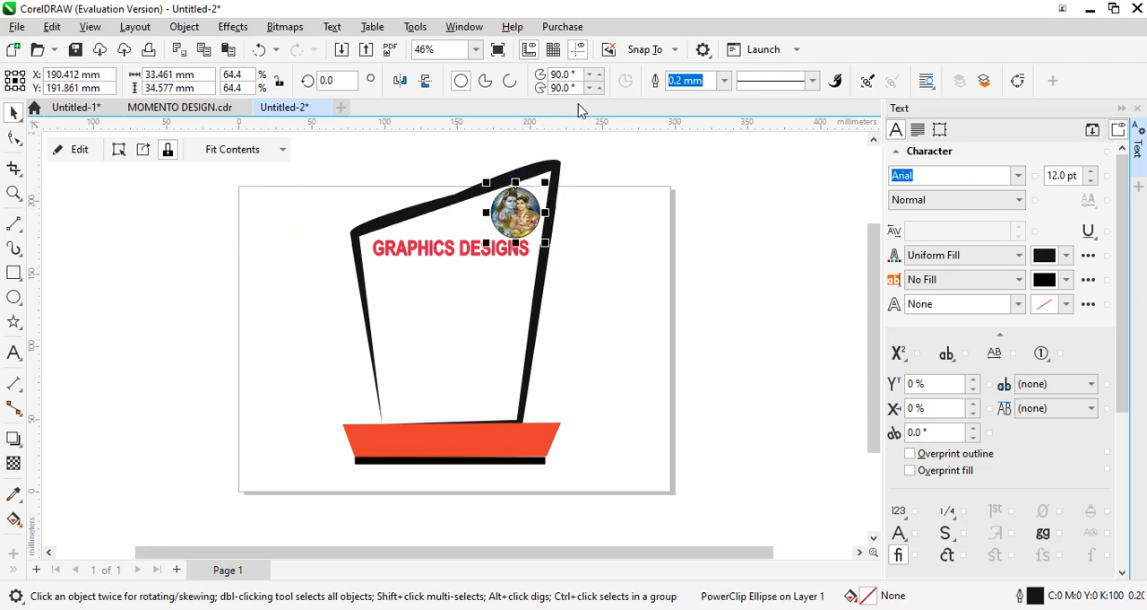
click(726, 84)
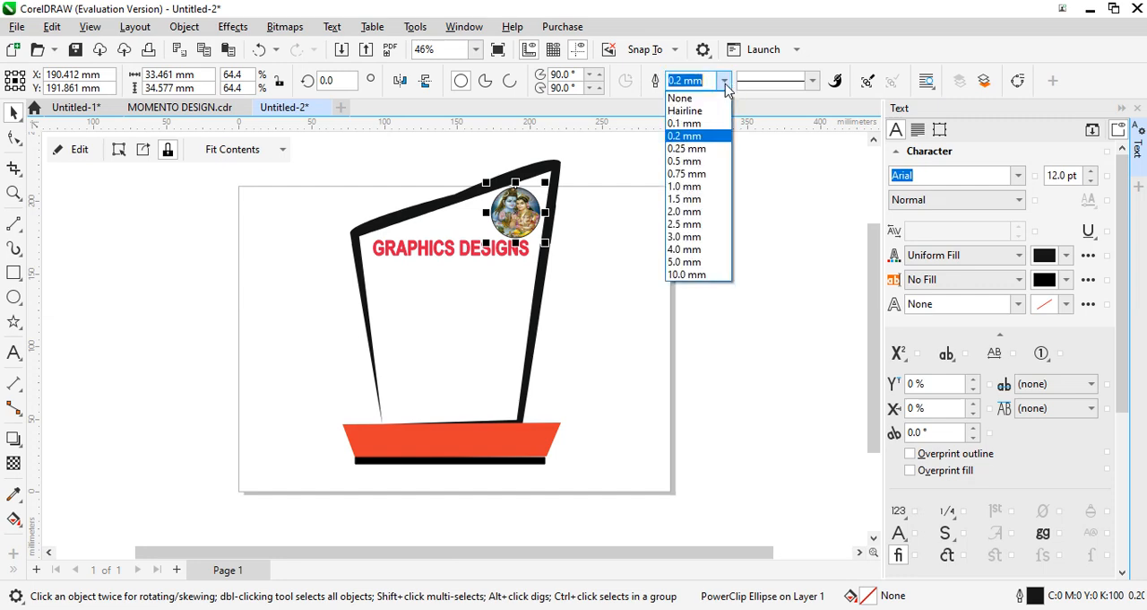
click(713, 101)
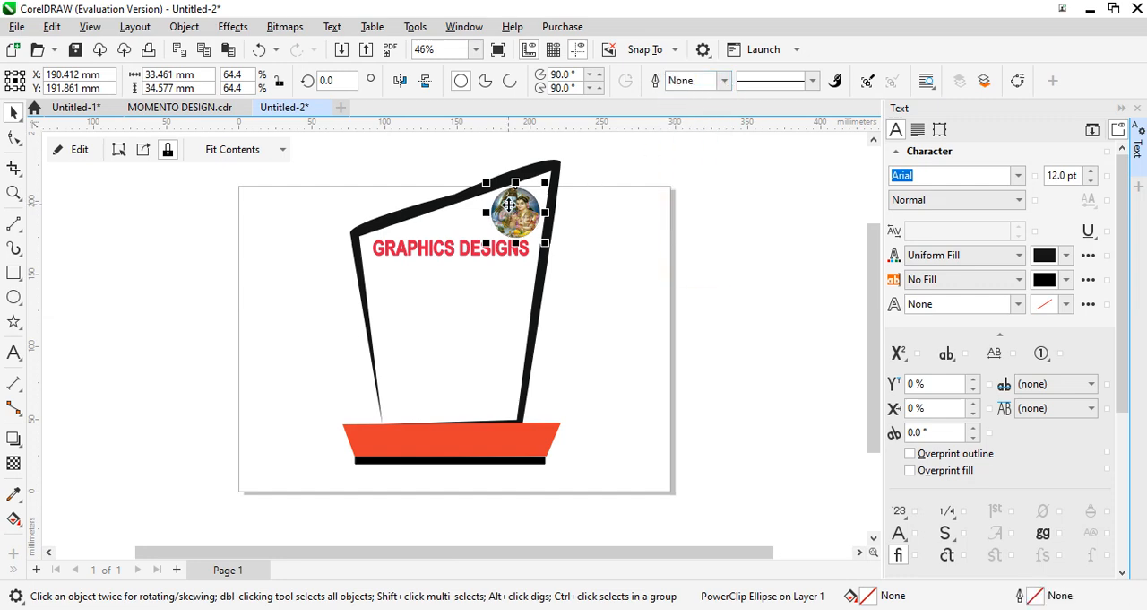
- Fit the round picture into the memento body's upper-right corner, centred at about X 194 mm and Y 194 mm
drag(510, 213, 519, 192)
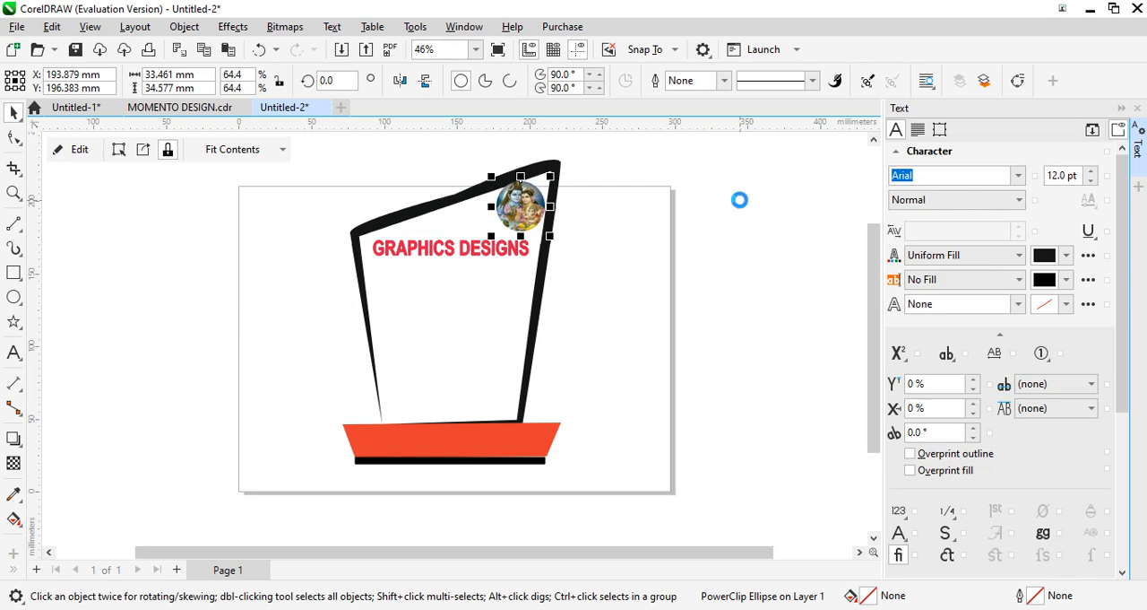
key(Down)
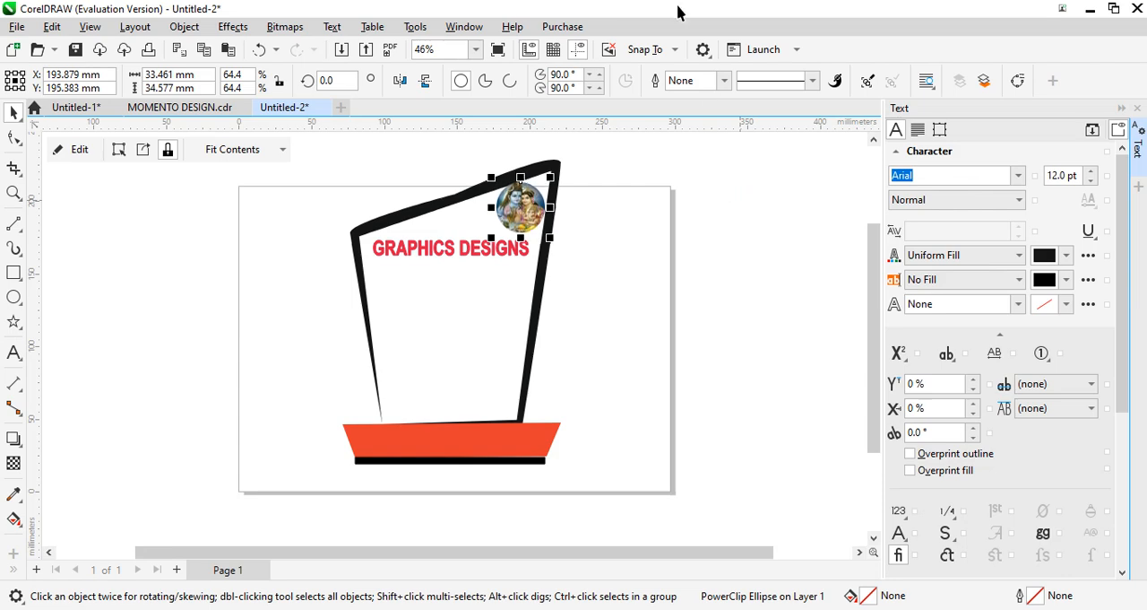
click(628, 282)
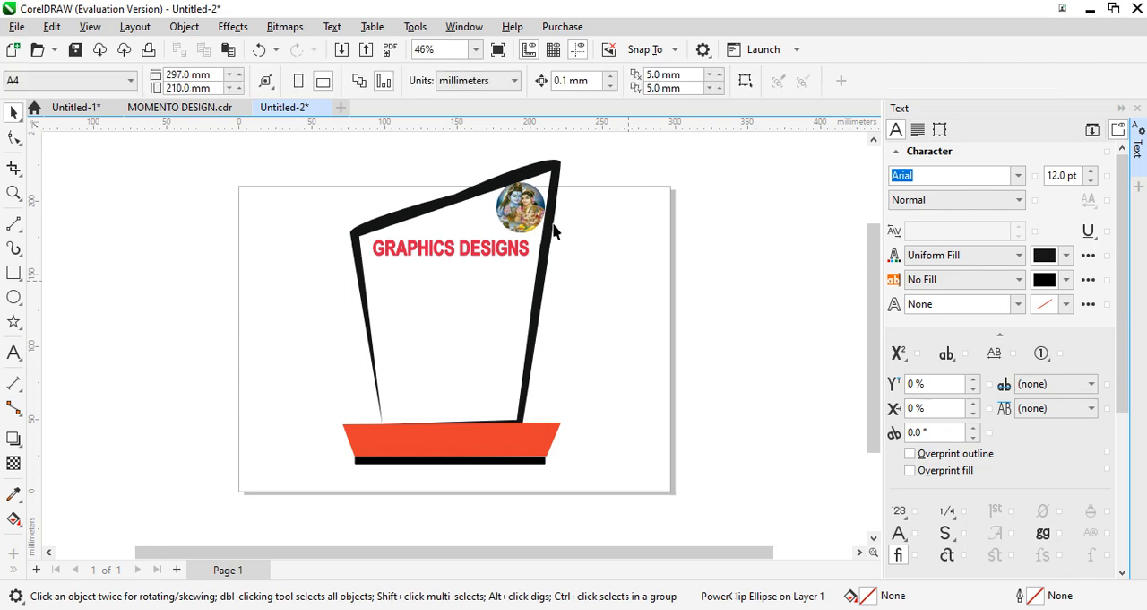
click(522, 220)
click(522, 220)
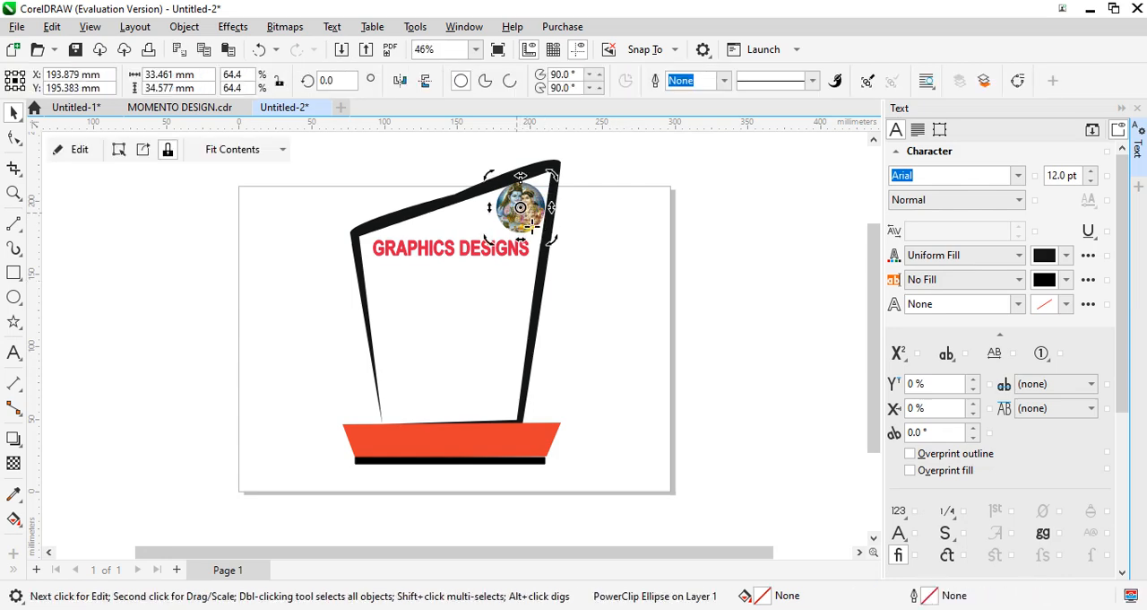
click(522, 202)
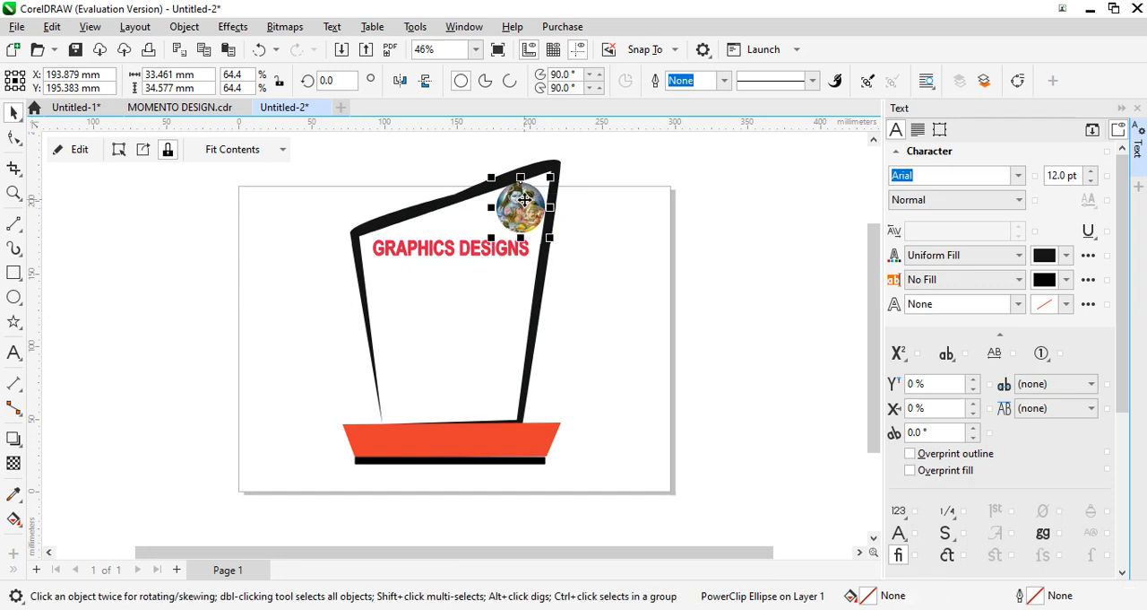
drag(524, 199, 524, 200)
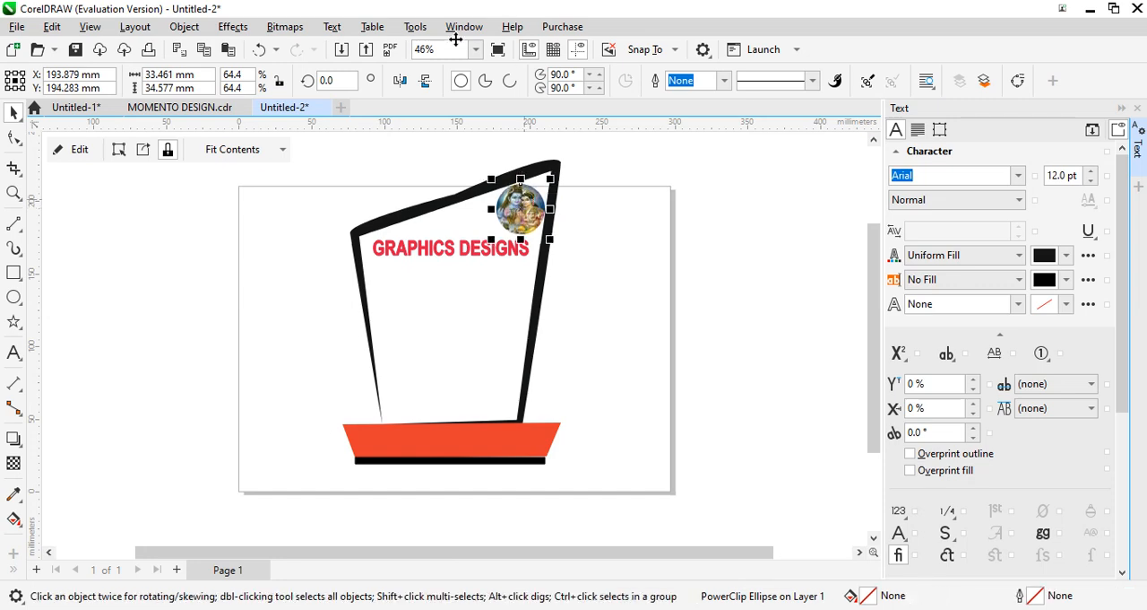
click(260, 299)
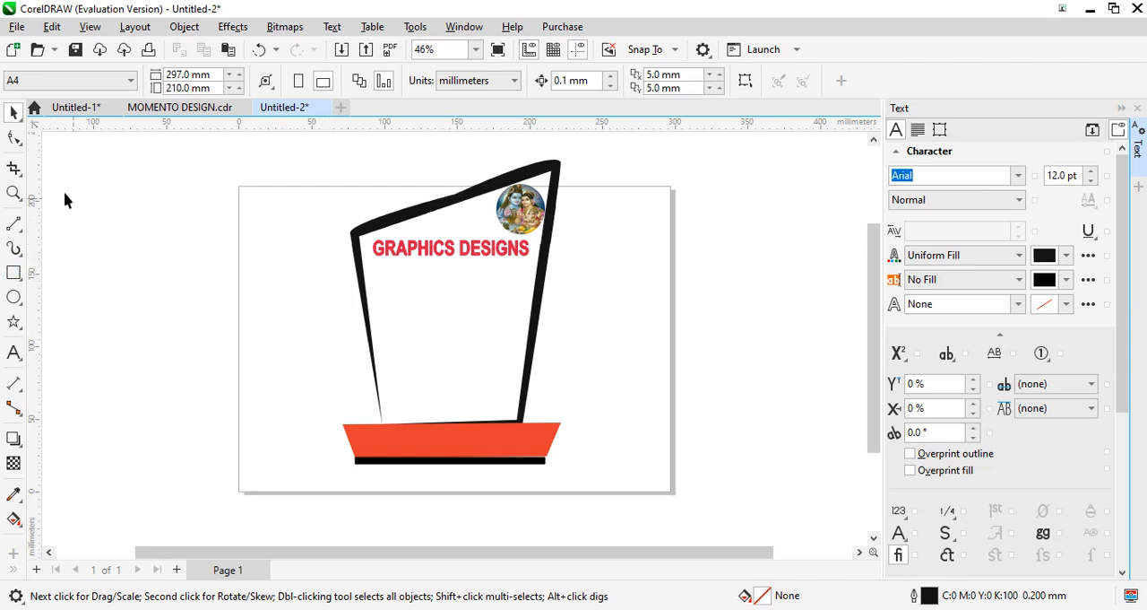
- Import the compass logo OIP (17) from the veena folder and place it beside the page about 59 mm wide and 62 mm tall
right_click(73, 236)
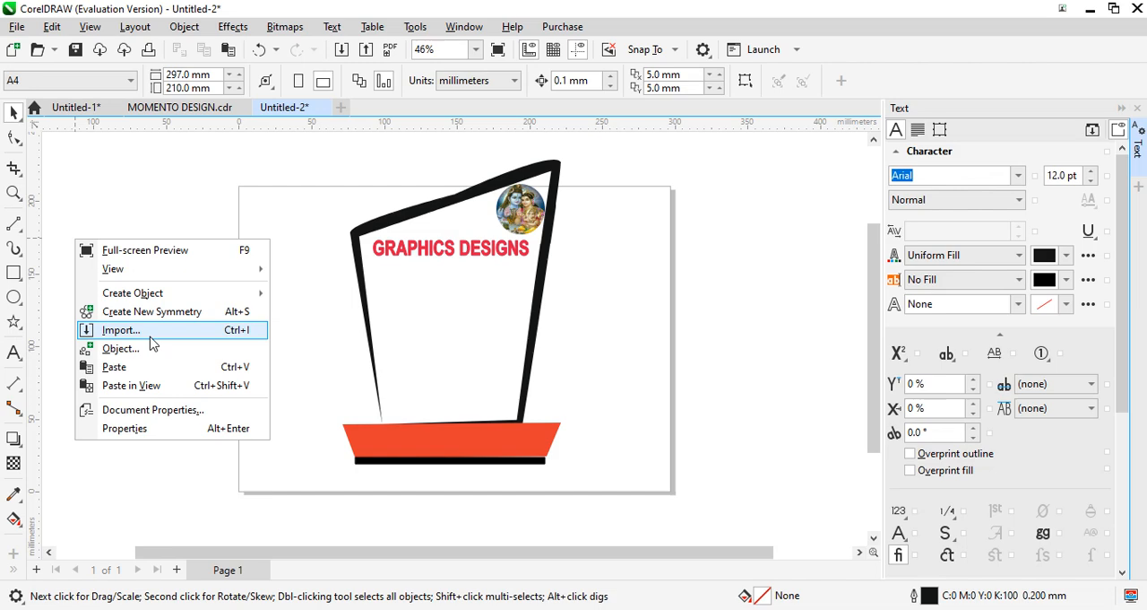
click(151, 332)
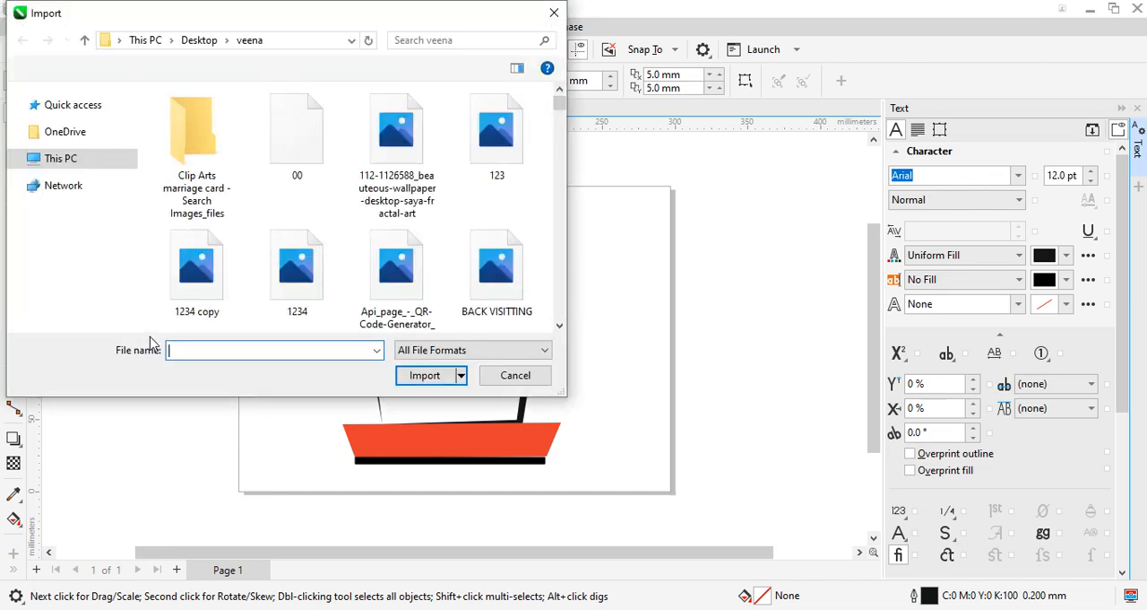
scroll(560, 327, down, 10)
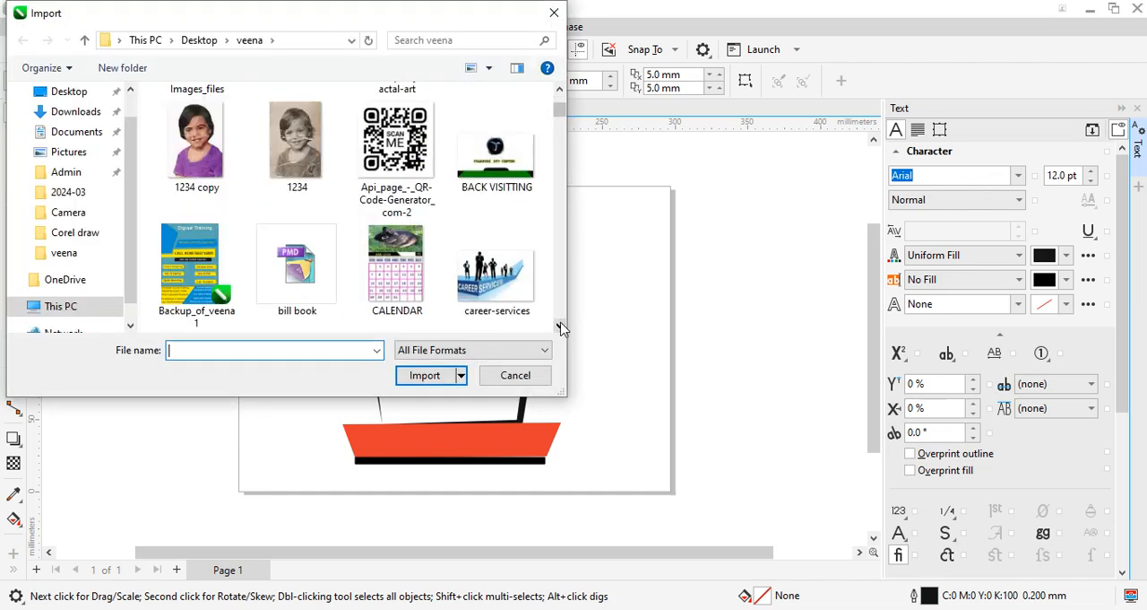
scroll(560, 327, down, 5)
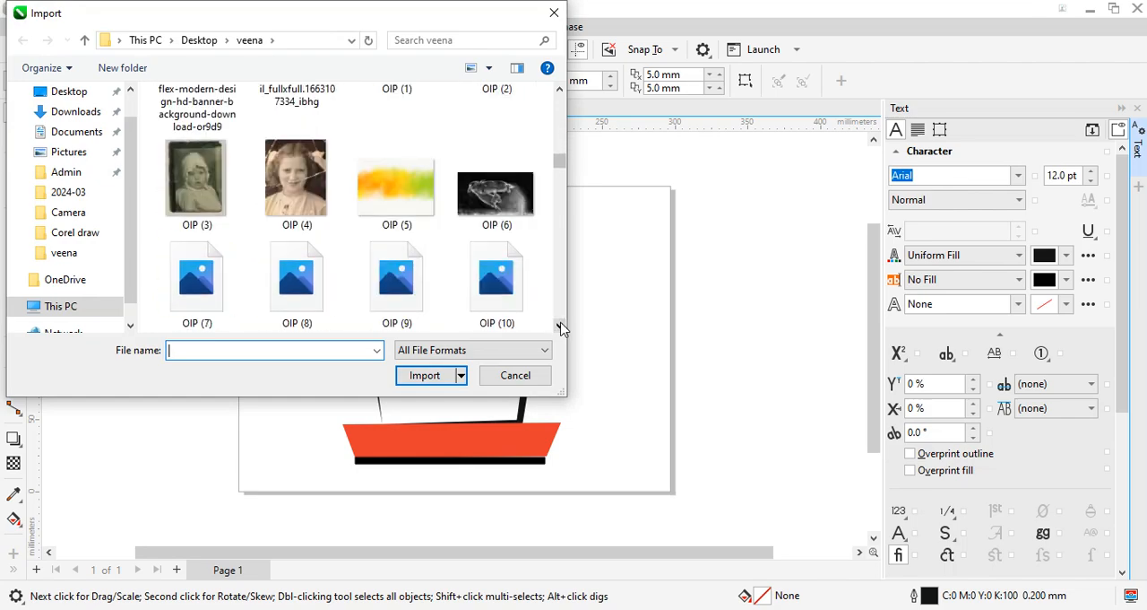
scroll(560, 327, down, 4)
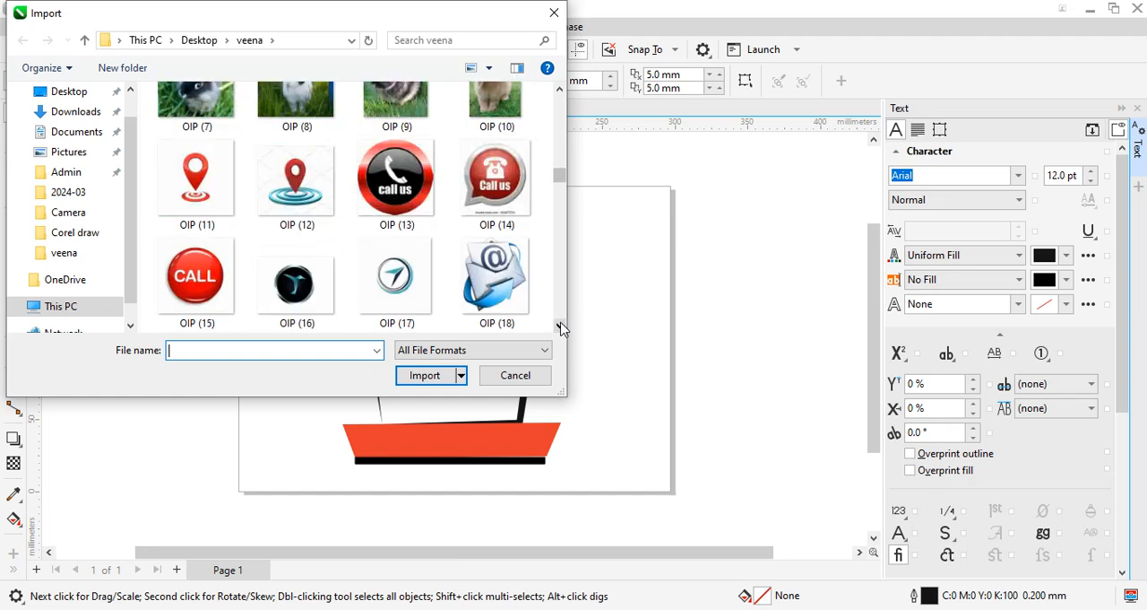
scroll(561, 327, down, 2)
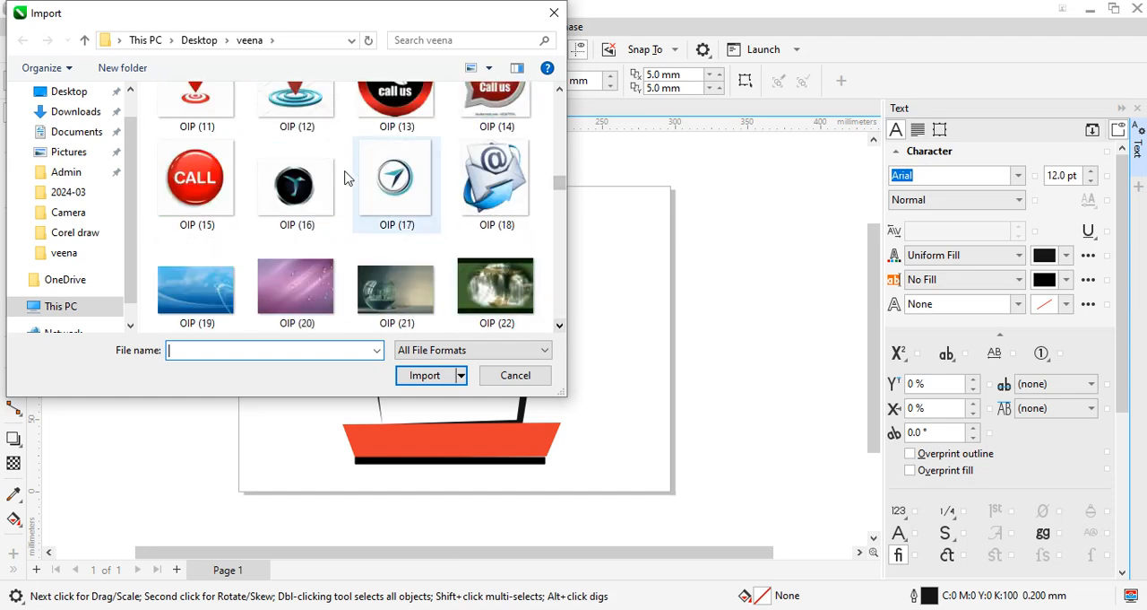
click(391, 191)
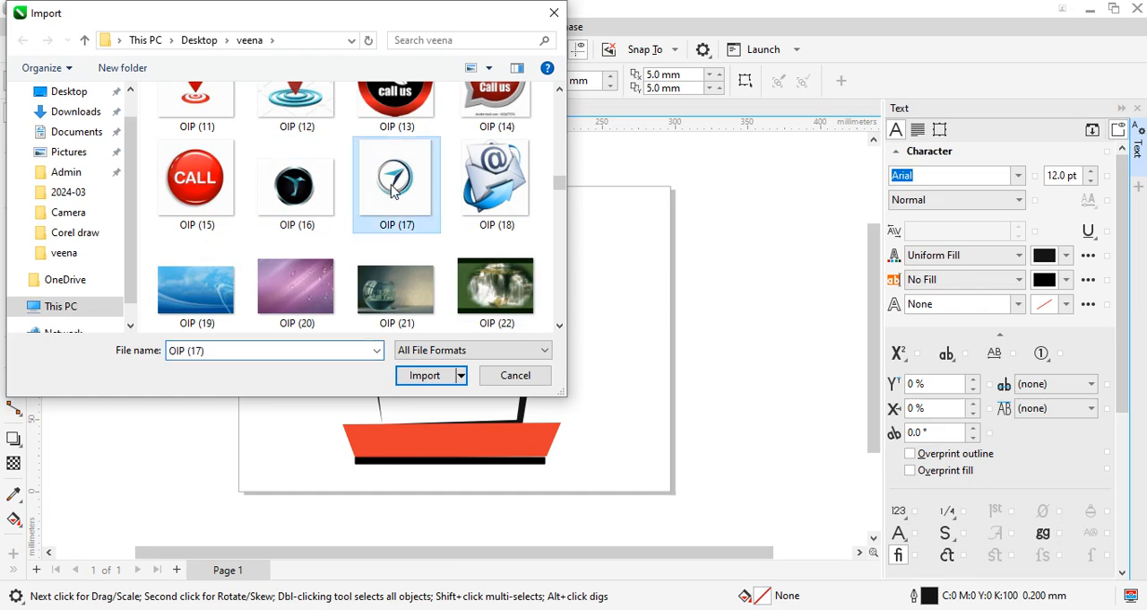
click(428, 377)
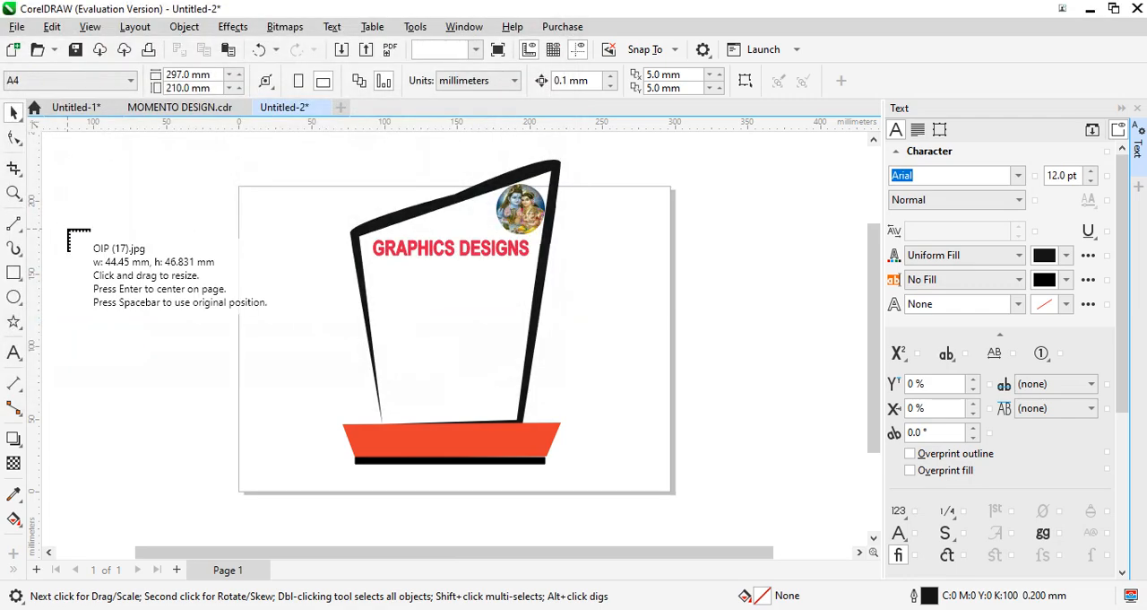
drag(63, 224, 157, 323)
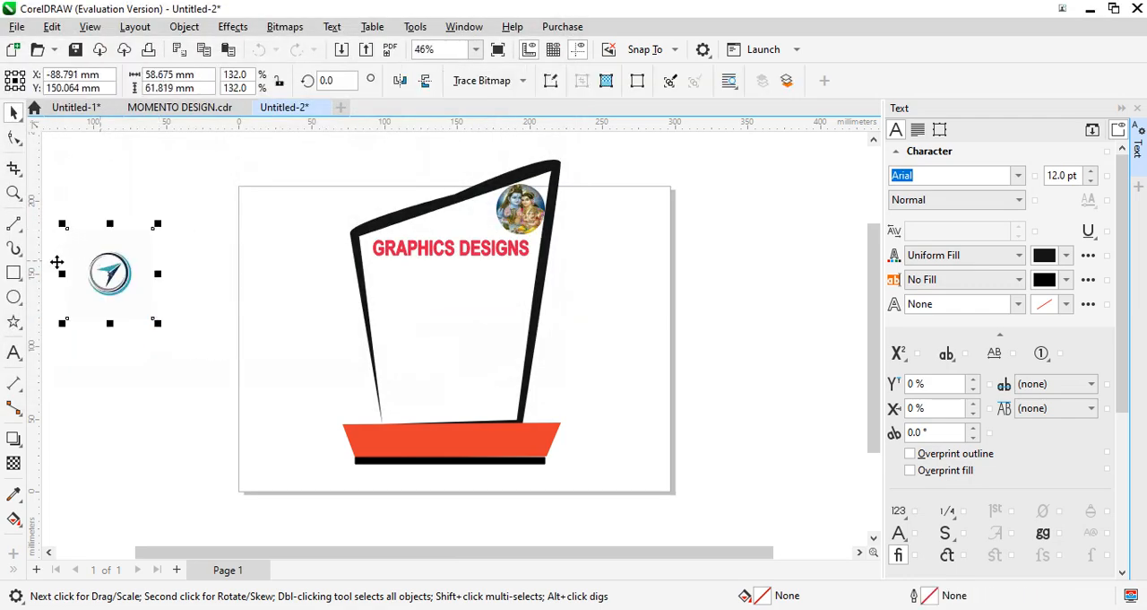
- Erase the background around the compass logo with a round 30.5 mm eraser, undoing the strokes that go wrong
click(20, 175)
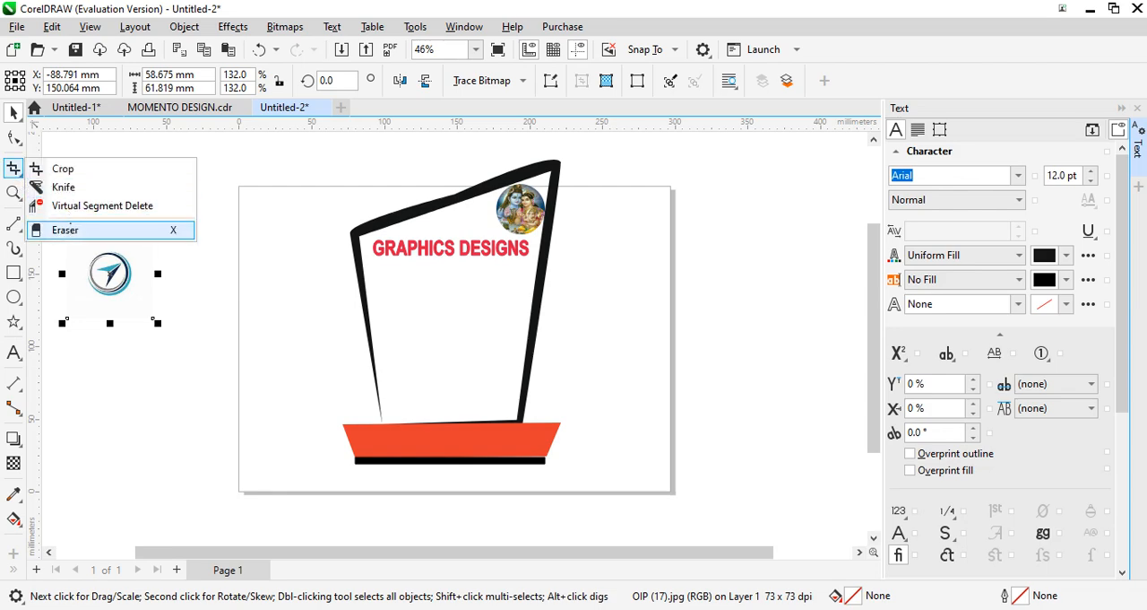
click(67, 230)
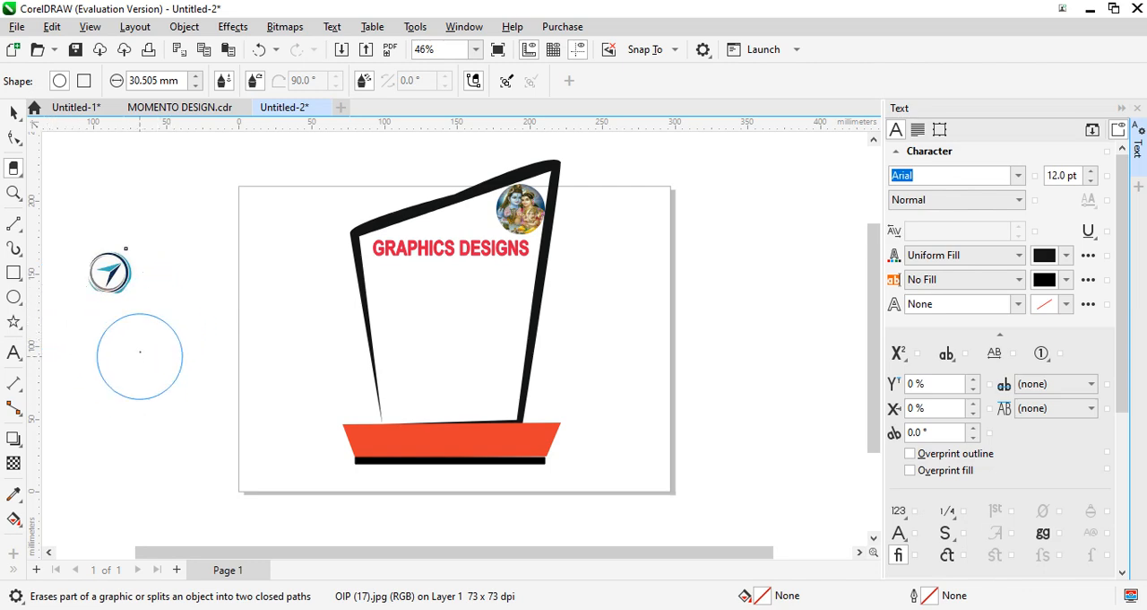
key(ctrl+z)
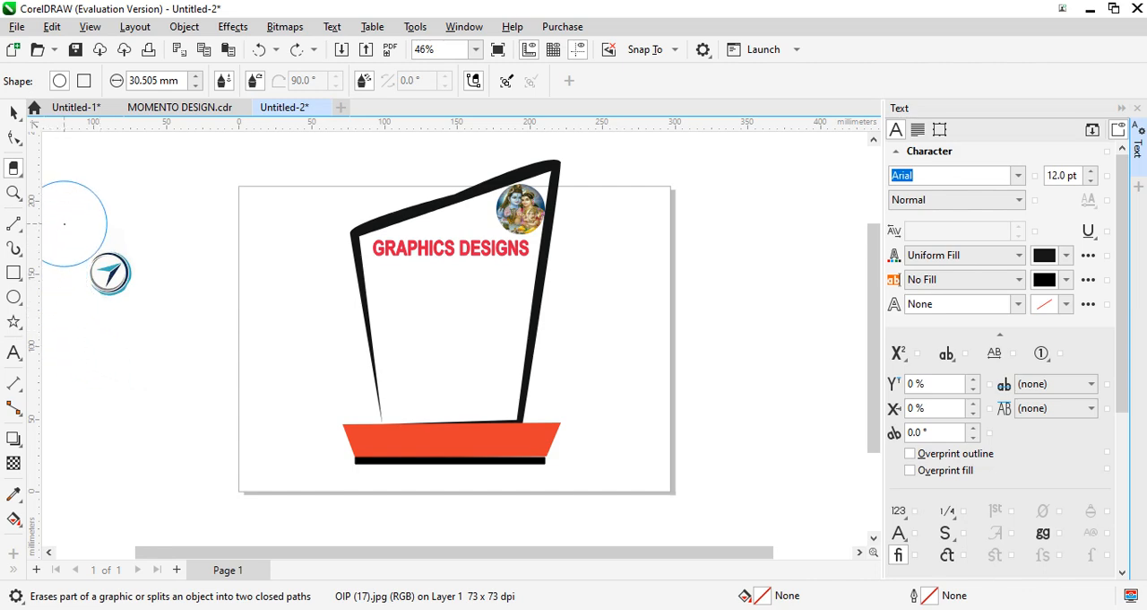
click(71, 216)
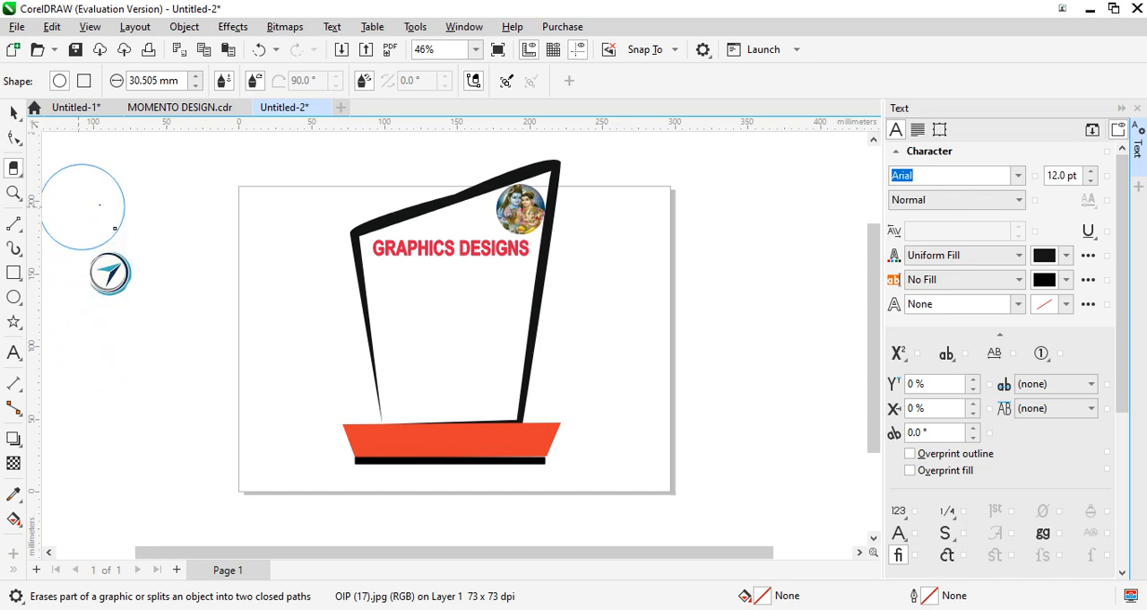
drag(120, 204, 149, 202)
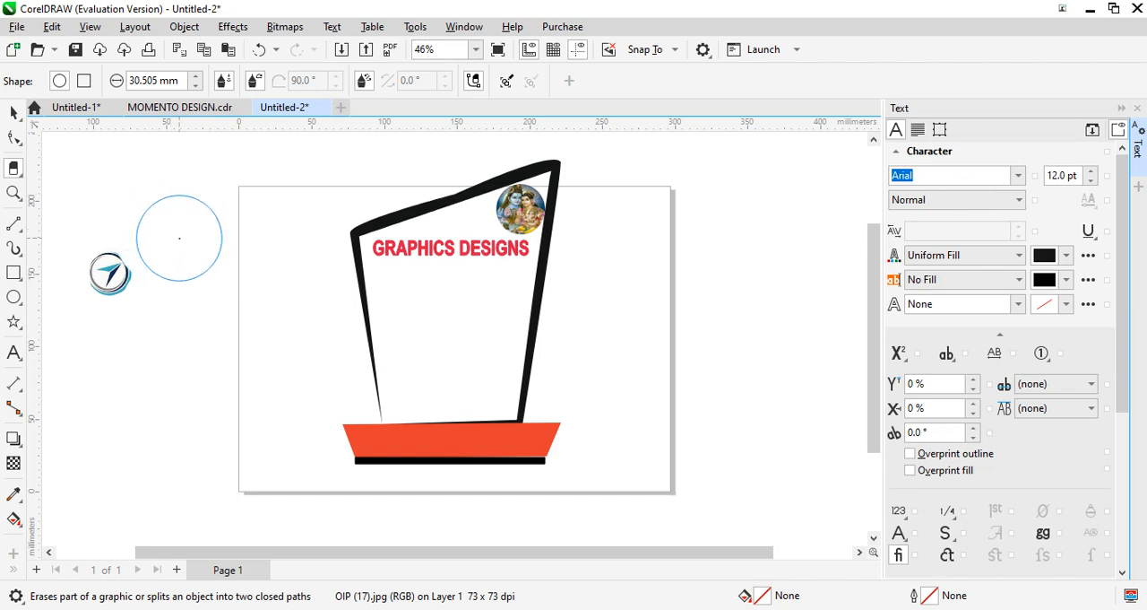
key(ctrl+z)
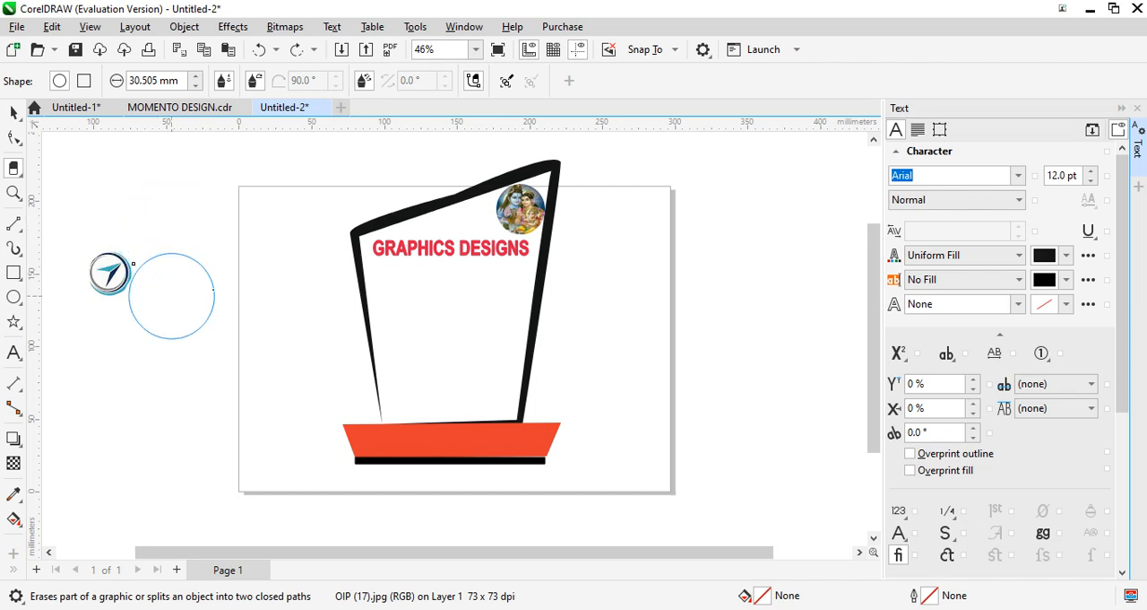
drag(171, 296, 200, 290)
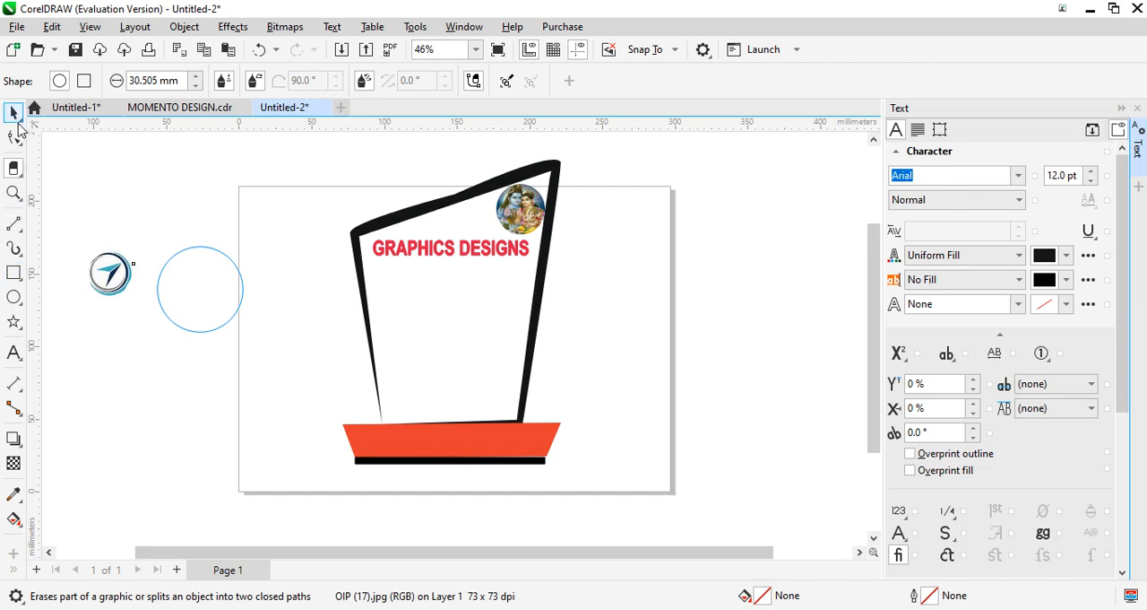
- Move the erased logo below the GRAPHICS DESIGNS text and shrink it to about 25 mm wide and 27 mm tall
click(15, 113)
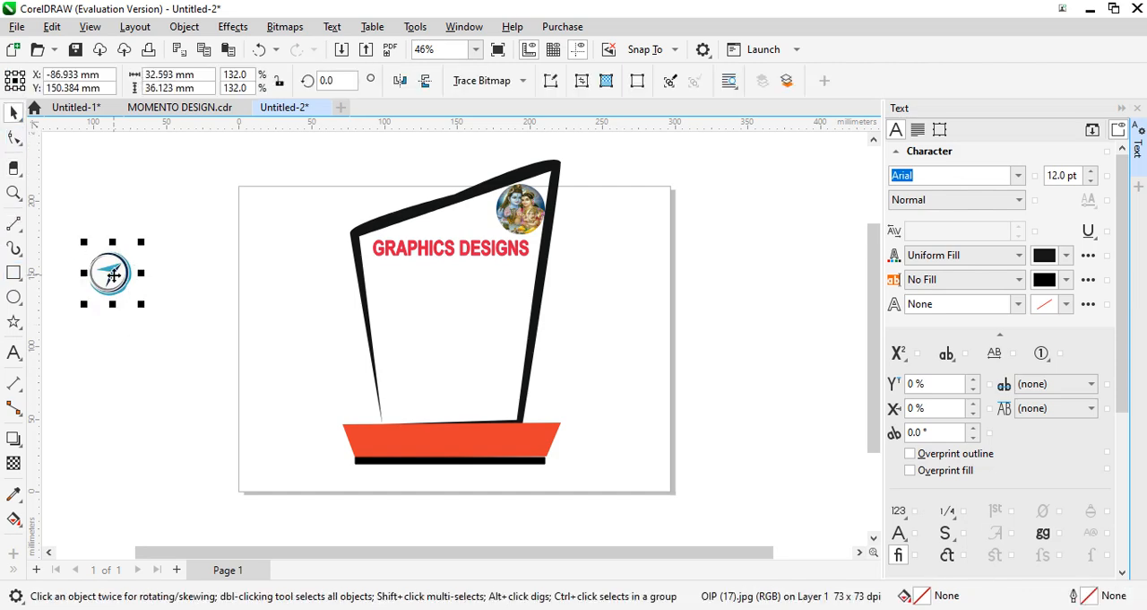
drag(112, 276, 482, 319)
drag(503, 300, 456, 301)
drag(485, 265, 456, 297)
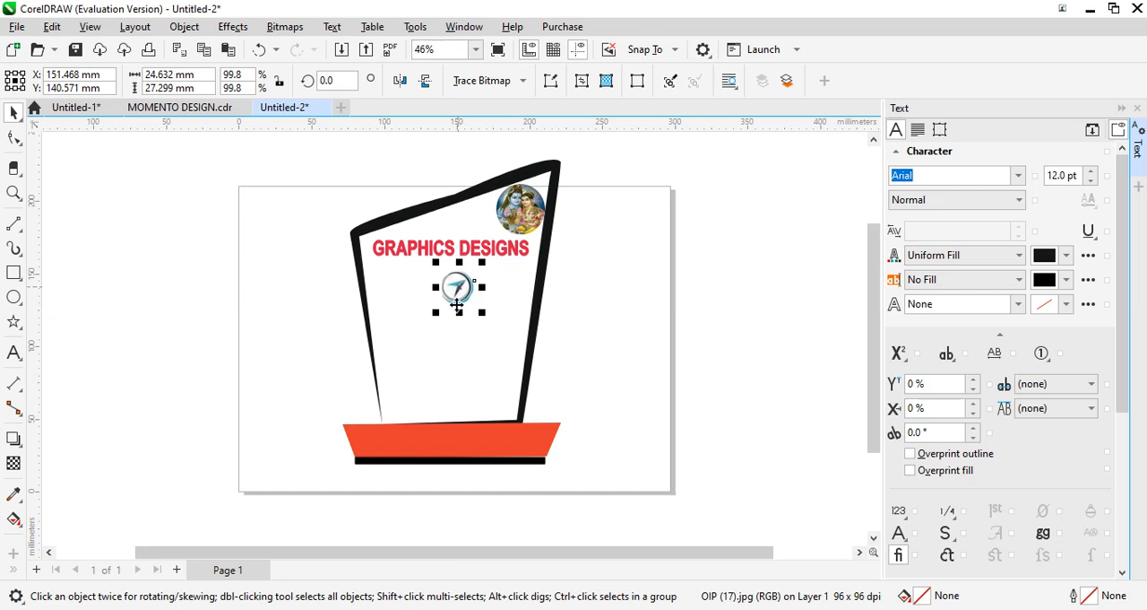
click(666, 383)
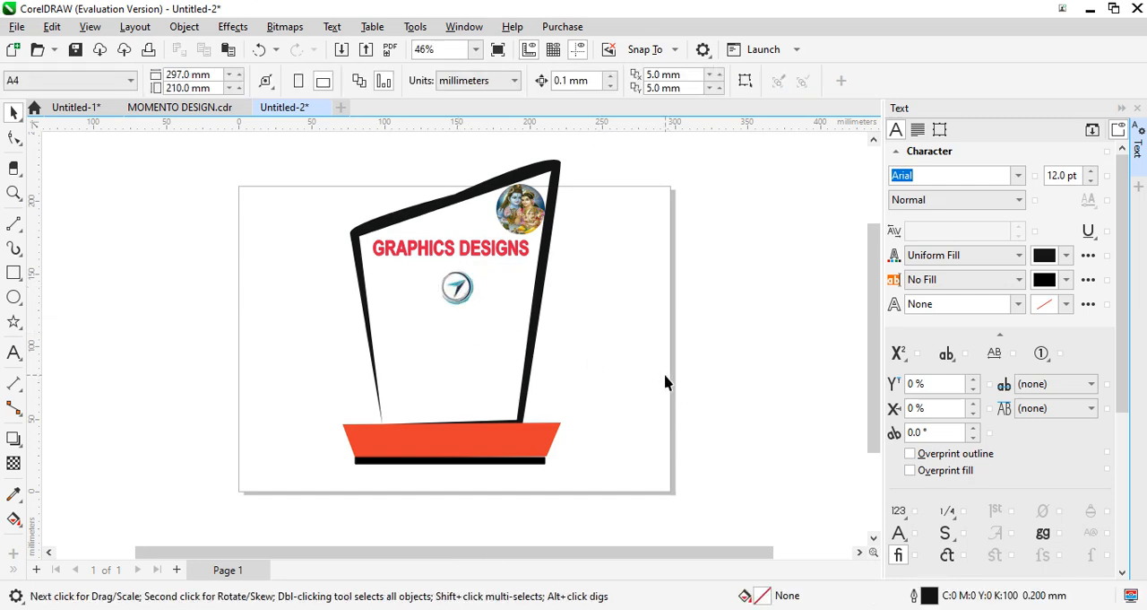
- Nudge the compass logo slightly left beneath the GRAPHICS DESIGNS text
click(457, 293)
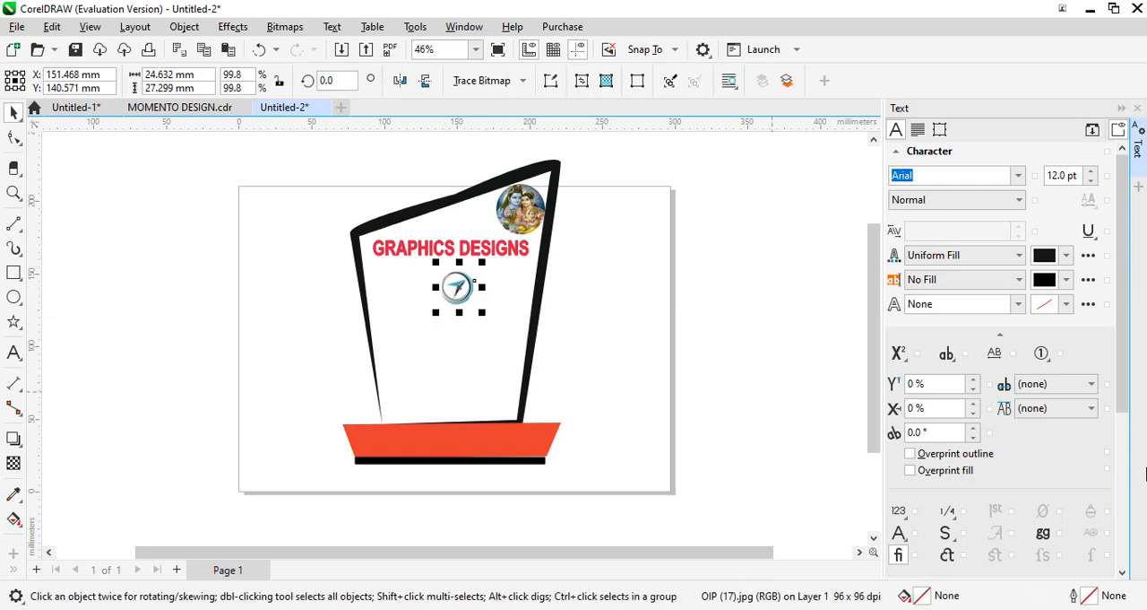
key(Left)
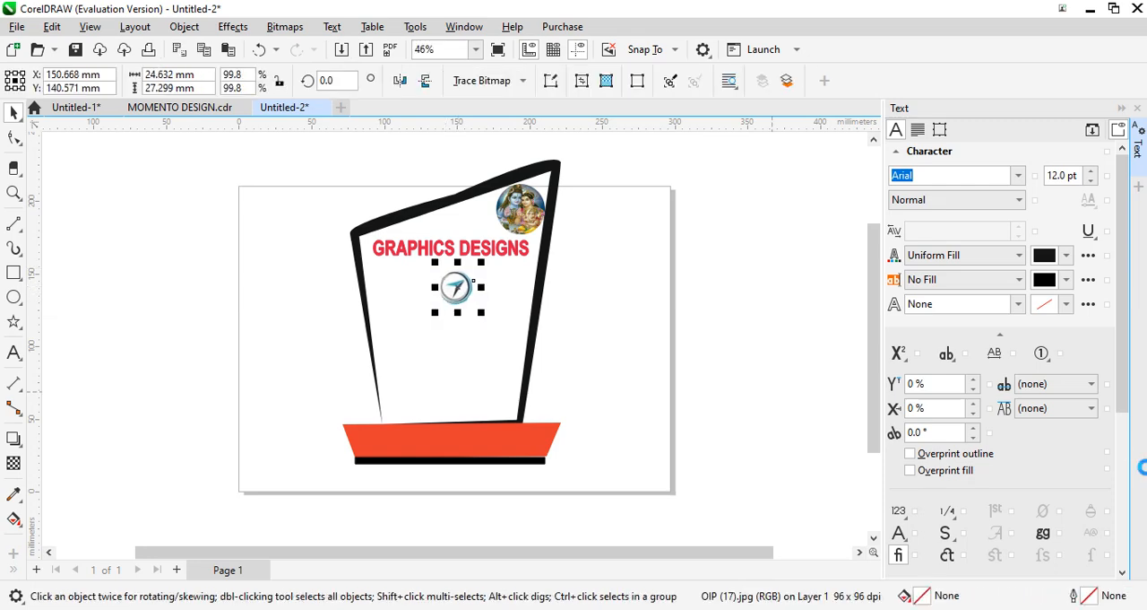
key(Left)
key(Left)
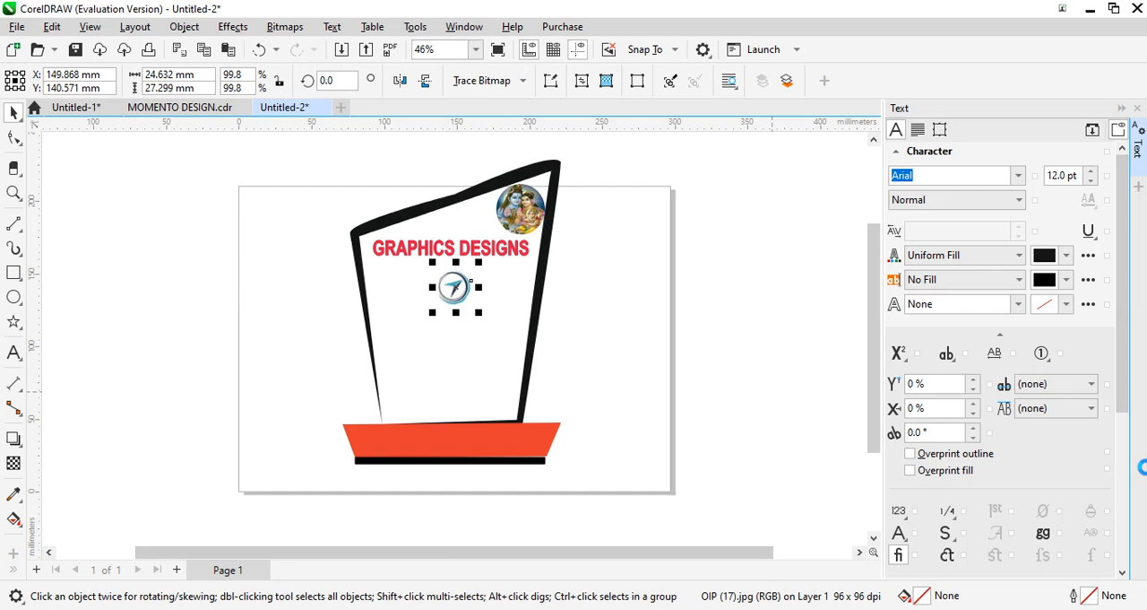
click(127, 306)
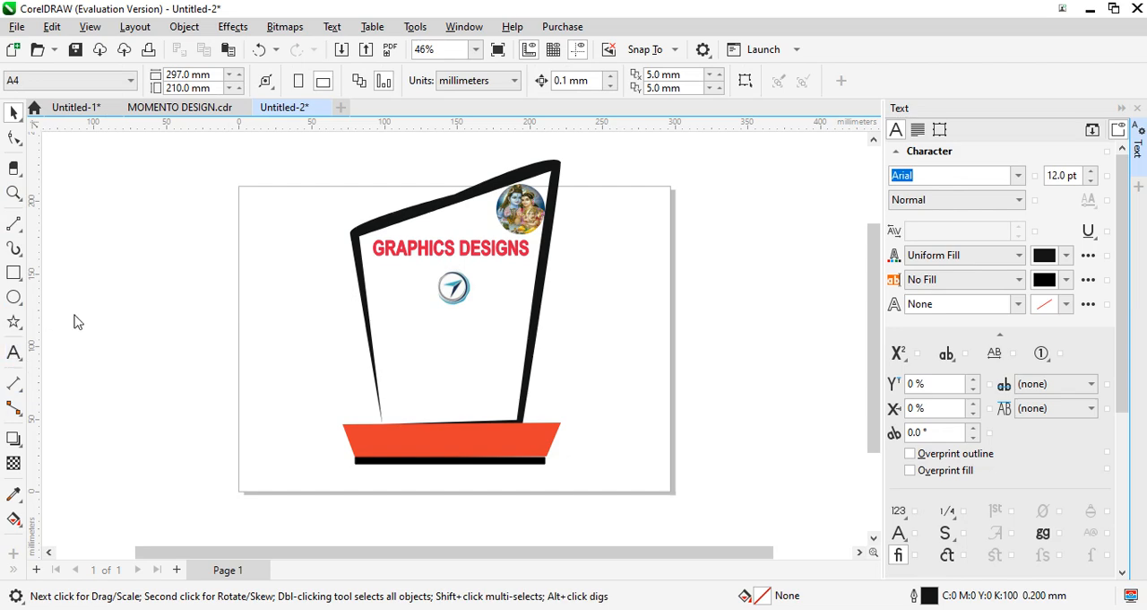
- Add the two-line text "Top 10" and "2024" in the empty area beside the page
key(F8)
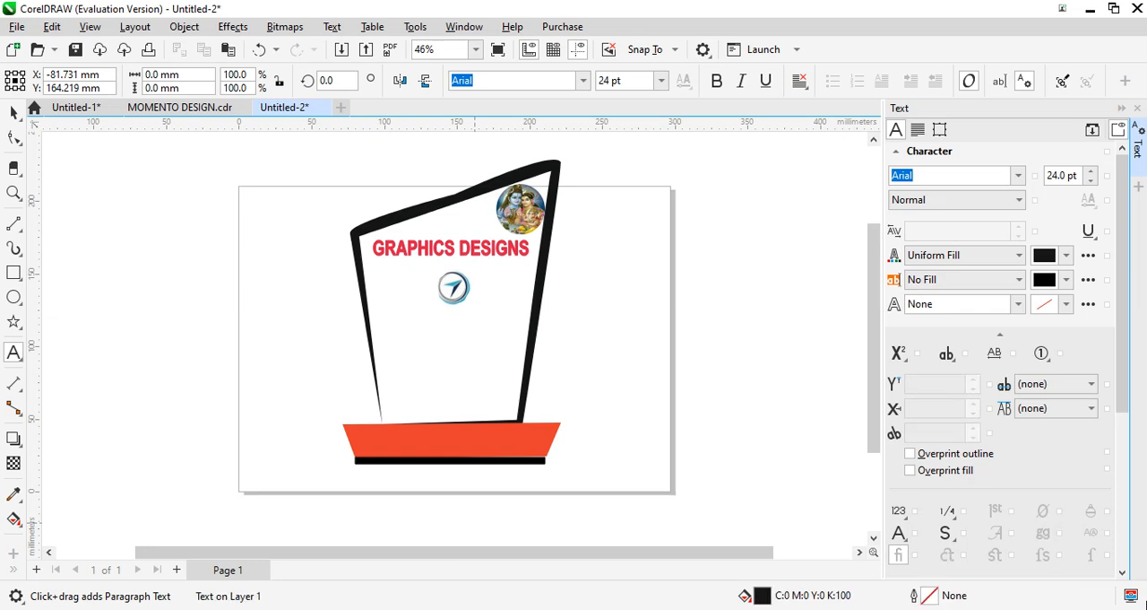
text(op)
text(2024)
key(Escape)
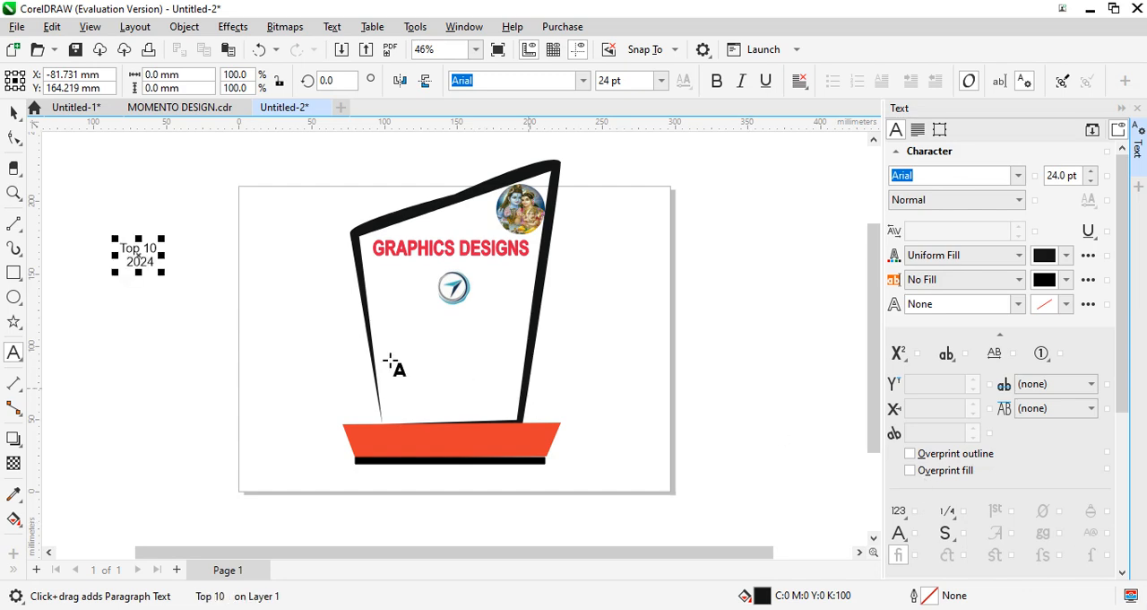
- Remove the extra space before "2024" and color the "Top 10" characters dark blue, C100 M100 Y9 K42
click(124, 264)
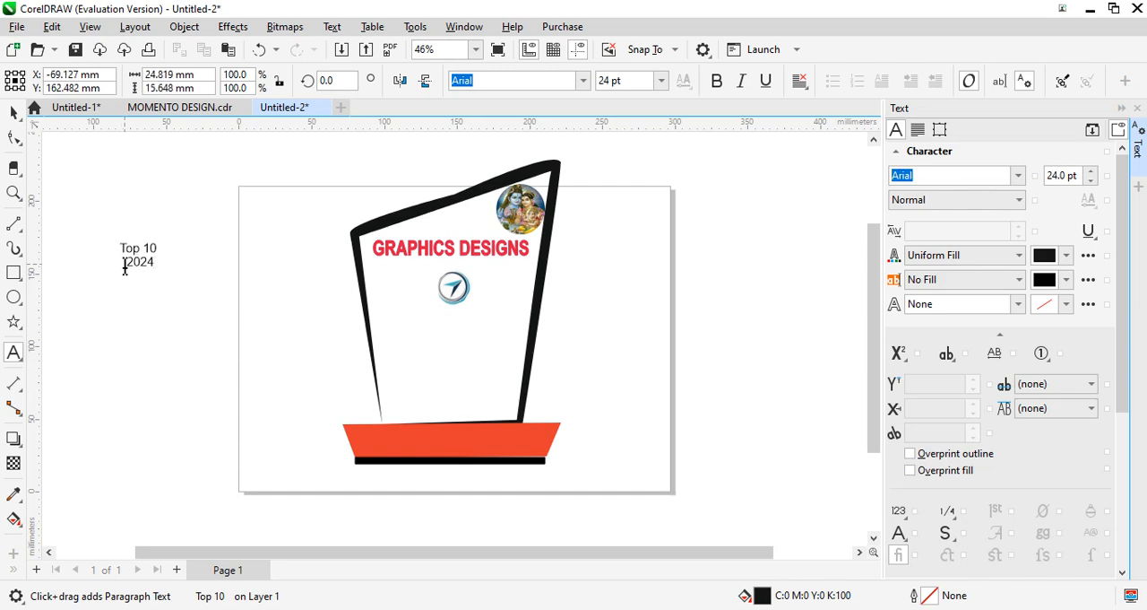
key(BackSpace)
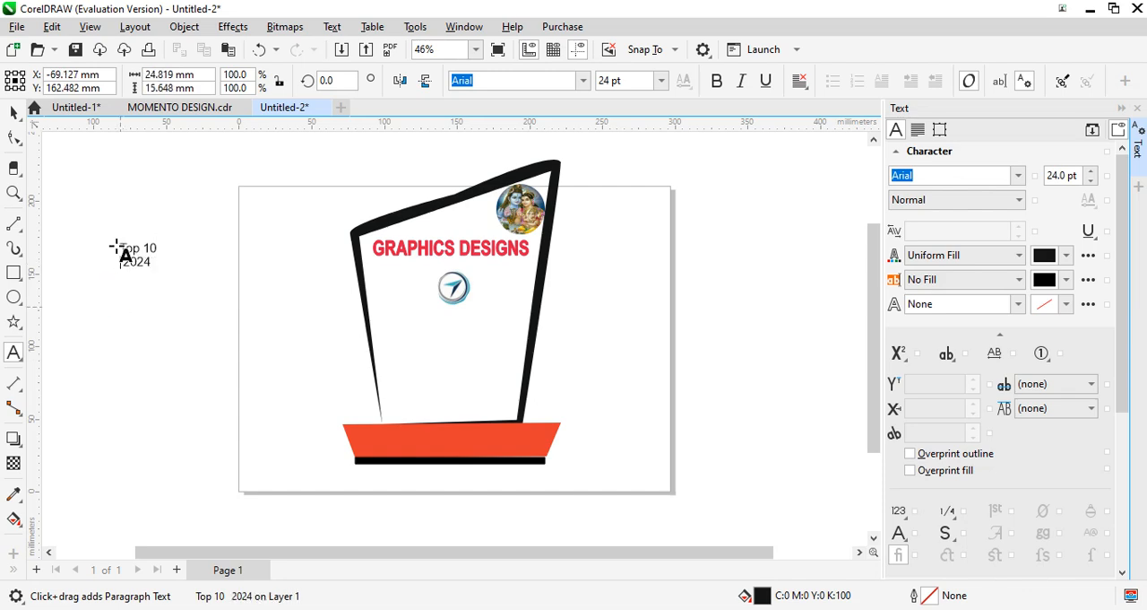
drag(125, 249, 161, 271)
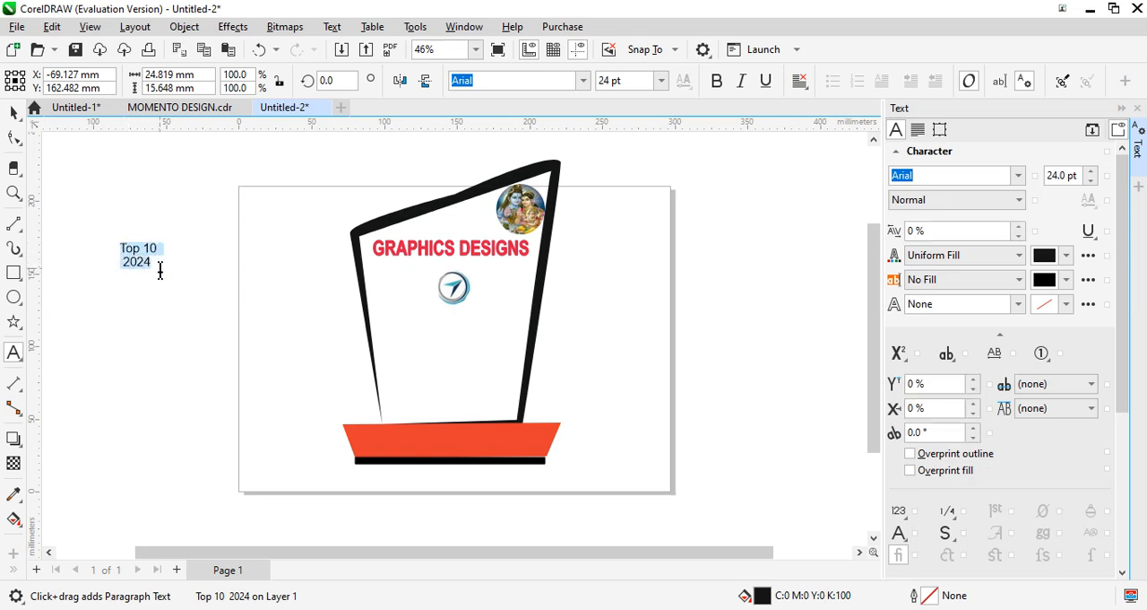
click(1047, 257)
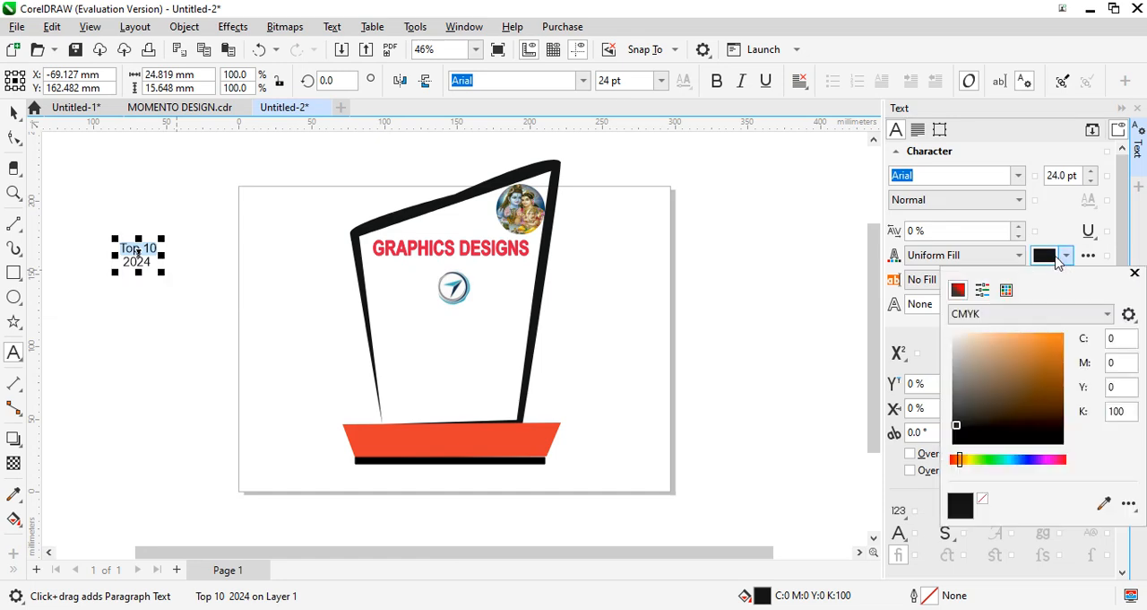
click(1050, 346)
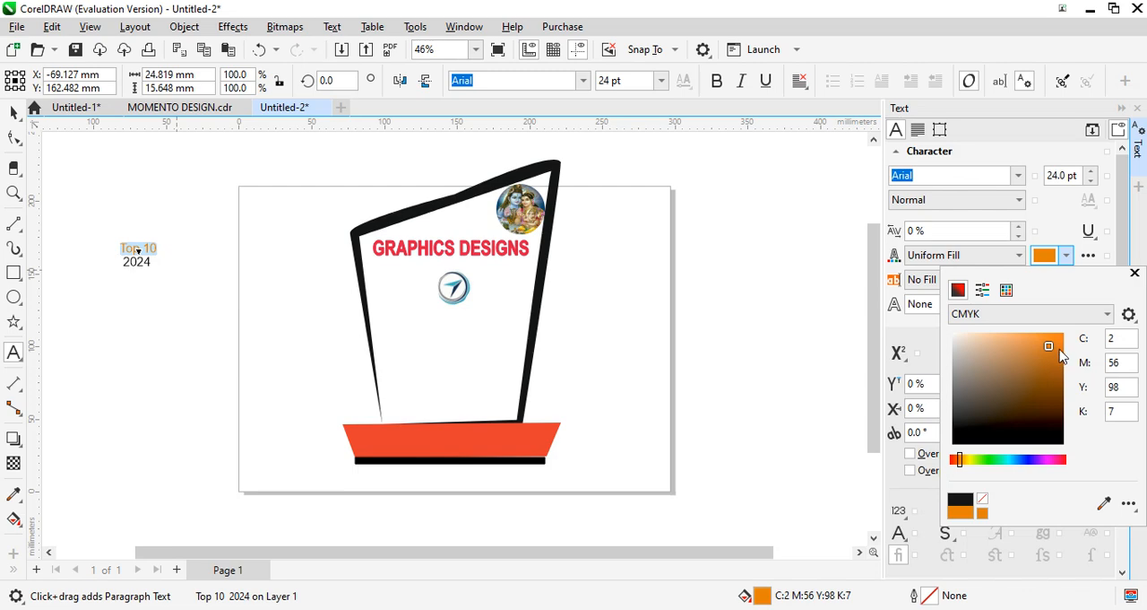
click(1058, 344)
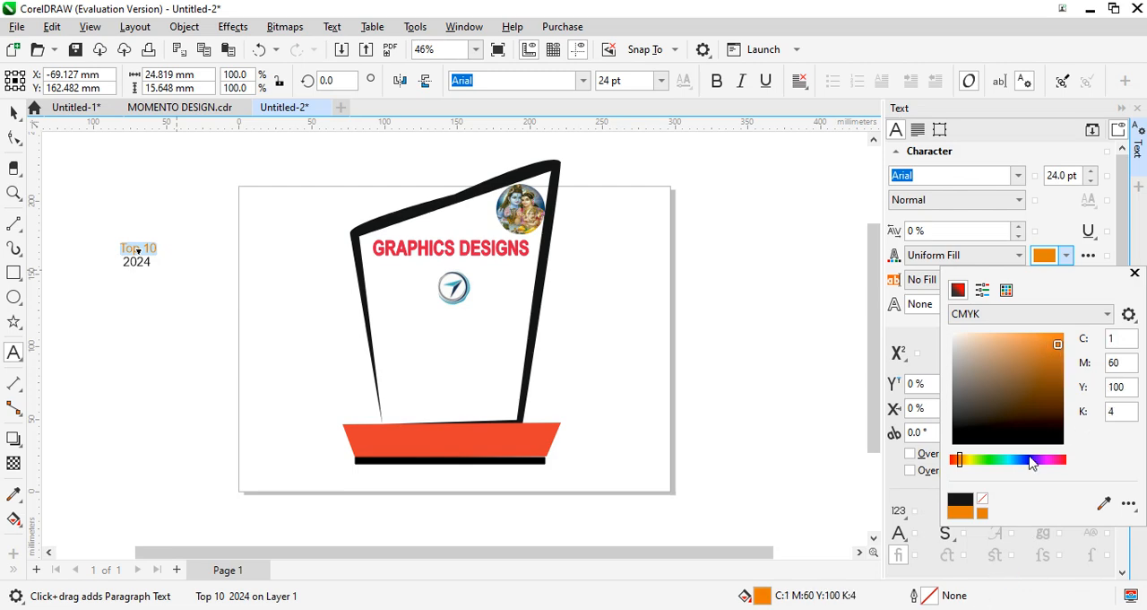
click(1028, 459)
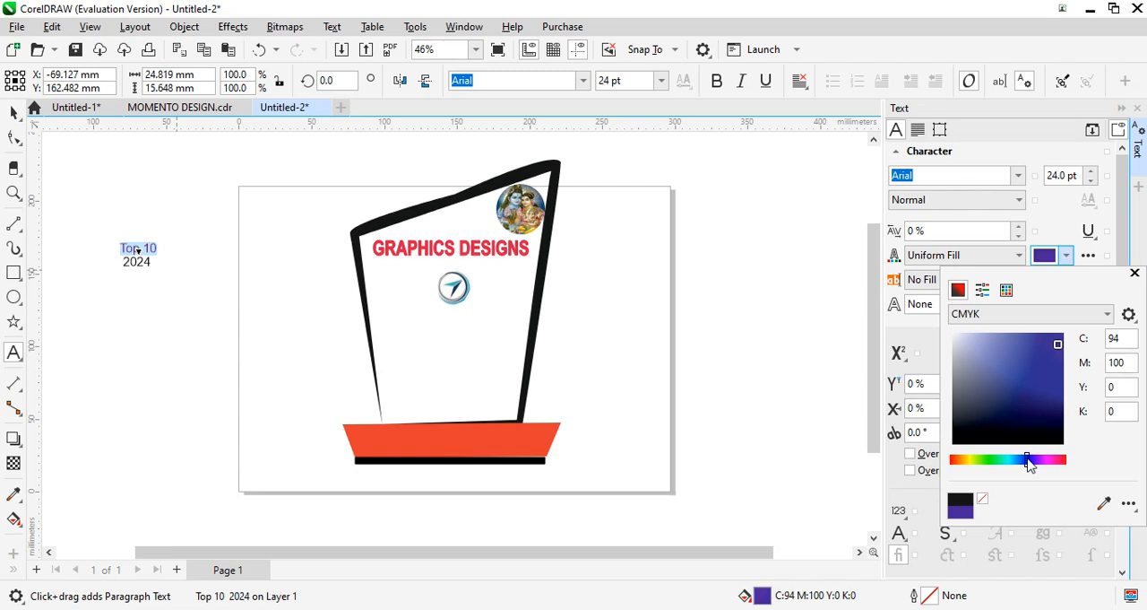
click(855, 381)
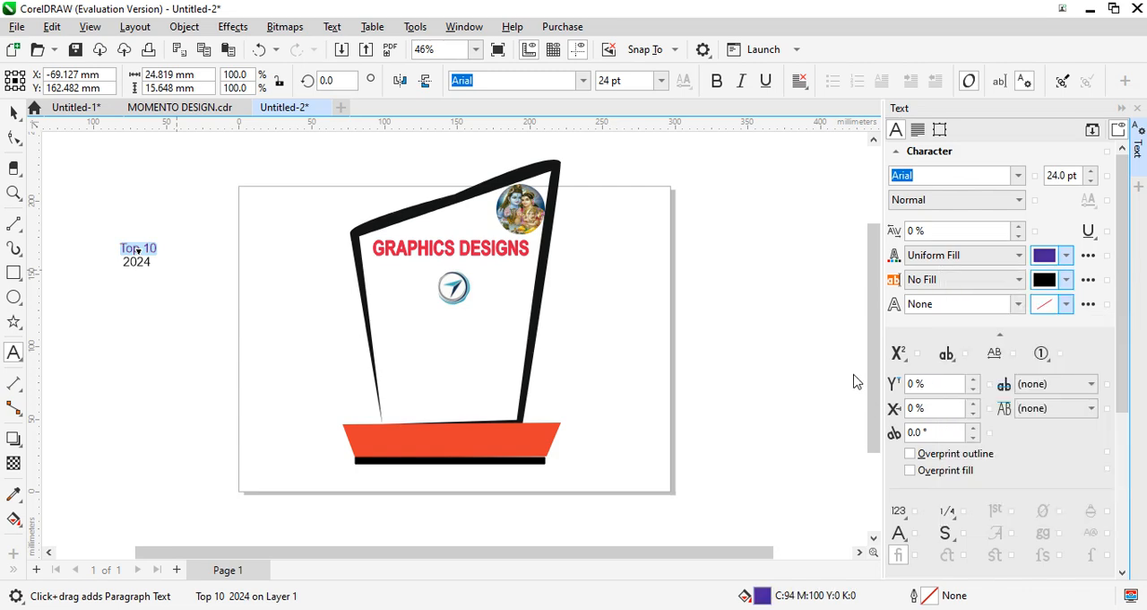
click(1068, 256)
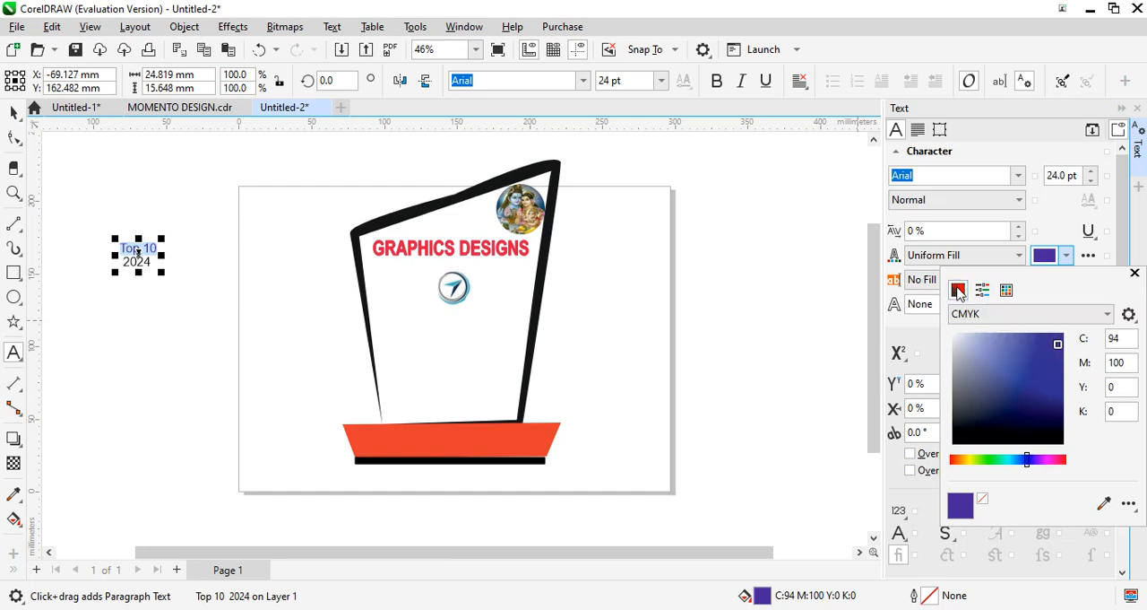
drag(1047, 389, 1035, 406)
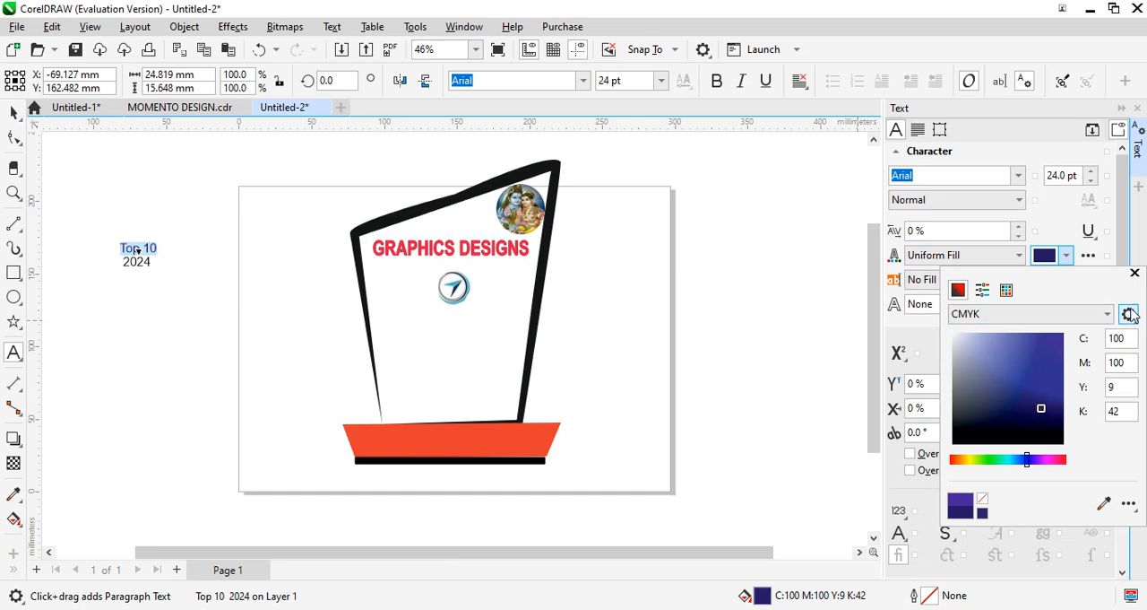
click(1134, 273)
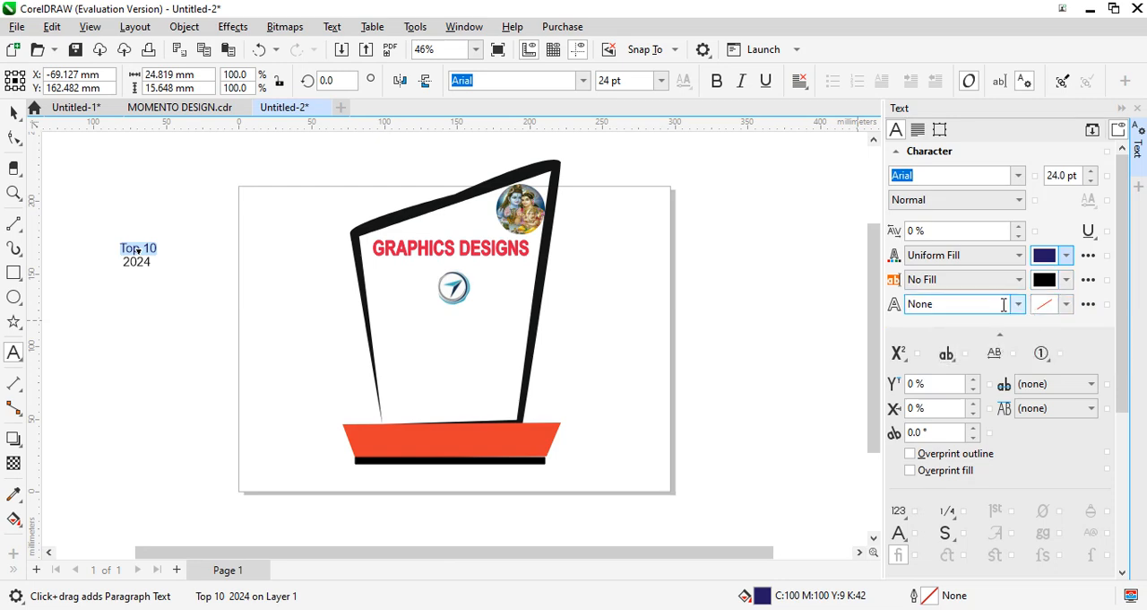
- Give the "Top 10" characters a yellow outline, C2 M7 Y93 K4, and make them bold
click(1065, 308)
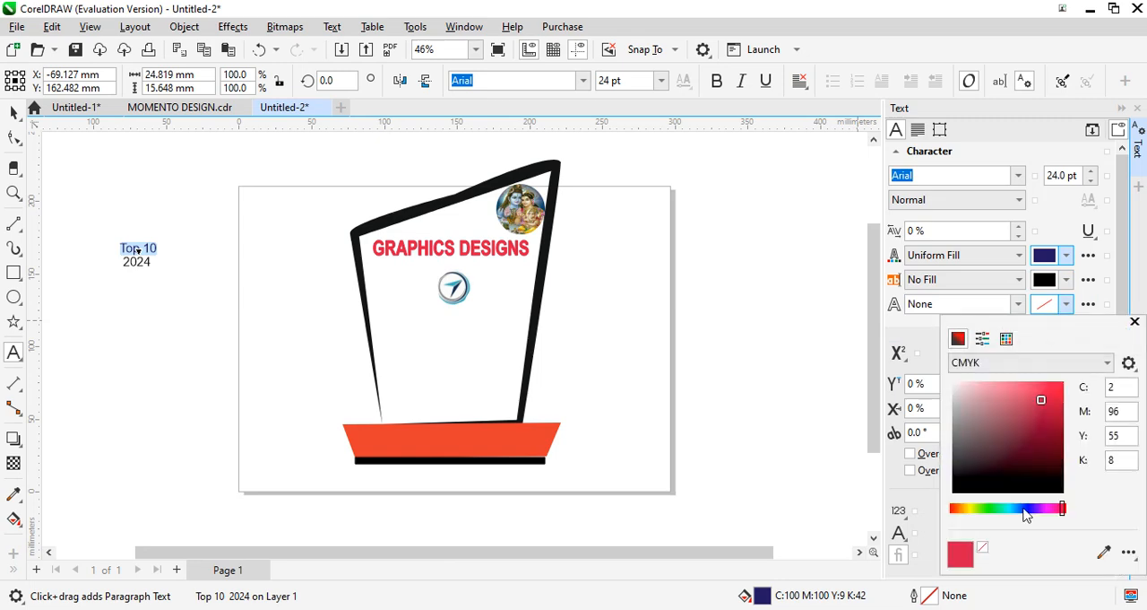
click(968, 509)
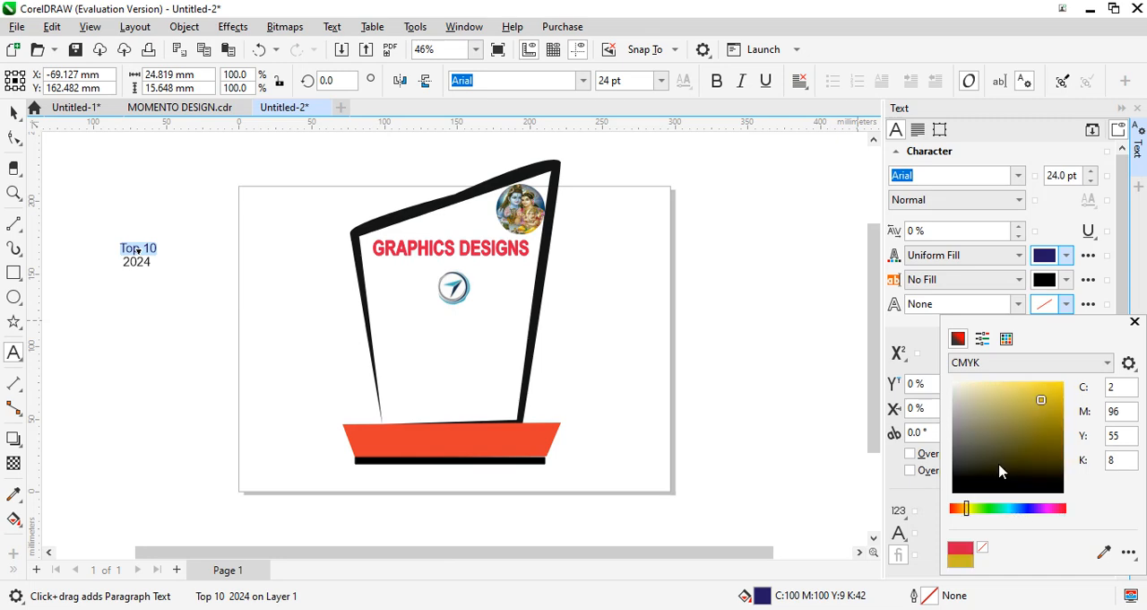
drag(1055, 401, 1056, 383)
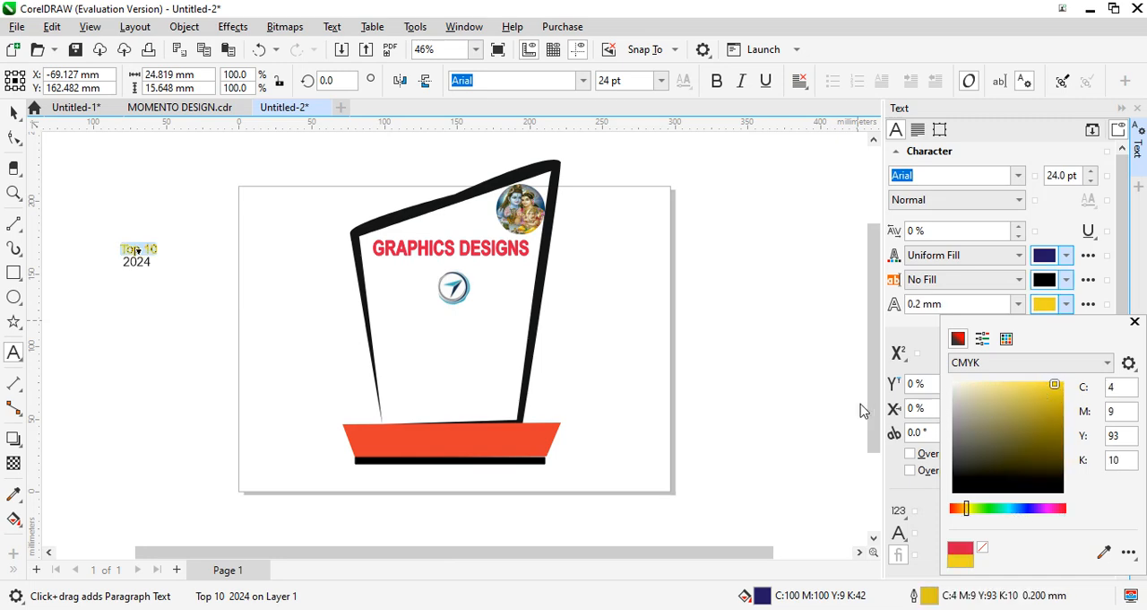
click(1135, 321)
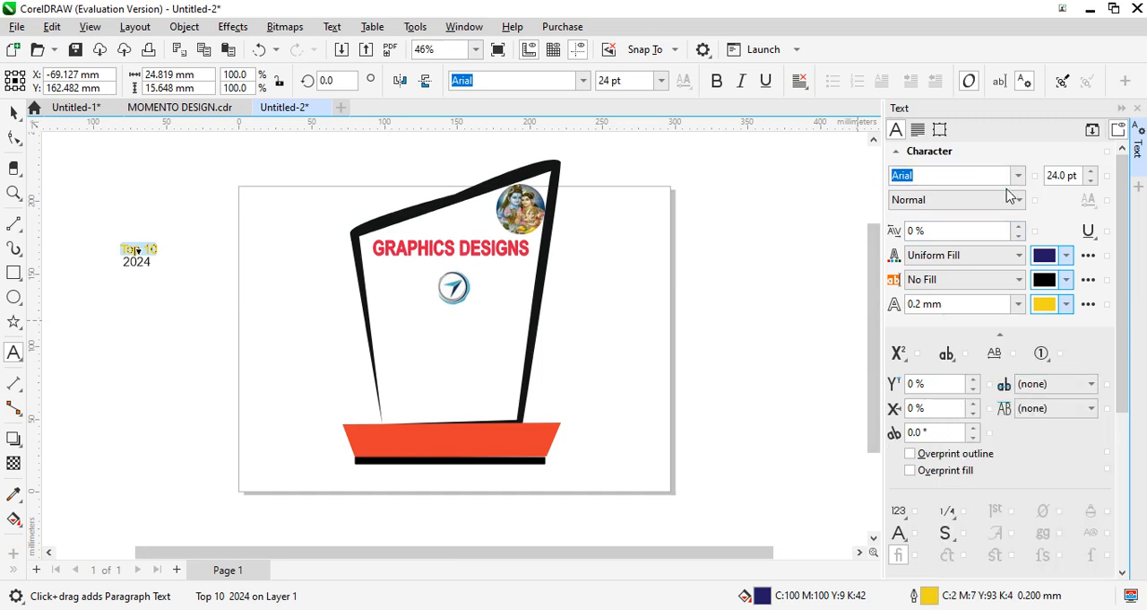
click(1020, 200)
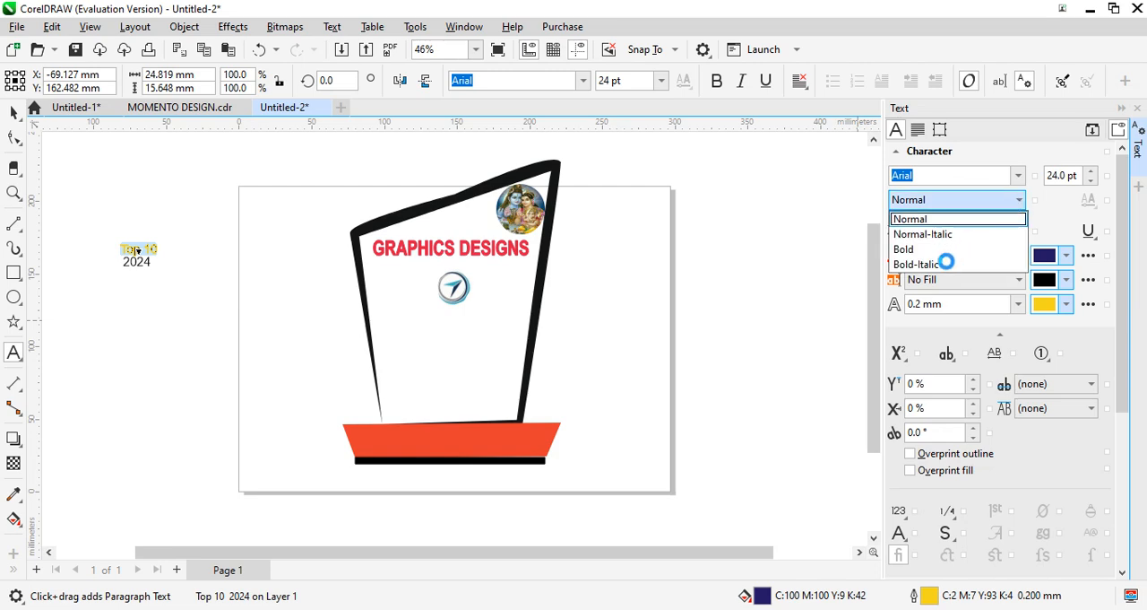
click(908, 248)
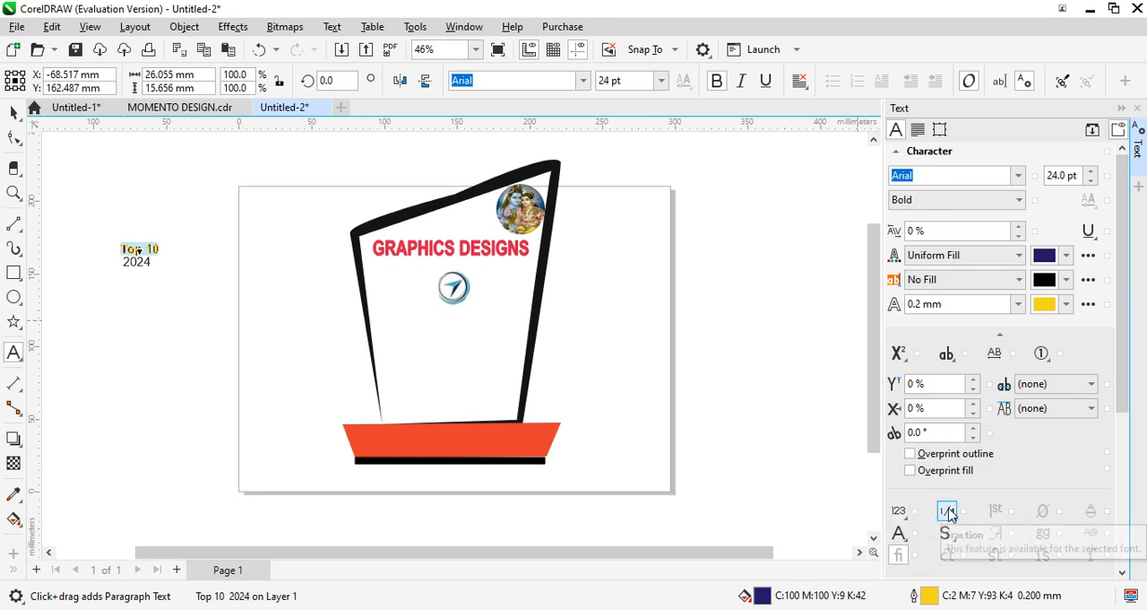
- Enlarge the "Top 10 2024" text to about 65 mm wide and 30 mm tall and place it below the compass logo
click(13, 113)
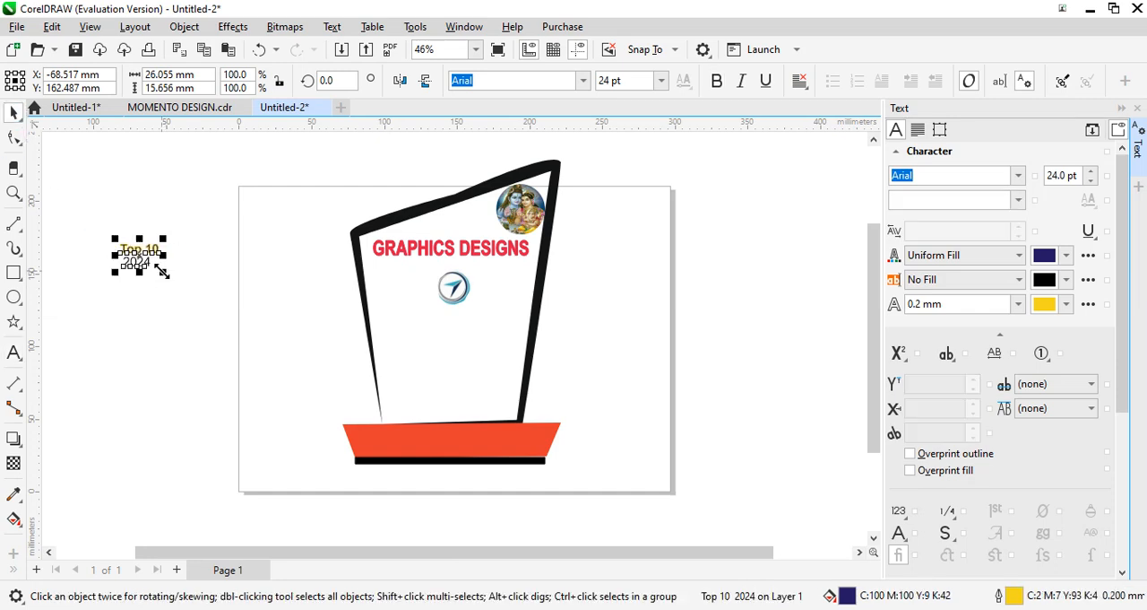
drag(162, 271, 215, 290)
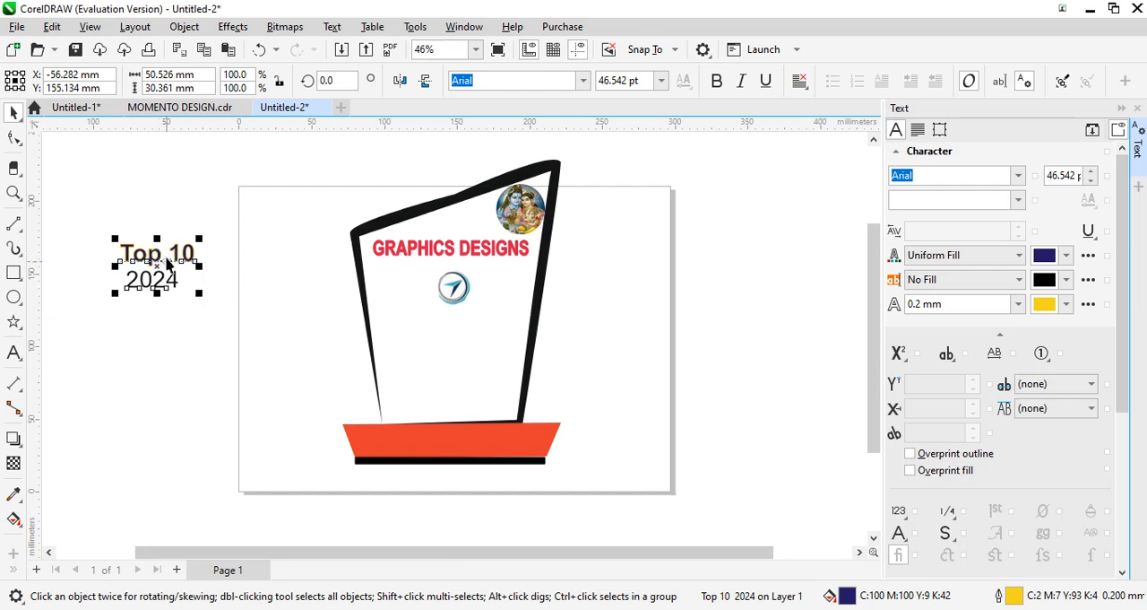
mouse_move(161, 260)
mouse_down()
mouse_move(454, 323)
mouse_move(453, 311)
mouse_move(512, 321)
mouse_move(439, 341)
mouse_up()
click(475, 347)
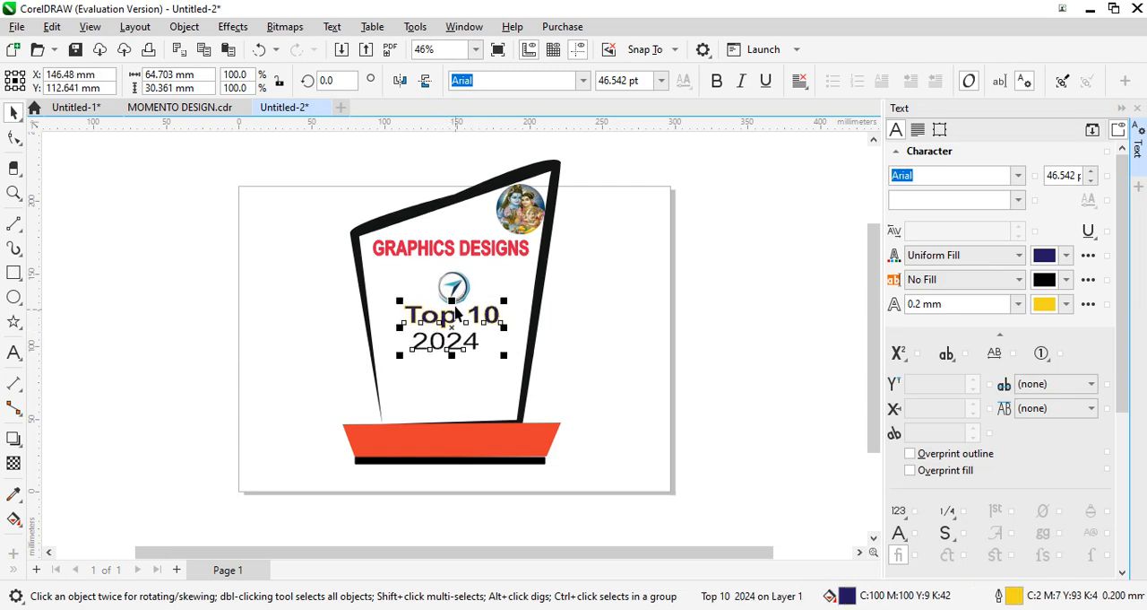
key(Escape)
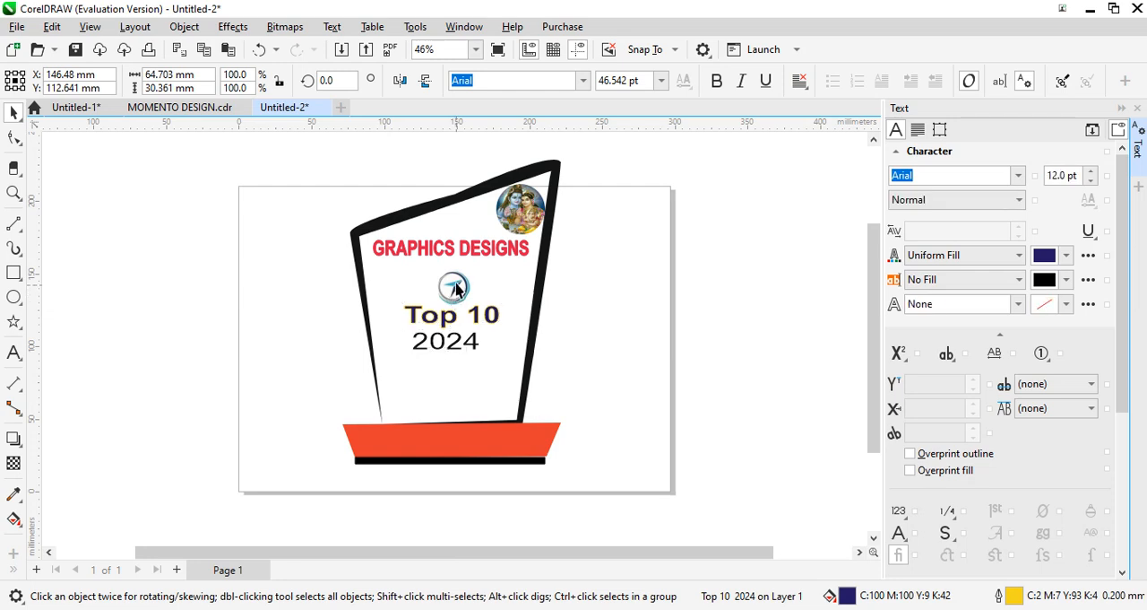
- Shrink the compass logo to about 18 mm wide and 20 mm tall and move it up close beneath GRAPHICS DESIGNS
click(455, 288)
click(456, 287)
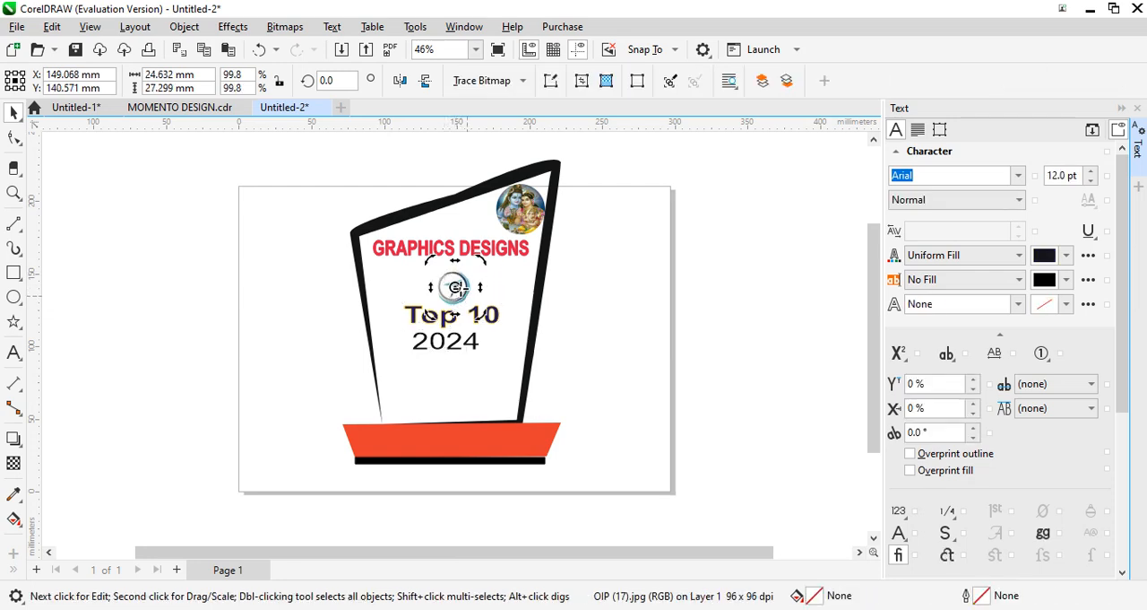
click(456, 288)
drag(477, 311, 459, 296)
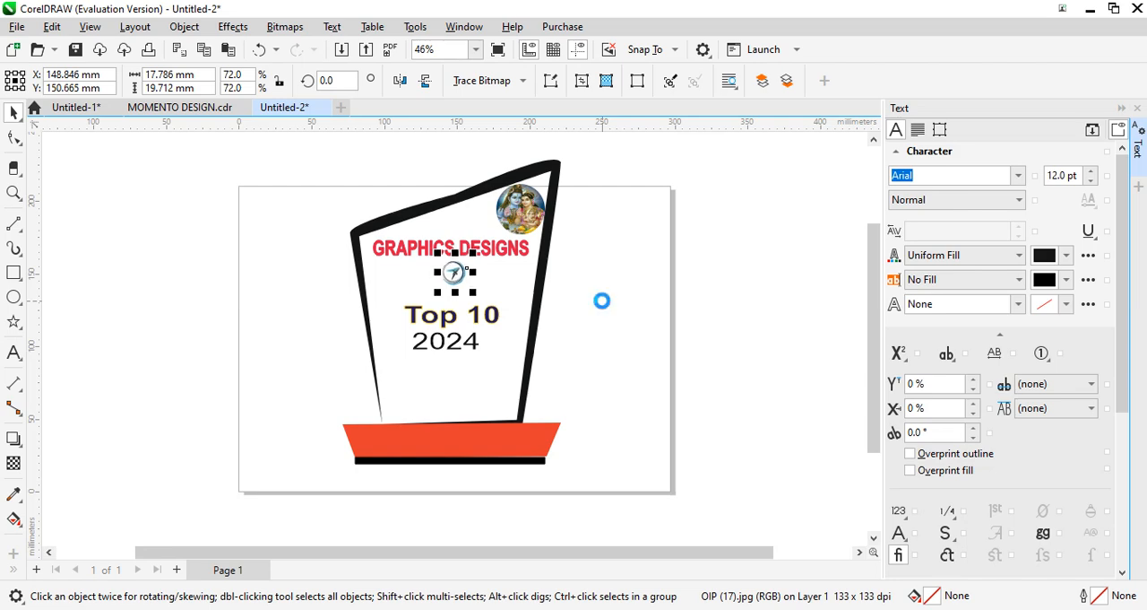
- Nudge the "Top 10 2024" text block up about 5 mm towards the compass logo
click(473, 341)
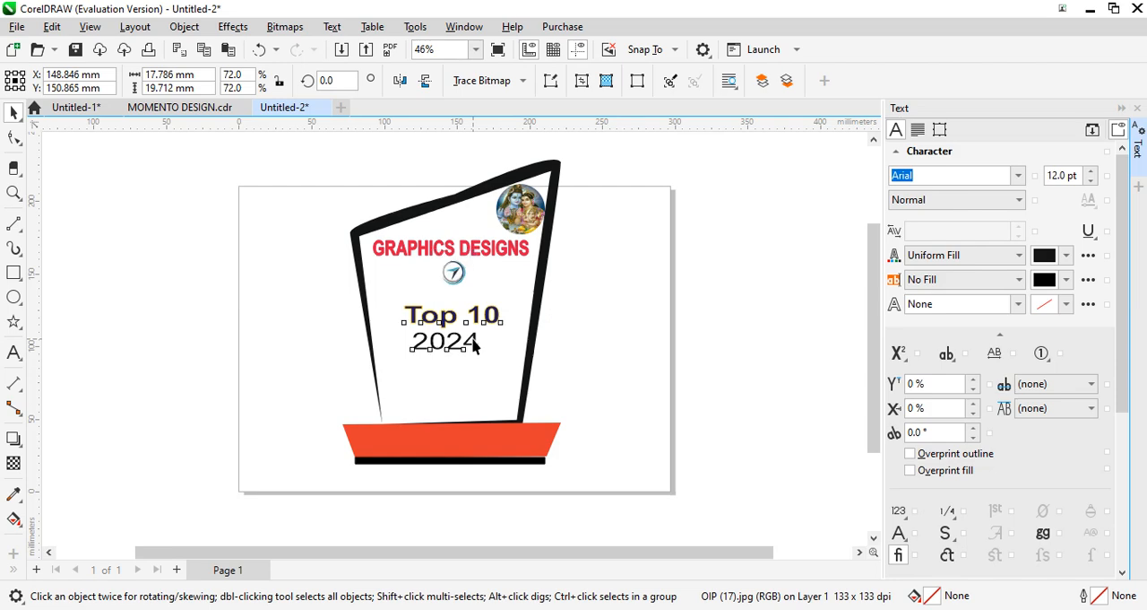
click(451, 319)
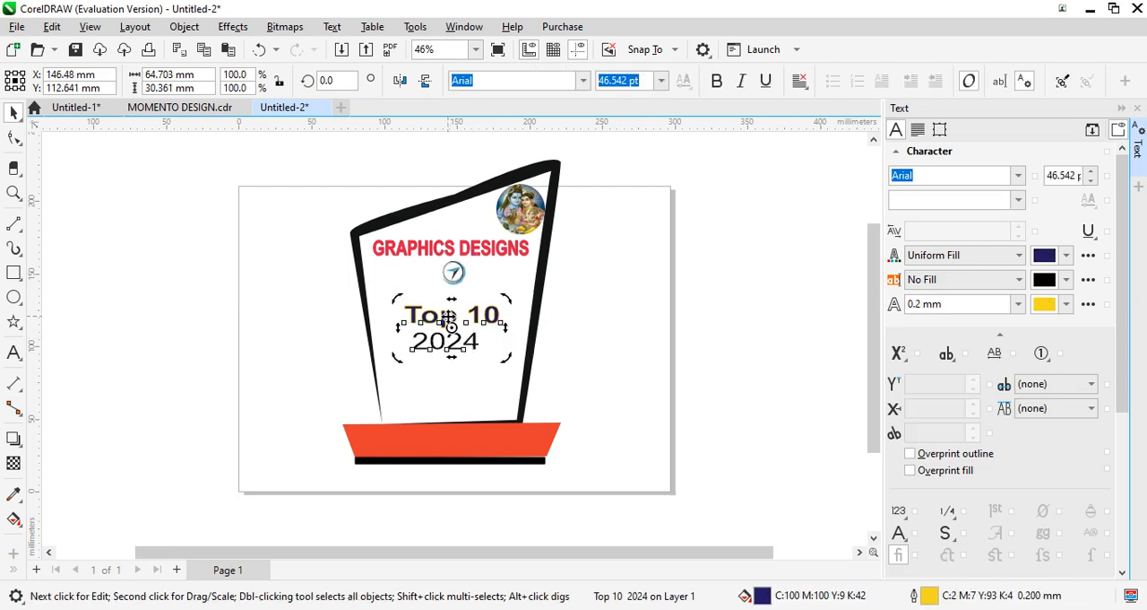
click(449, 322)
key(Up)
key(Up)
key(Up)
key(Up)
key(Up)
key(Up)
key(Up)
key(Up)
key(Up)
key(Up)
key(Up)
key(Up)
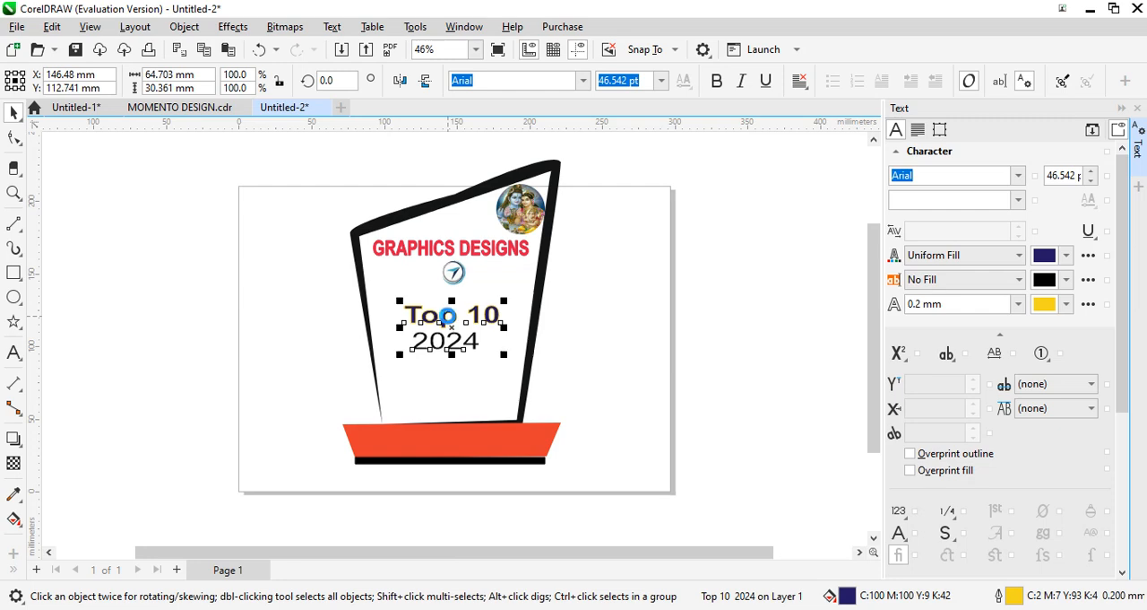
key(Up)
key(Up)
key(Up)
key(Up)
key(Up)
key(Up)
key(Up)
key(Up)
key(Up)
key(Up)
key(Up)
key(Up)
key(Up)
key(Up)
key(Up)
key(Up)
key(Up)
key(Up)
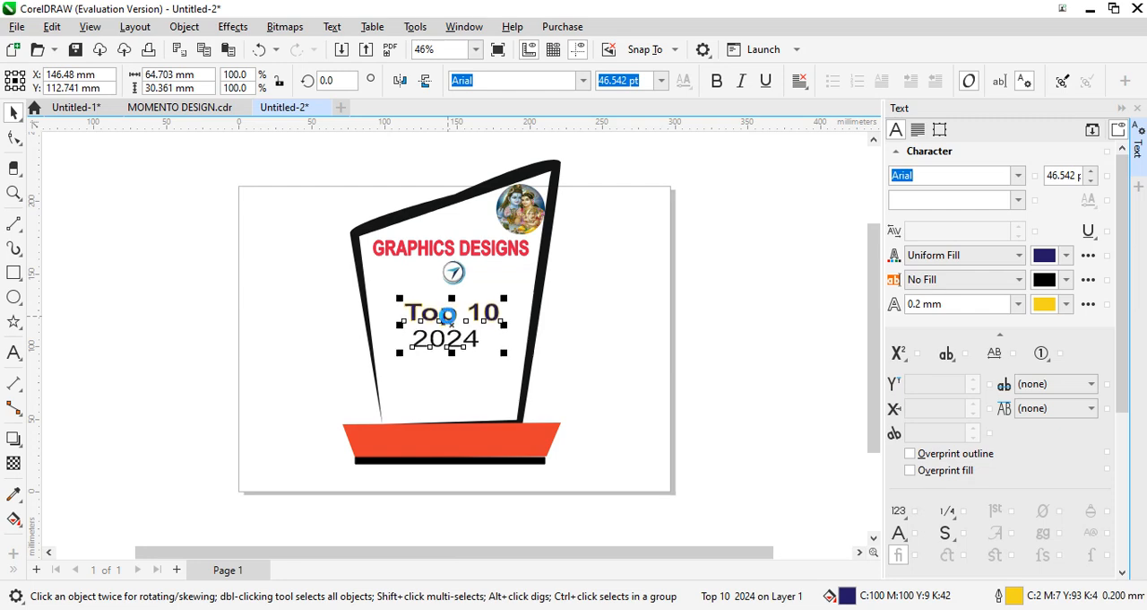
key(Up)
key(Up)
key(Up)
key(Up)
key(Up)
key(Up)
key(Up)
key(Up)
key(Up)
key(Up)
key(Up)
key(Up)
key(Up)
key(Up)
key(Up)
key(Up)
key(Up)
key(Up)
key(Up)
key(Up)
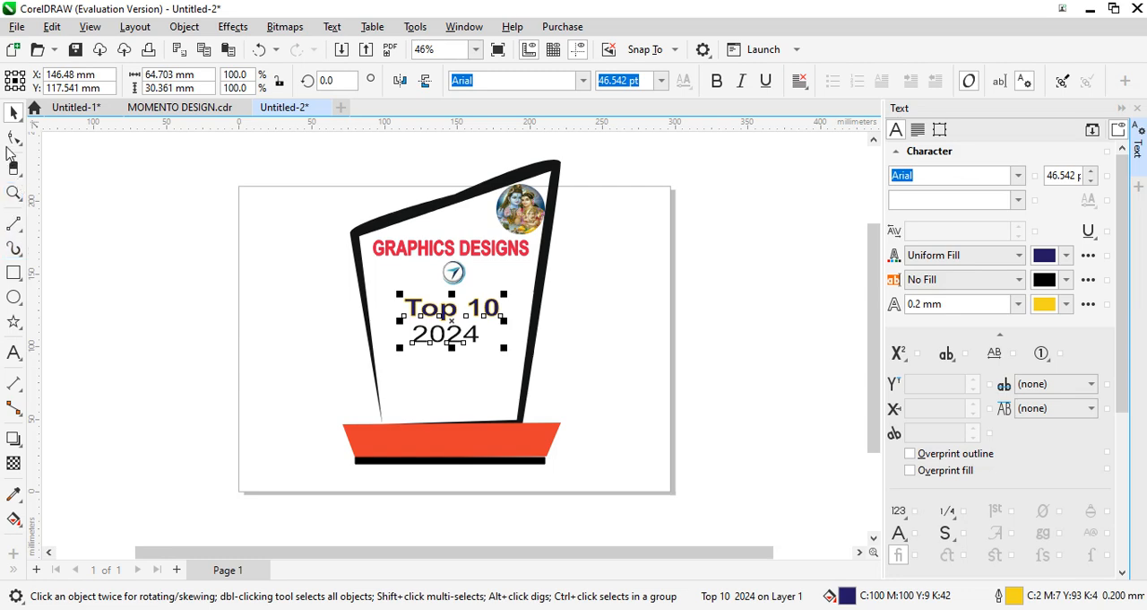
- Shift "2024" slightly right with leading space to center it under "Top 10" and color it red, C0 M100 Y96 K0
click(13, 353)
click(416, 335)
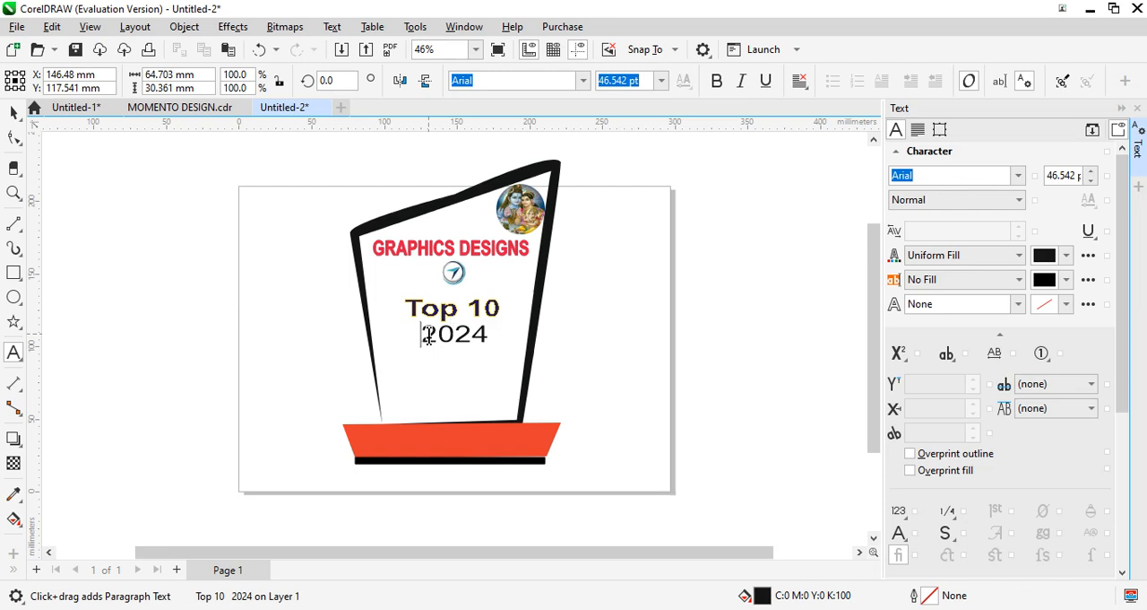
drag(424, 333, 494, 334)
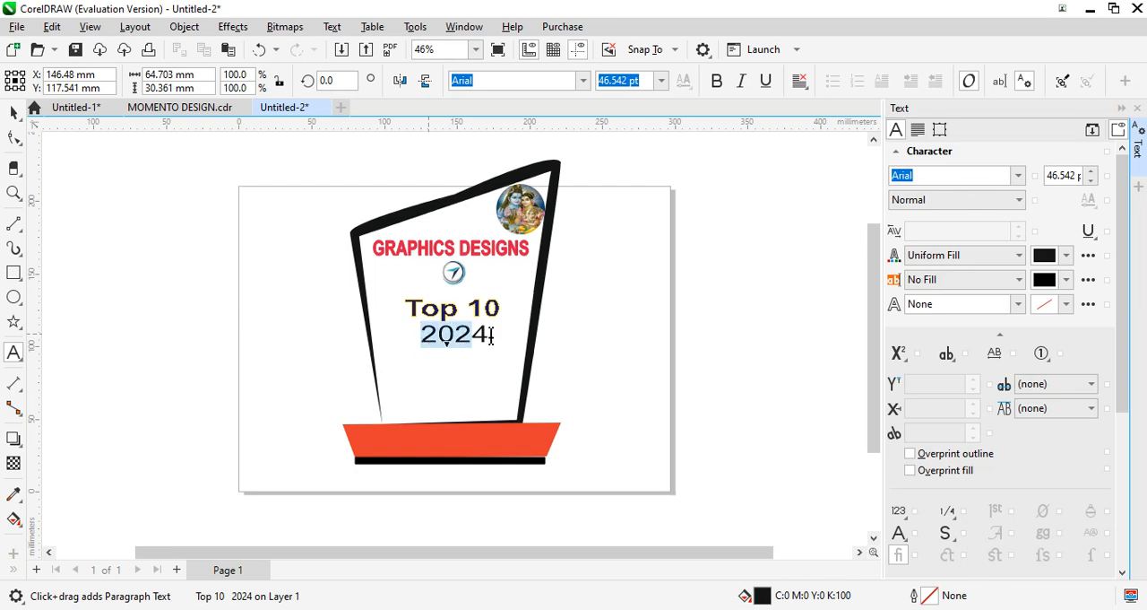
click(1065, 256)
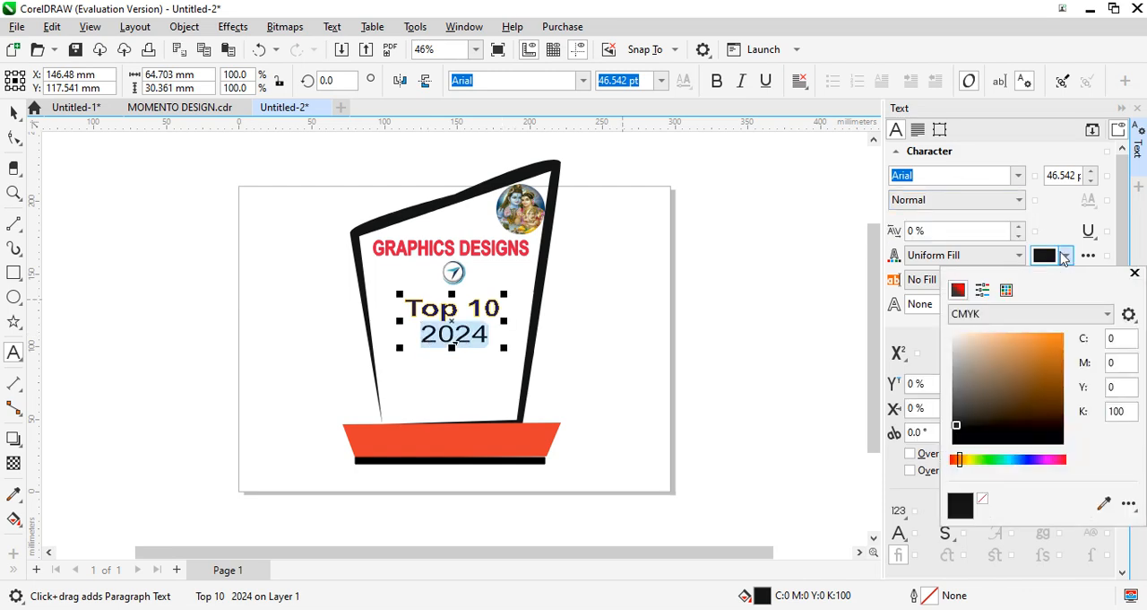
click(1063, 460)
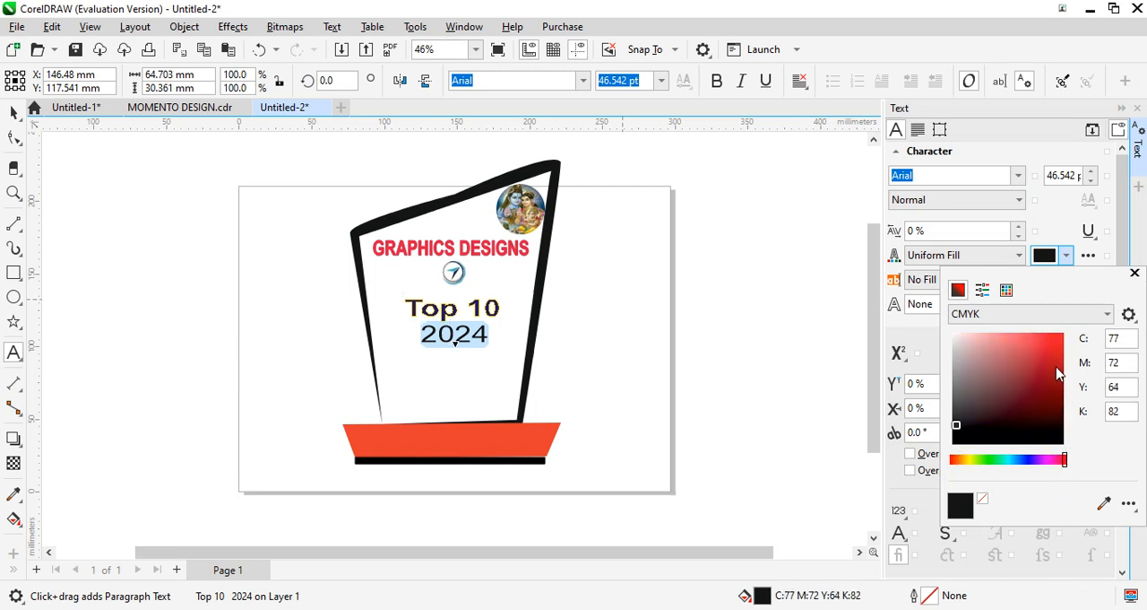
drag(1058, 373, 1054, 338)
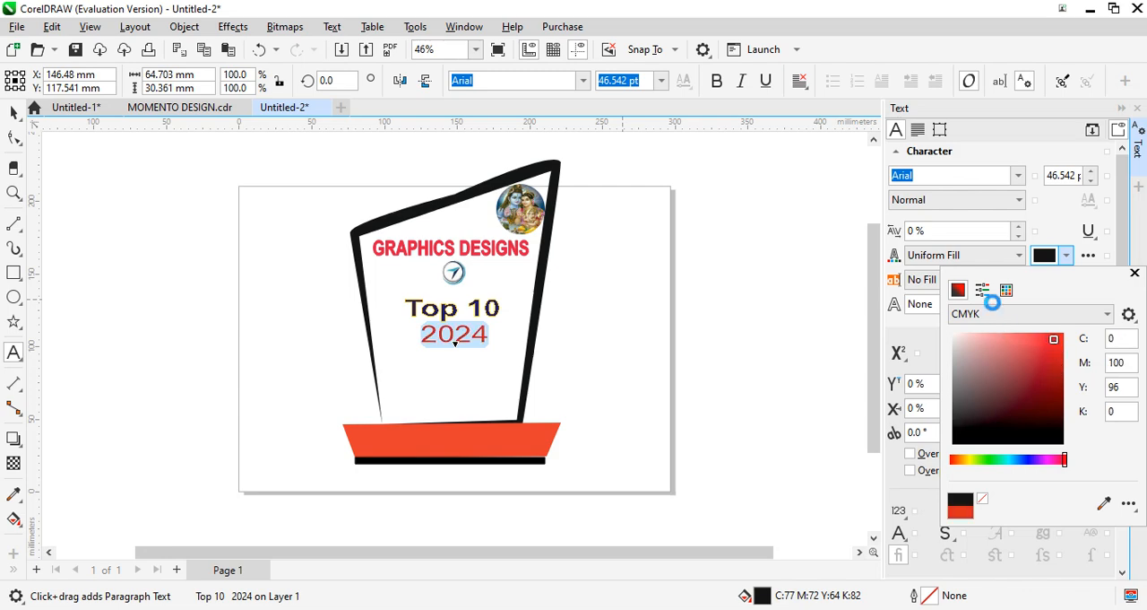
click(797, 285)
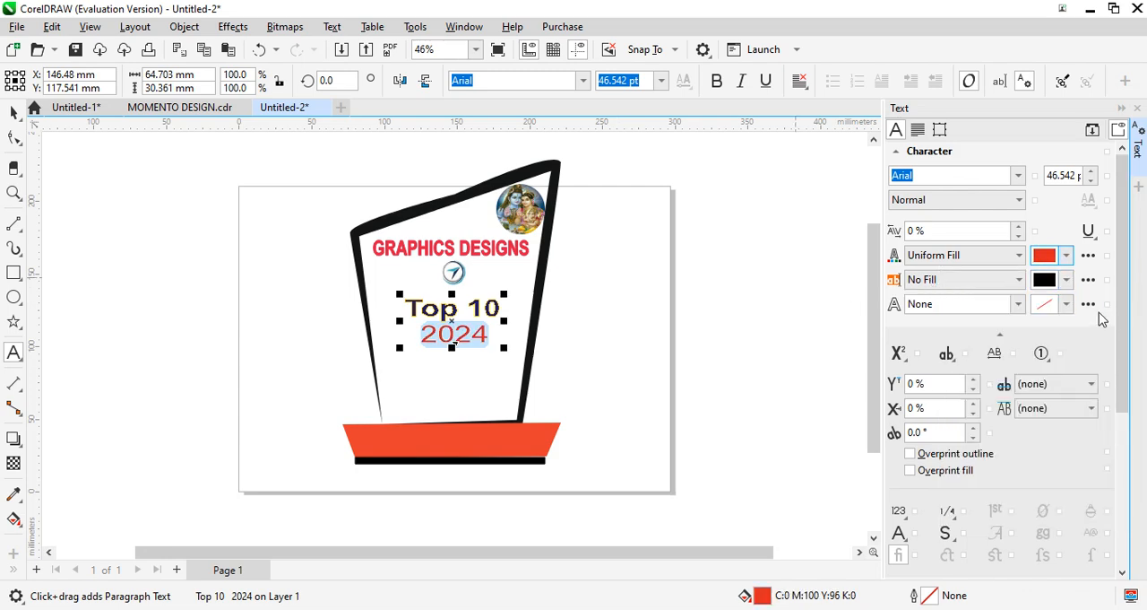
- Give the "2024" characters a 0.2 mm orange-red outline, C0 M93 Y100 K0
click(1067, 304)
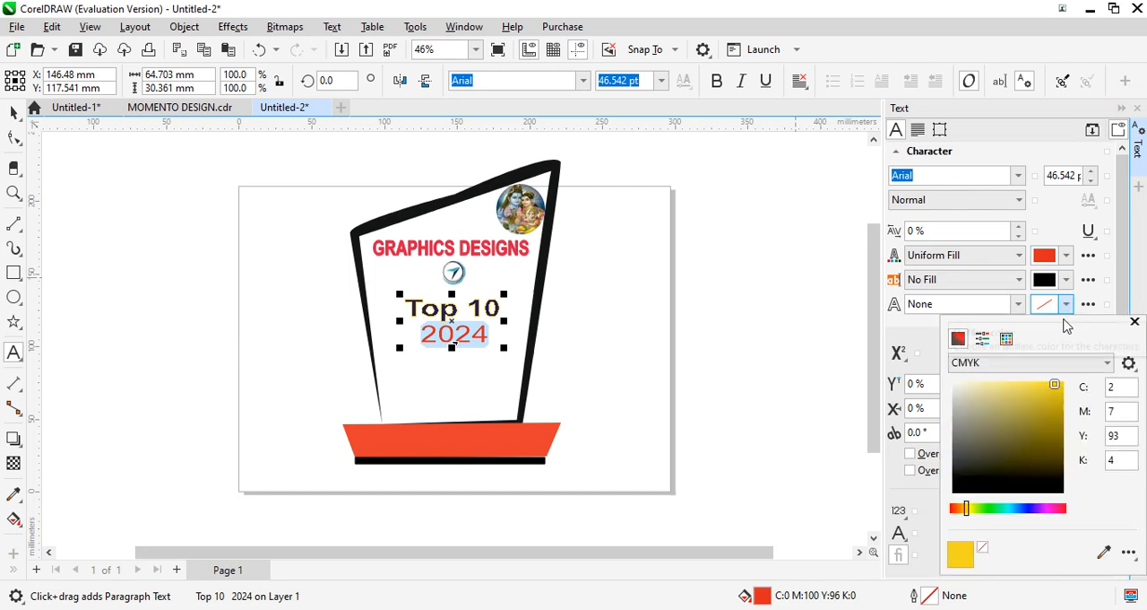
click(1065, 508)
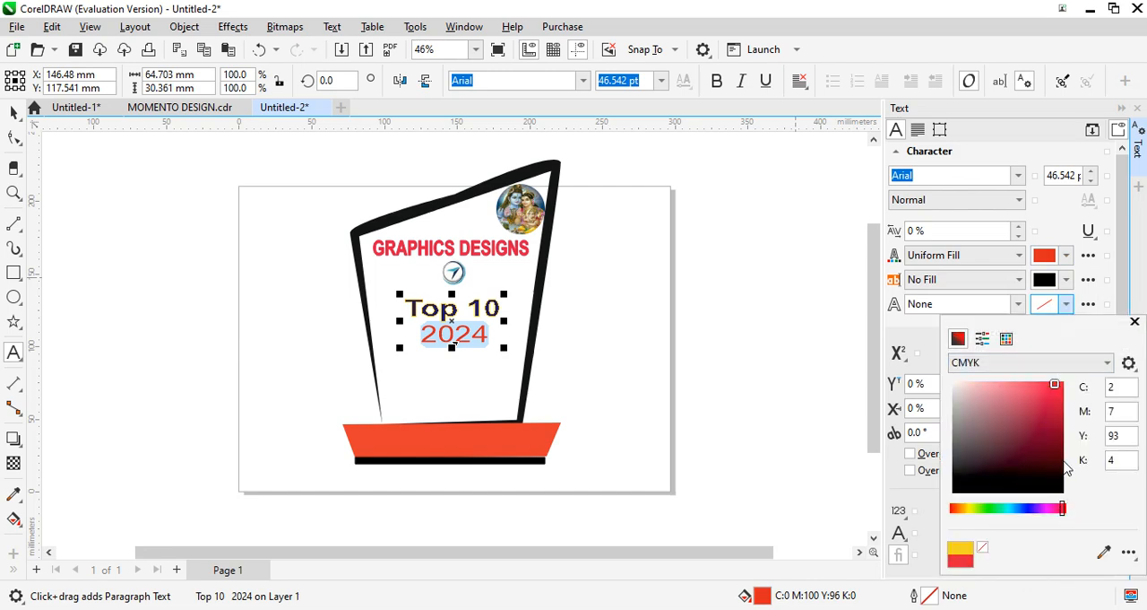
drag(1064, 508, 1075, 503)
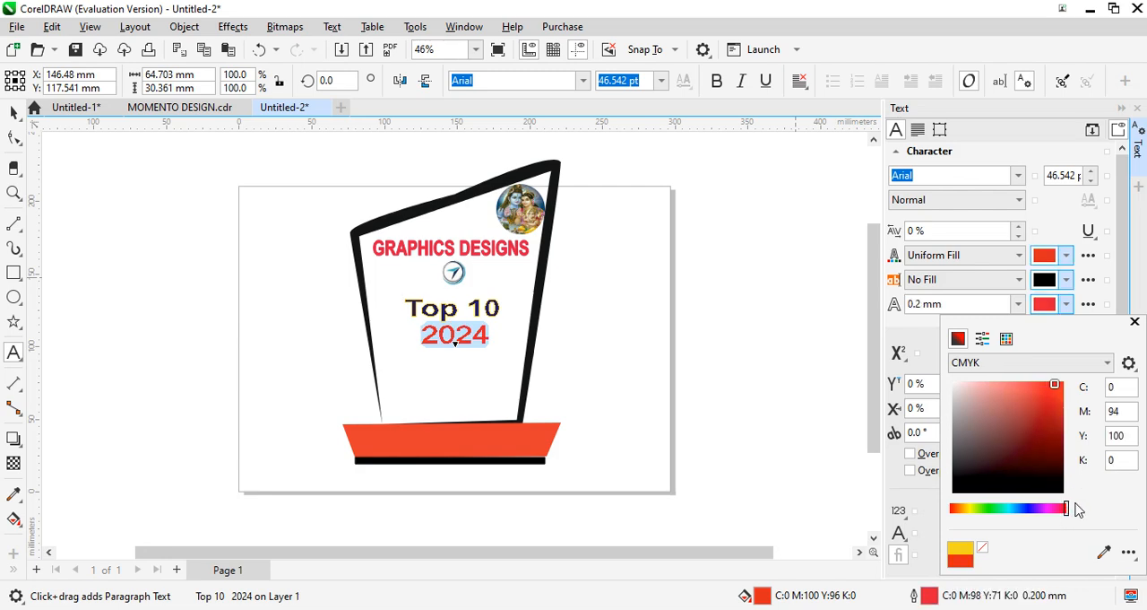
click(1059, 394)
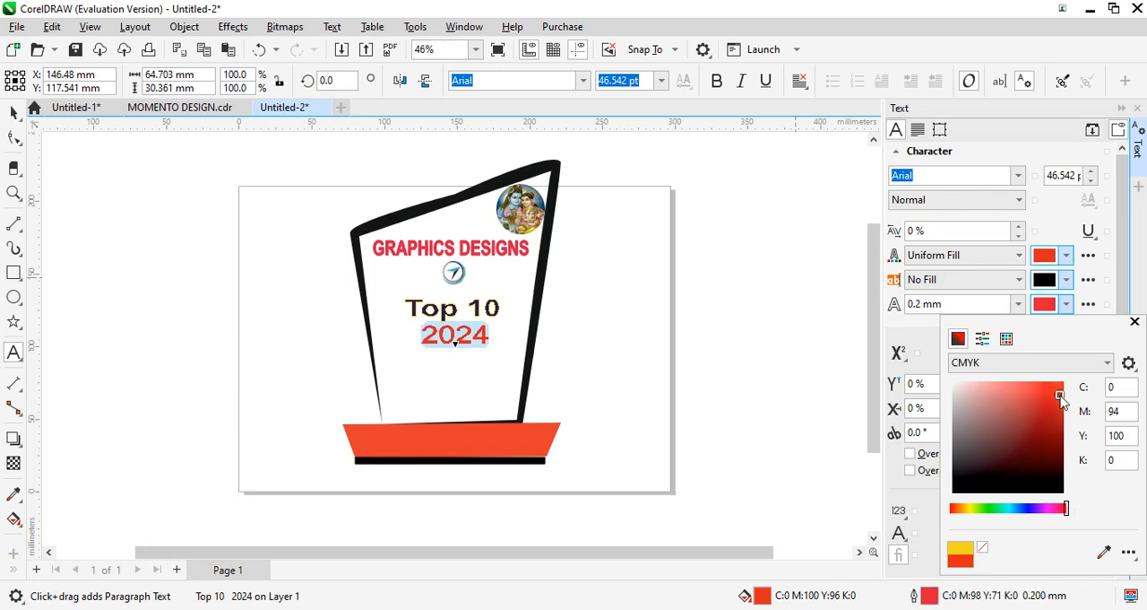
click(1134, 321)
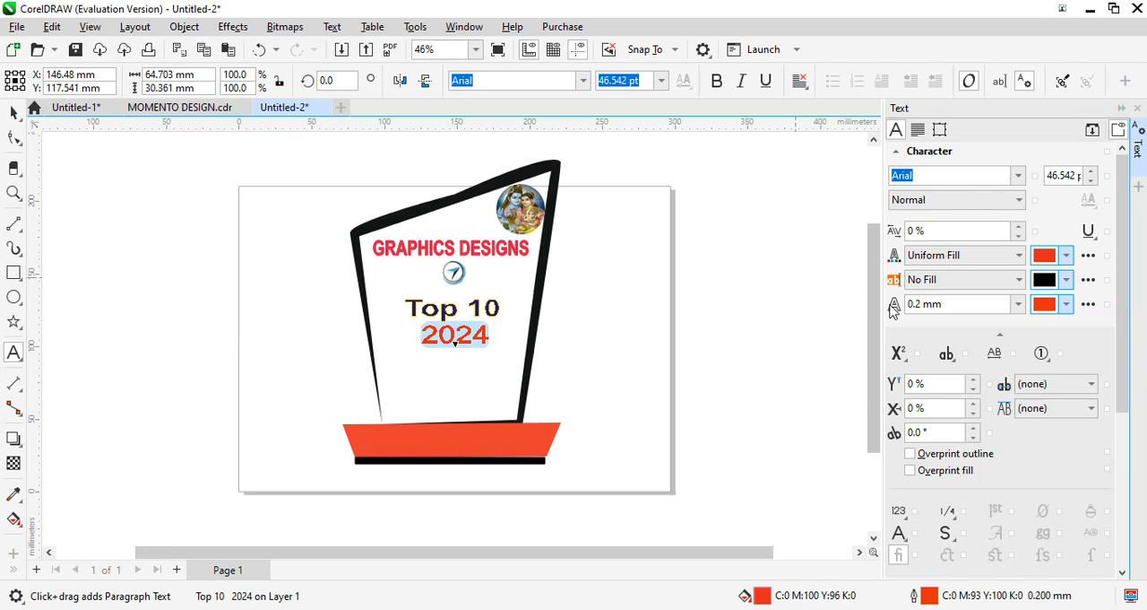
- Set the "2024" characters to the Bold style and deselect the text
click(1019, 200)
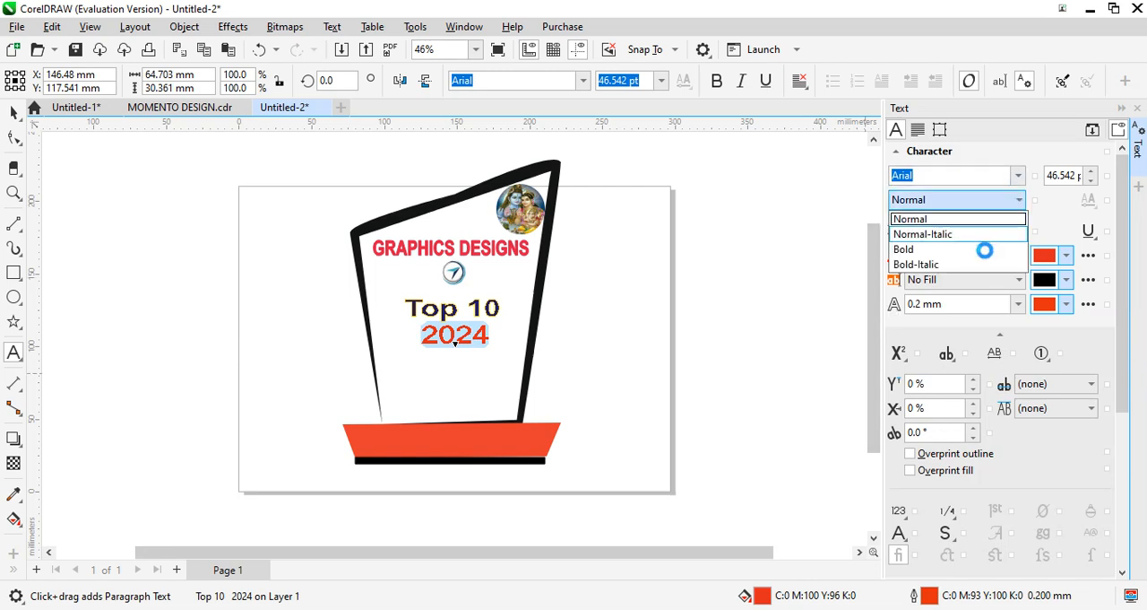
click(940, 250)
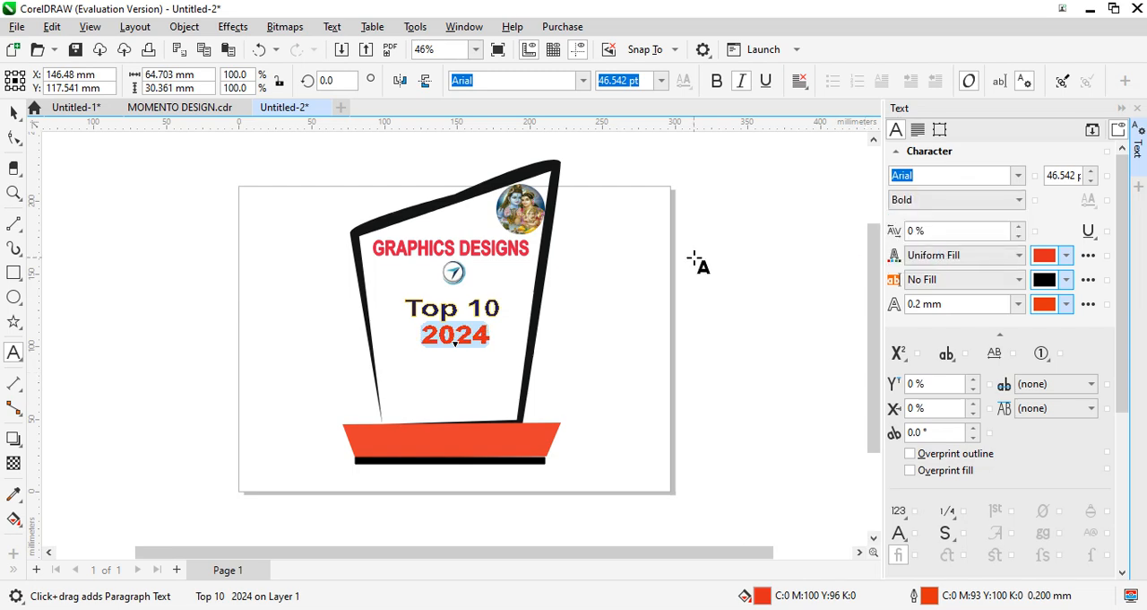
click(730, 287)
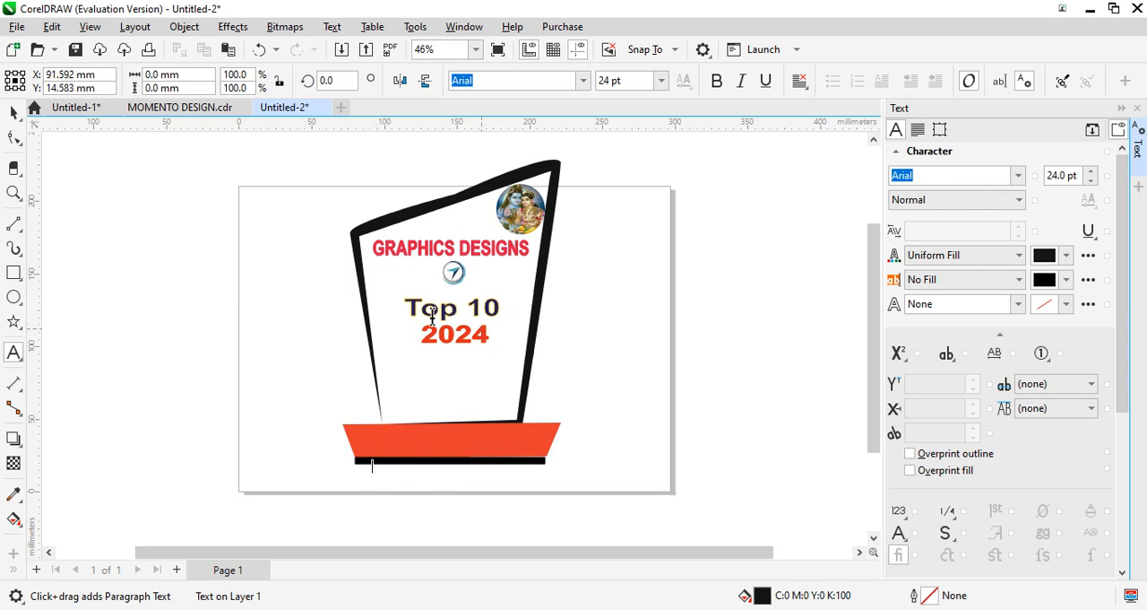
- Move the "Top 10 2024" text down about 34 mm towards the base and the compass logo down about 25 mm above it
click(13, 112)
click(449, 329)
drag(448, 328, 454, 380)
click(452, 273)
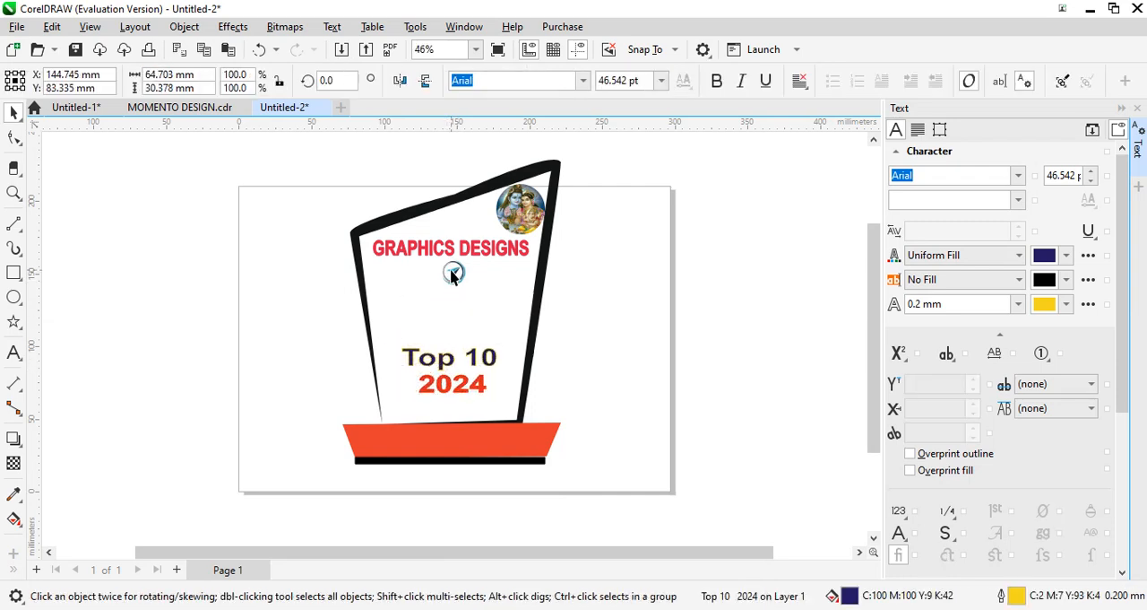
click(454, 273)
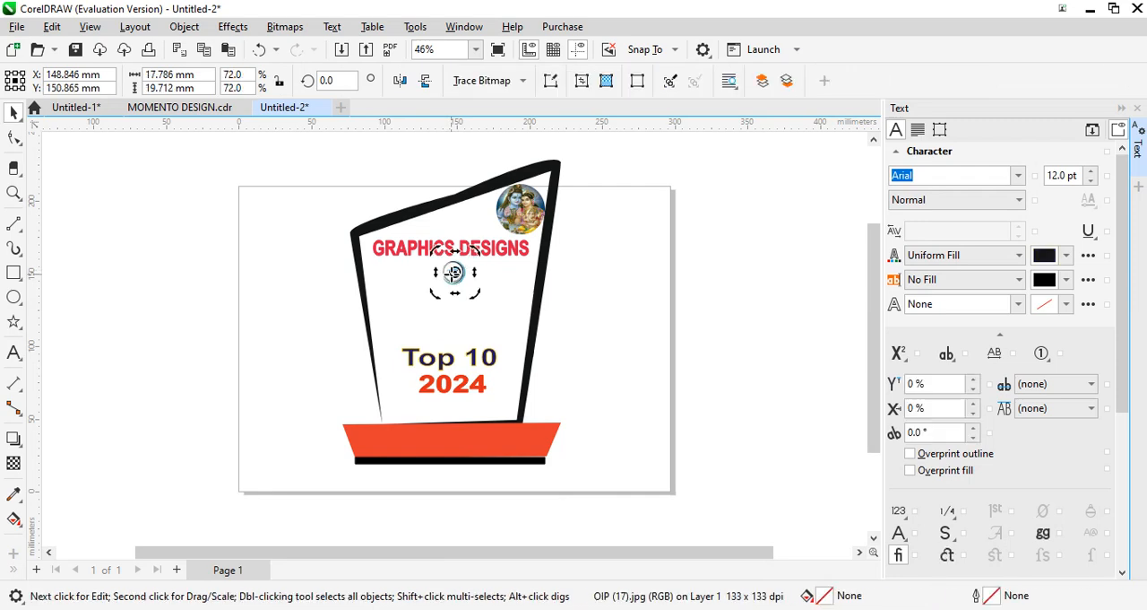
drag(453, 273, 452, 308)
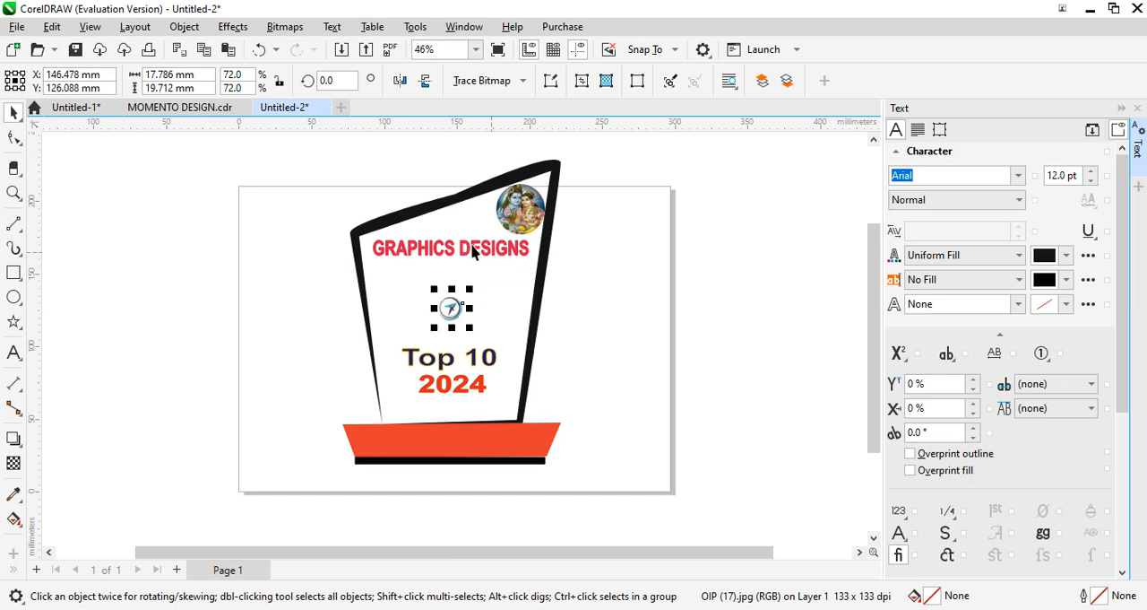
- Move the GRAPHICS DESIGNS text down to about Y 151.5 mm and shift the round picture slightly down and left inside the body
click(474, 252)
drag(451, 246, 453, 272)
click(521, 212)
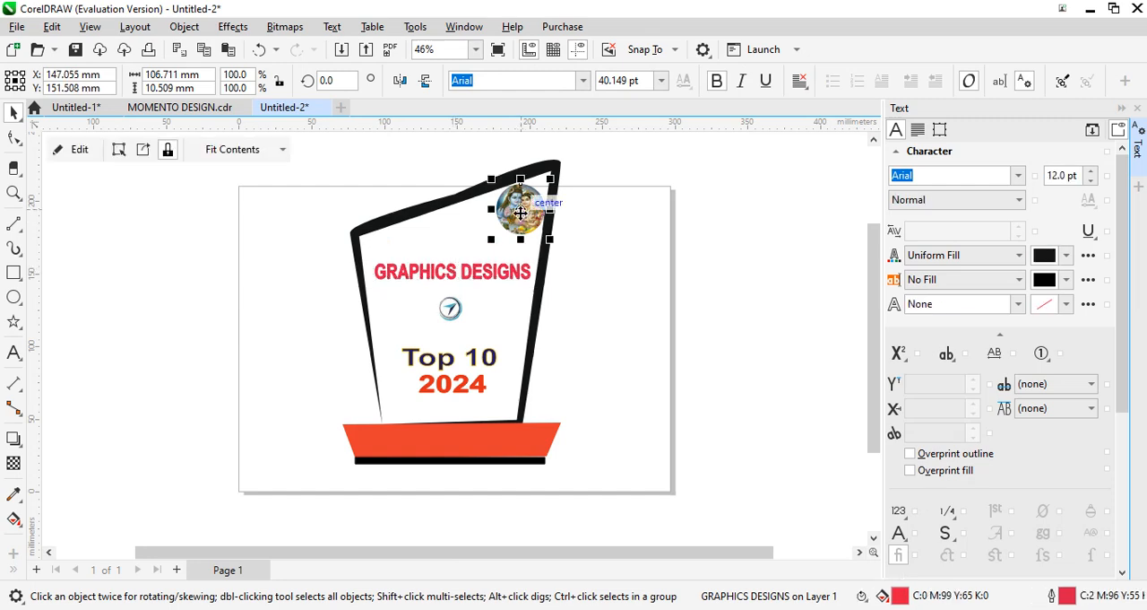
mouse_move(521, 212)
mouse_down()
mouse_move(504, 230)
mouse_move(520, 216)
mouse_move(516, 230)
mouse_up()
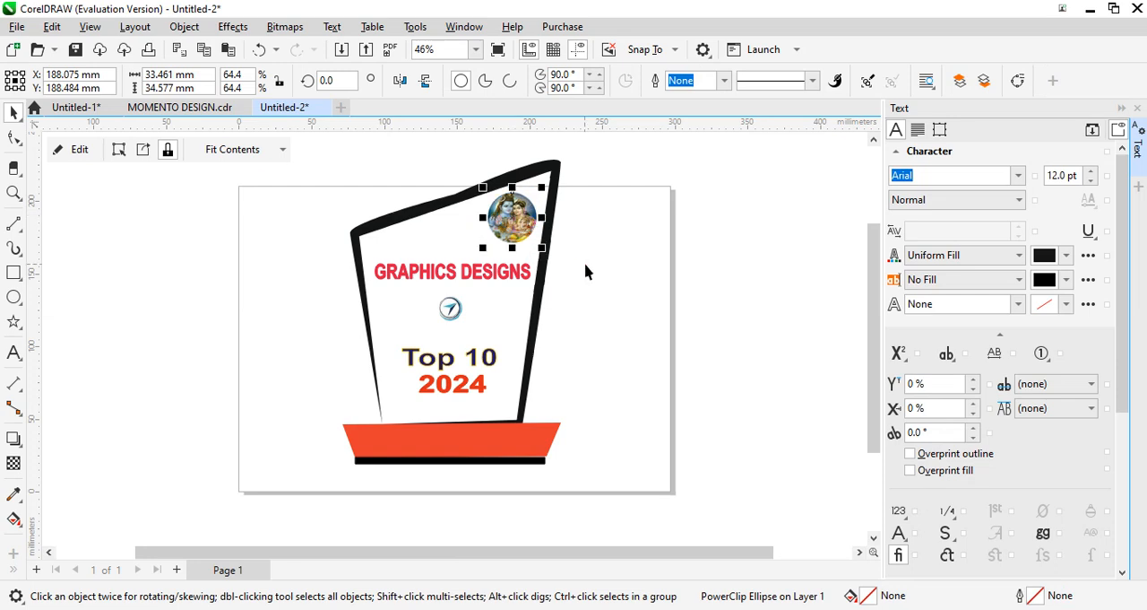
click(702, 410)
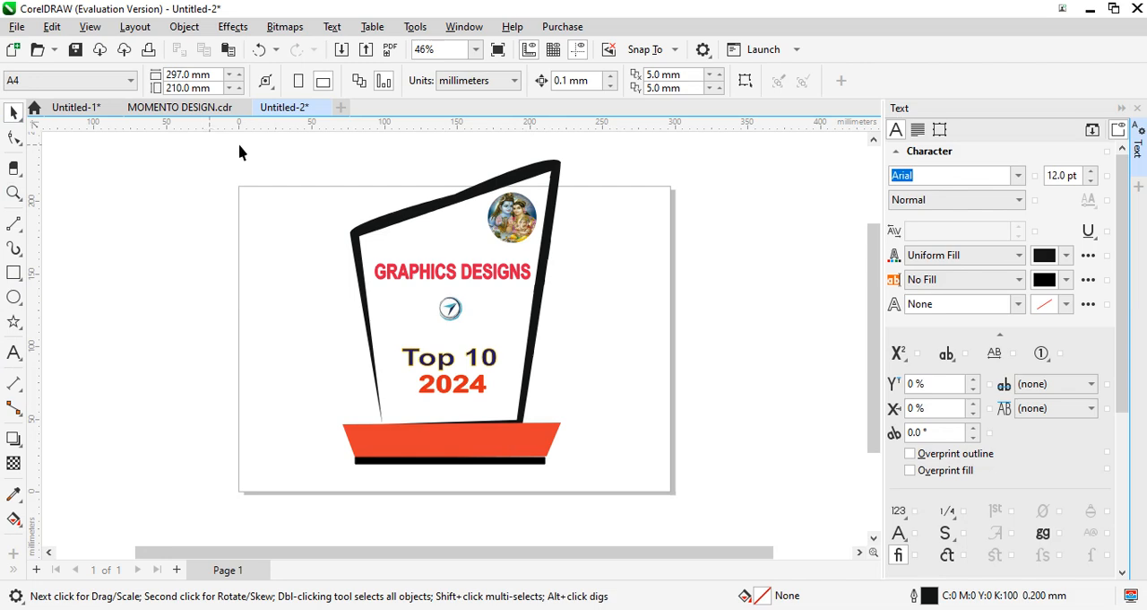
- Group the whole memento, including its body, base, texts, logo and picture, into one object
drag(300, 168, 595, 500)
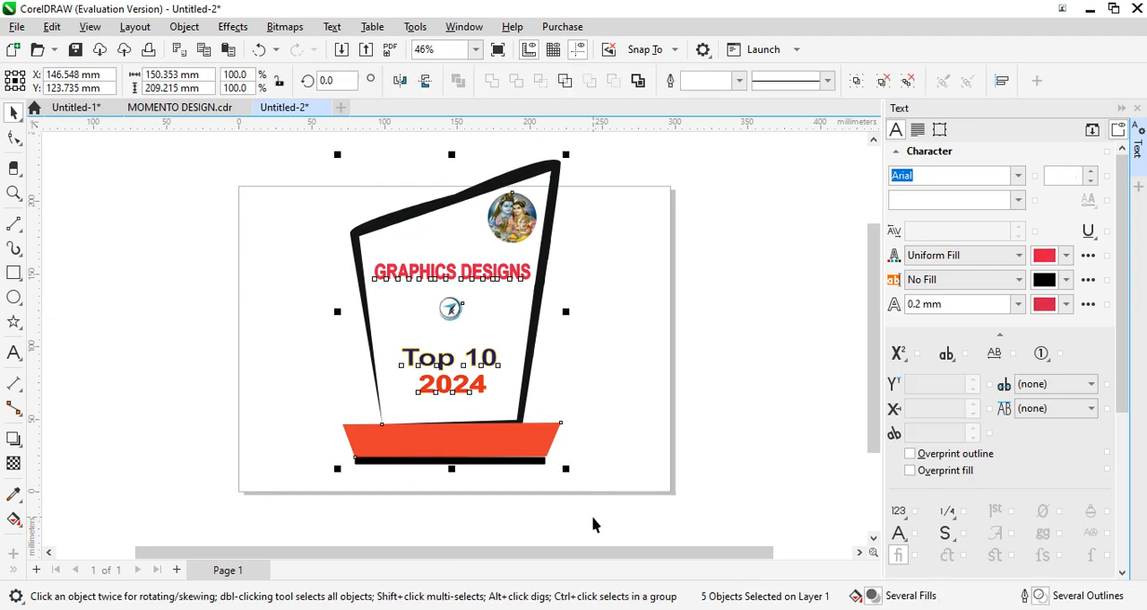
key(ctrl+g)
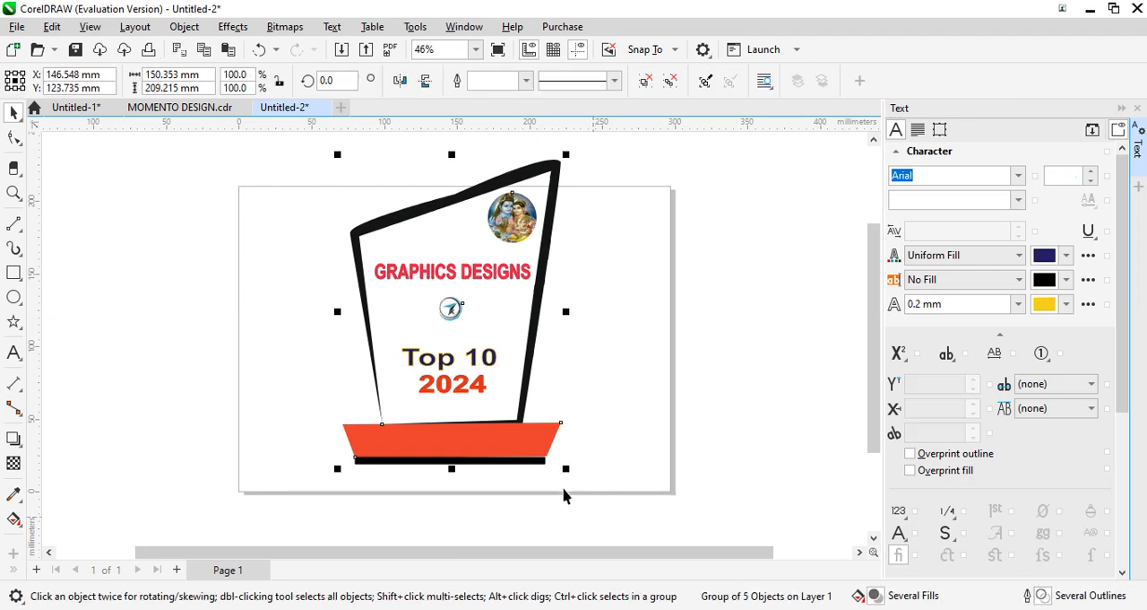
click(750, 318)
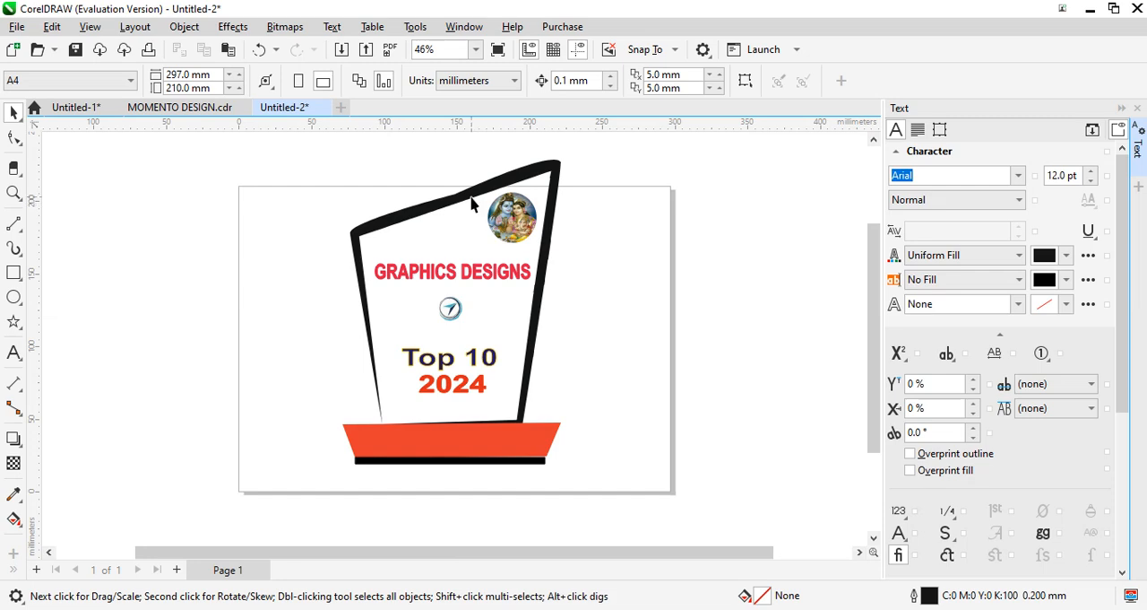
- Nudge the grouped memento down about 14.7 mm so that it fits within the page height
click(548, 163)
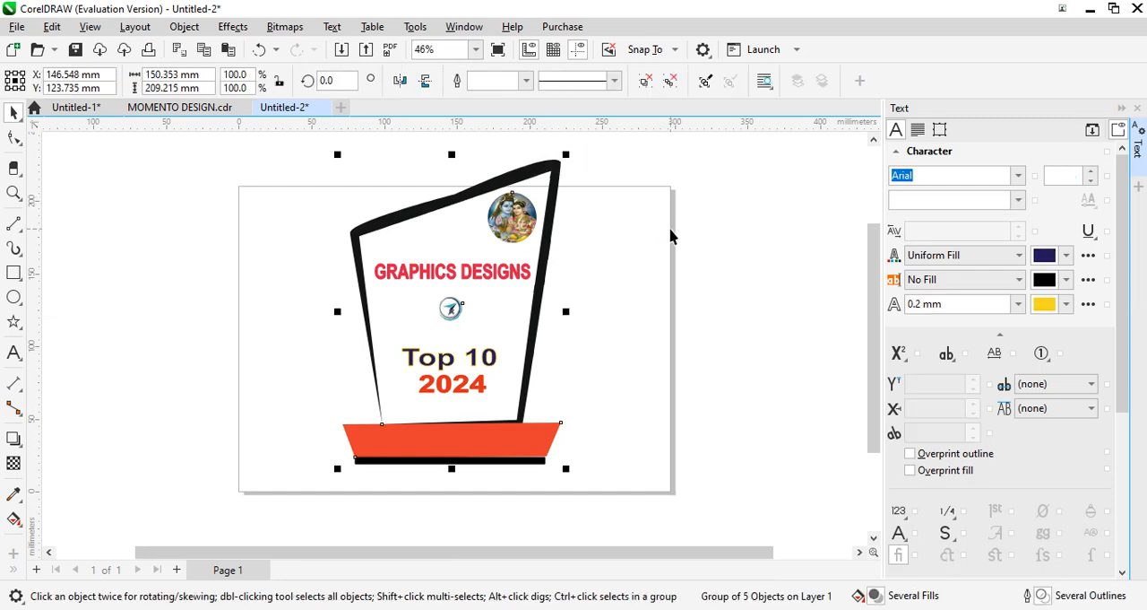
key(Down)
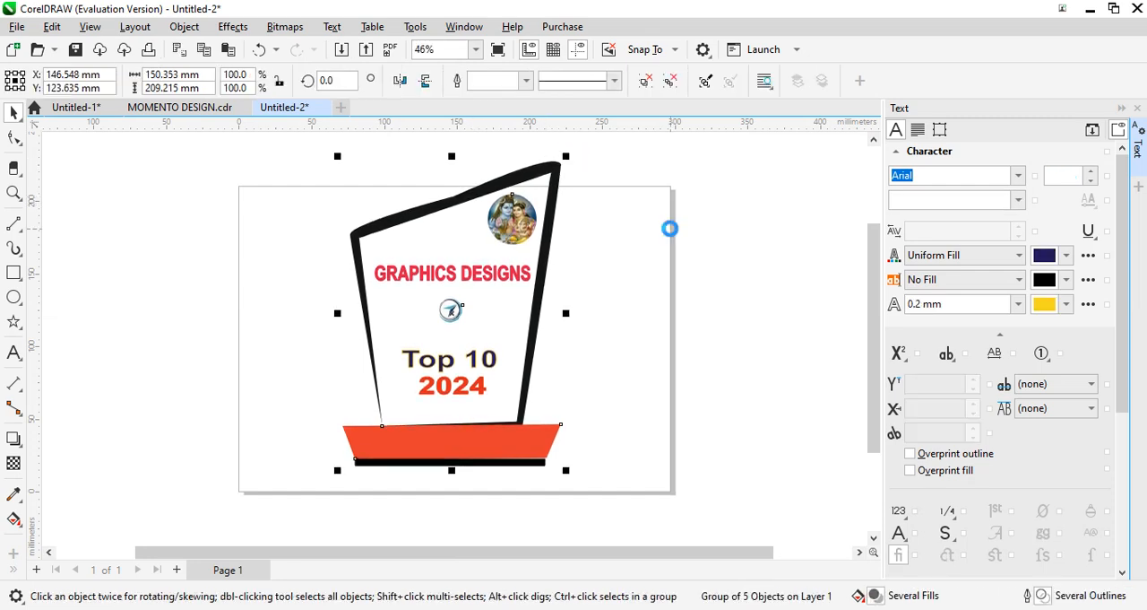
key(Down)
key(Down)
key(Down)
key(Down)
key(Down)
key(Down)
key(Down)
key(Down)
key(Down)
key(Down)
key(Down)
key(Down)
key(Down)
key(Down)
key(Down)
key(Down)
key(Down)
key(Down)
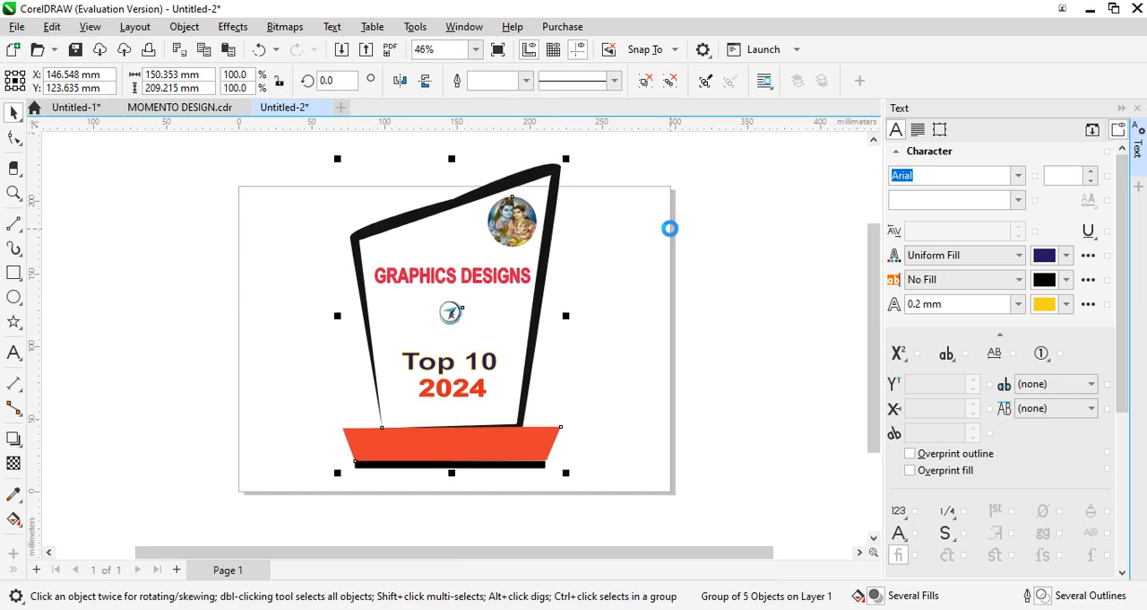
key(Down)
key(Down)
key(Down)
key(Down)
key(Down)
key(Down)
key(Down)
key(Down)
key(Down)
key(Down)
key(Down)
key(Down)
key(Down)
key(Down)
key(Down)
key(Down)
key(Down)
key(Down)
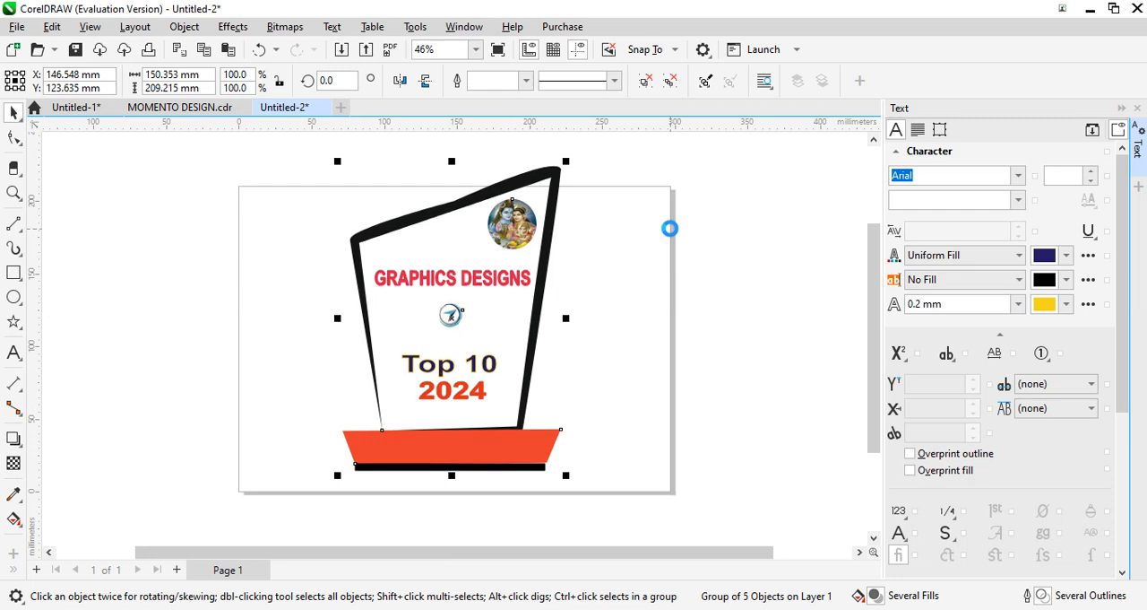
key(Down)
key(Down)
key(Down)
key(Down)
key(Down)
key(Down)
key(Down)
key(Down)
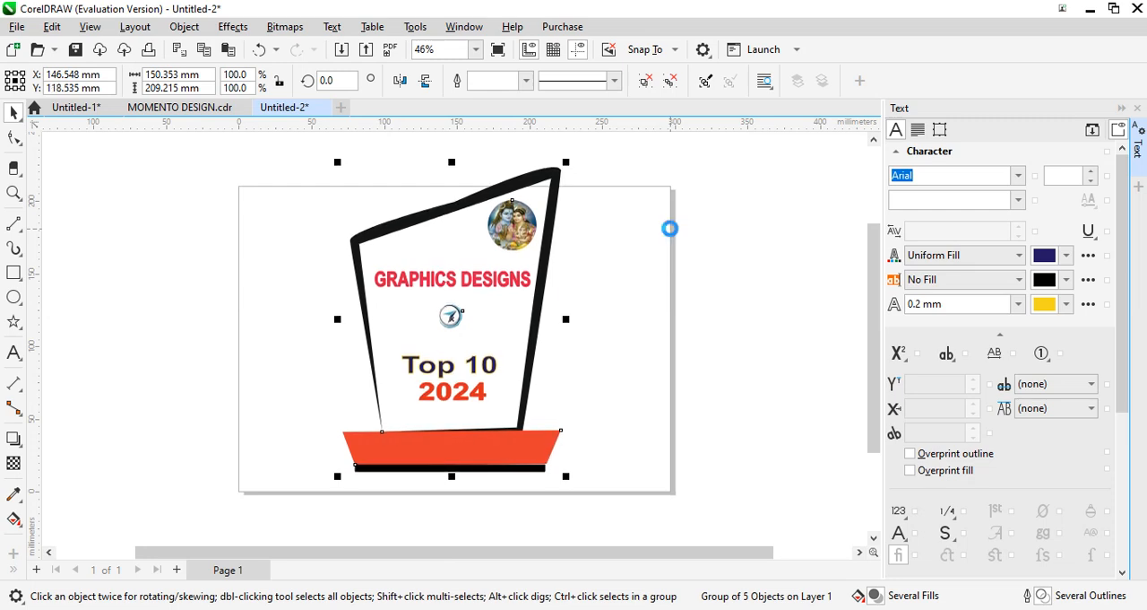
key(Down)
key(Down)
key(Down)
key(Down)
key(Down)
key(Down)
key(Down)
key(Down)
key(Down)
key(Down)
key(Down)
key(Down)
key(Down)
key(Down)
key(Down)
key(Down)
key(Down)
key(Down)
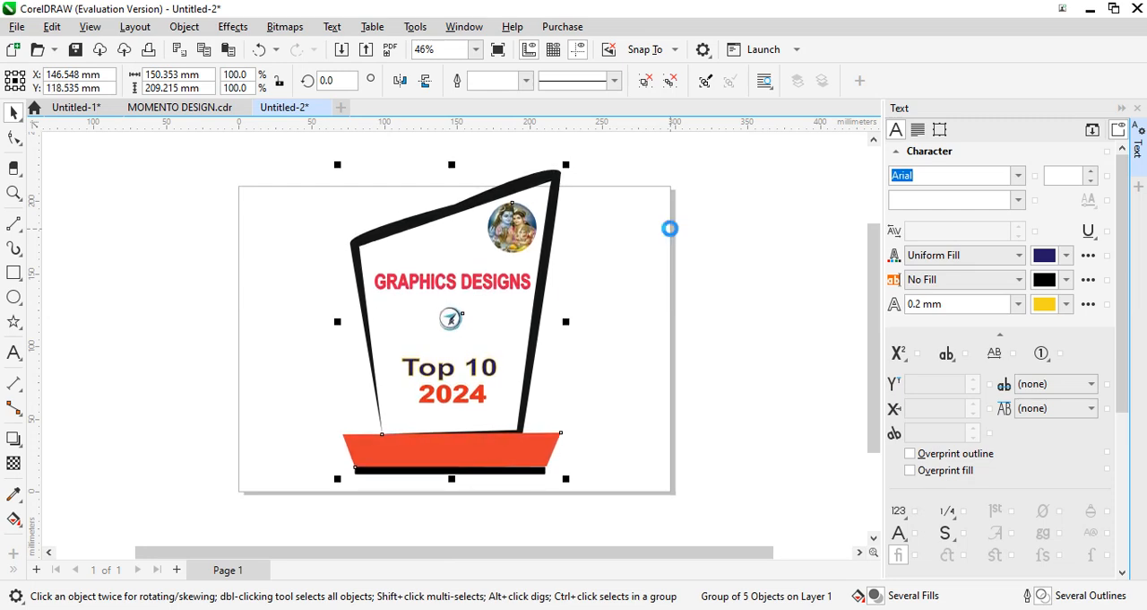
key(Down)
key(Down)
key(Down)
key(Down)
key(Down)
key(Down)
key(Down)
key(Down)
key(Down)
key(Down)
key(Down)
key(Down)
key(Down)
key(Down)
key(Down)
key(Down)
key(Down)
key(Down)
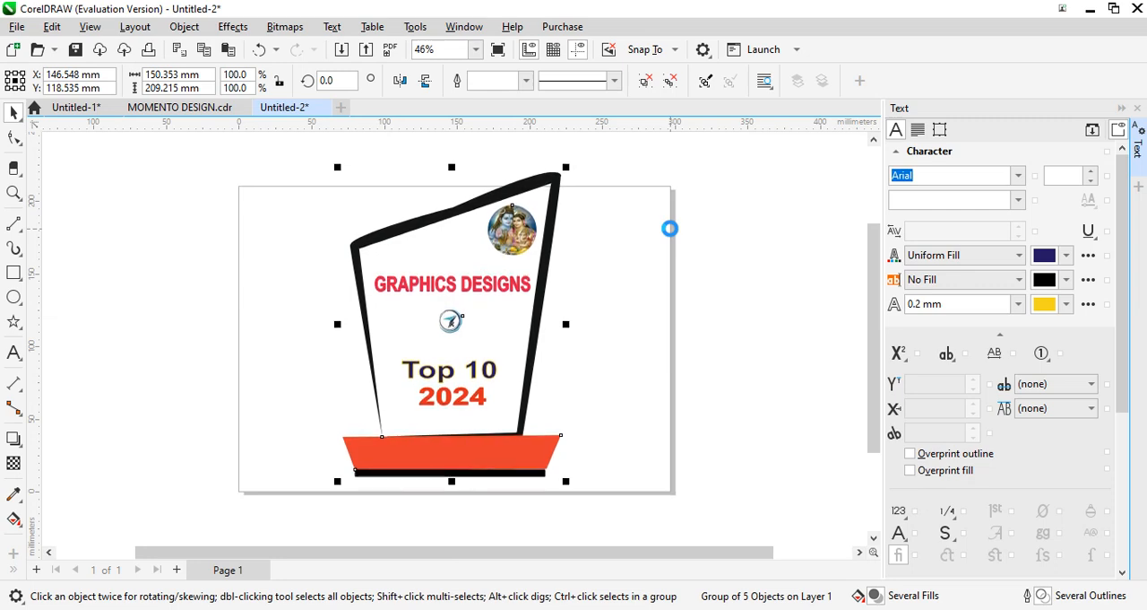
key(Down)
key(Down)
key(Down)
key(Down)
key(Down)
key(Down)
key(Down)
key(Down)
key(Down)
key(Down)
key(Down)
key(Down)
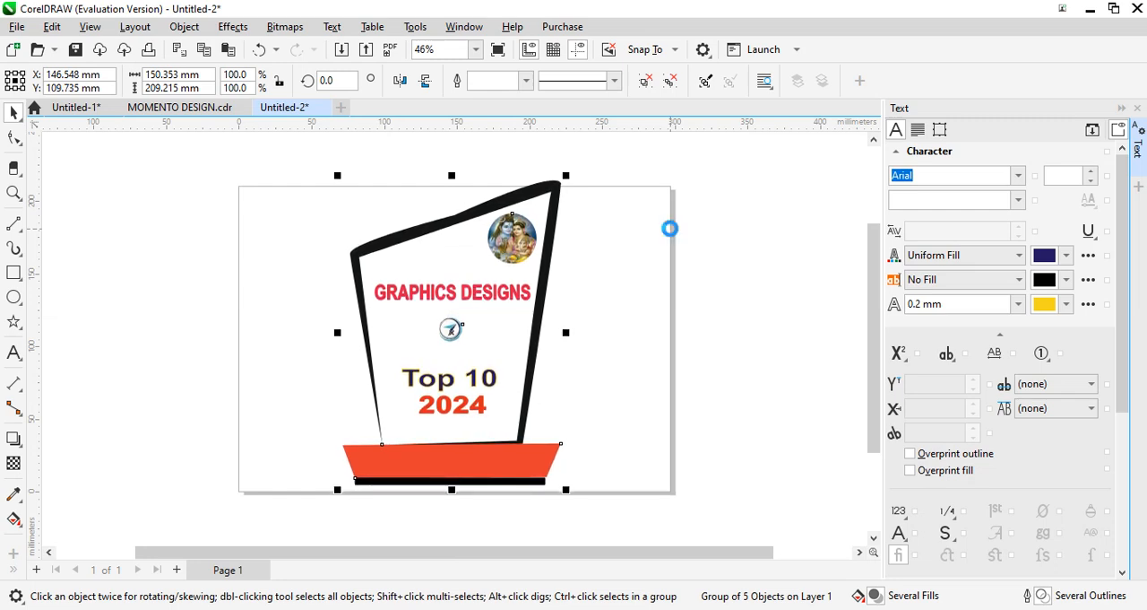
key(Down)
key(Down)
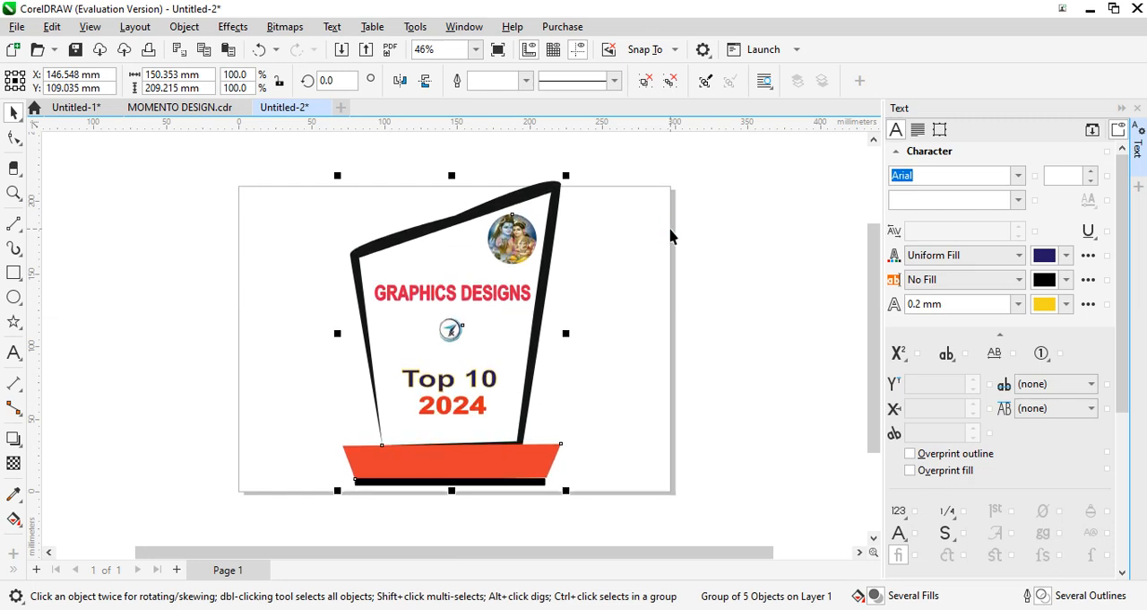